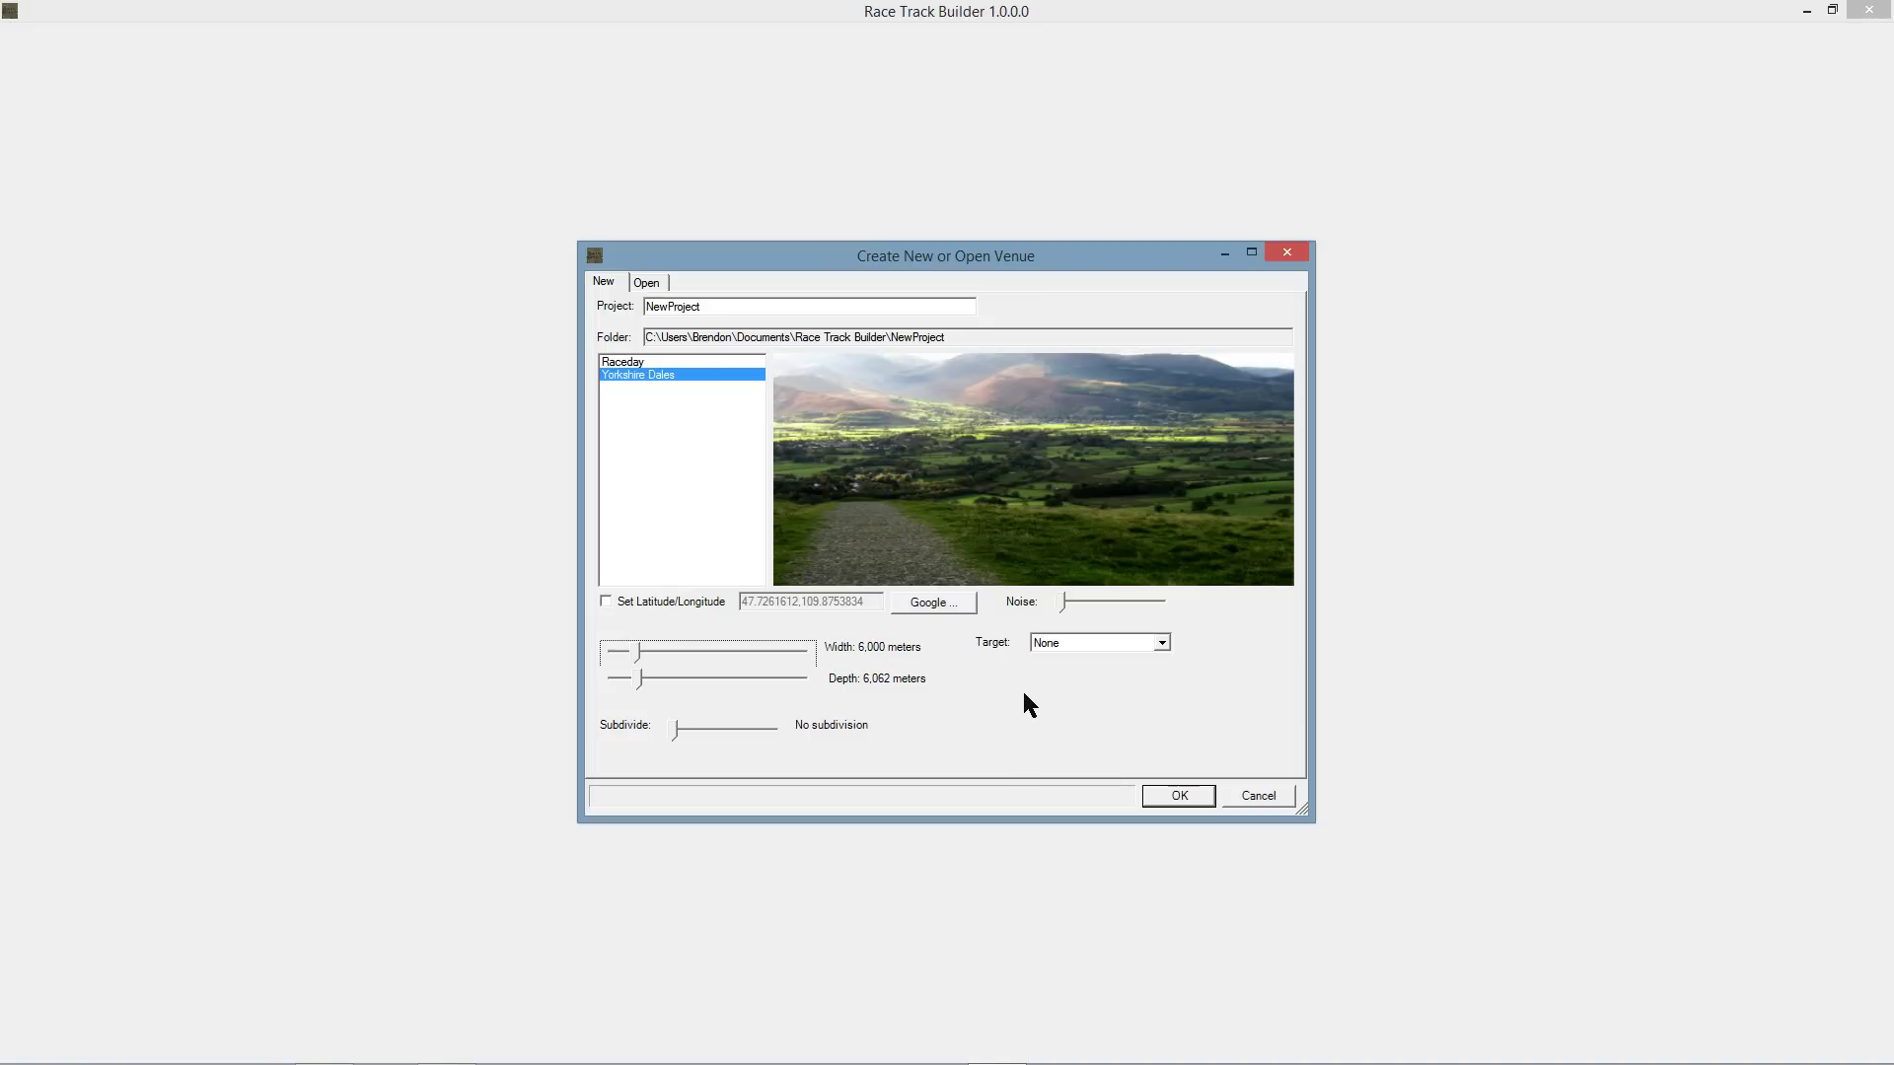
Open the Google location map for the new Yorkshire Dales venue.
{"action": "left_click", "coordinate": [931, 606]}
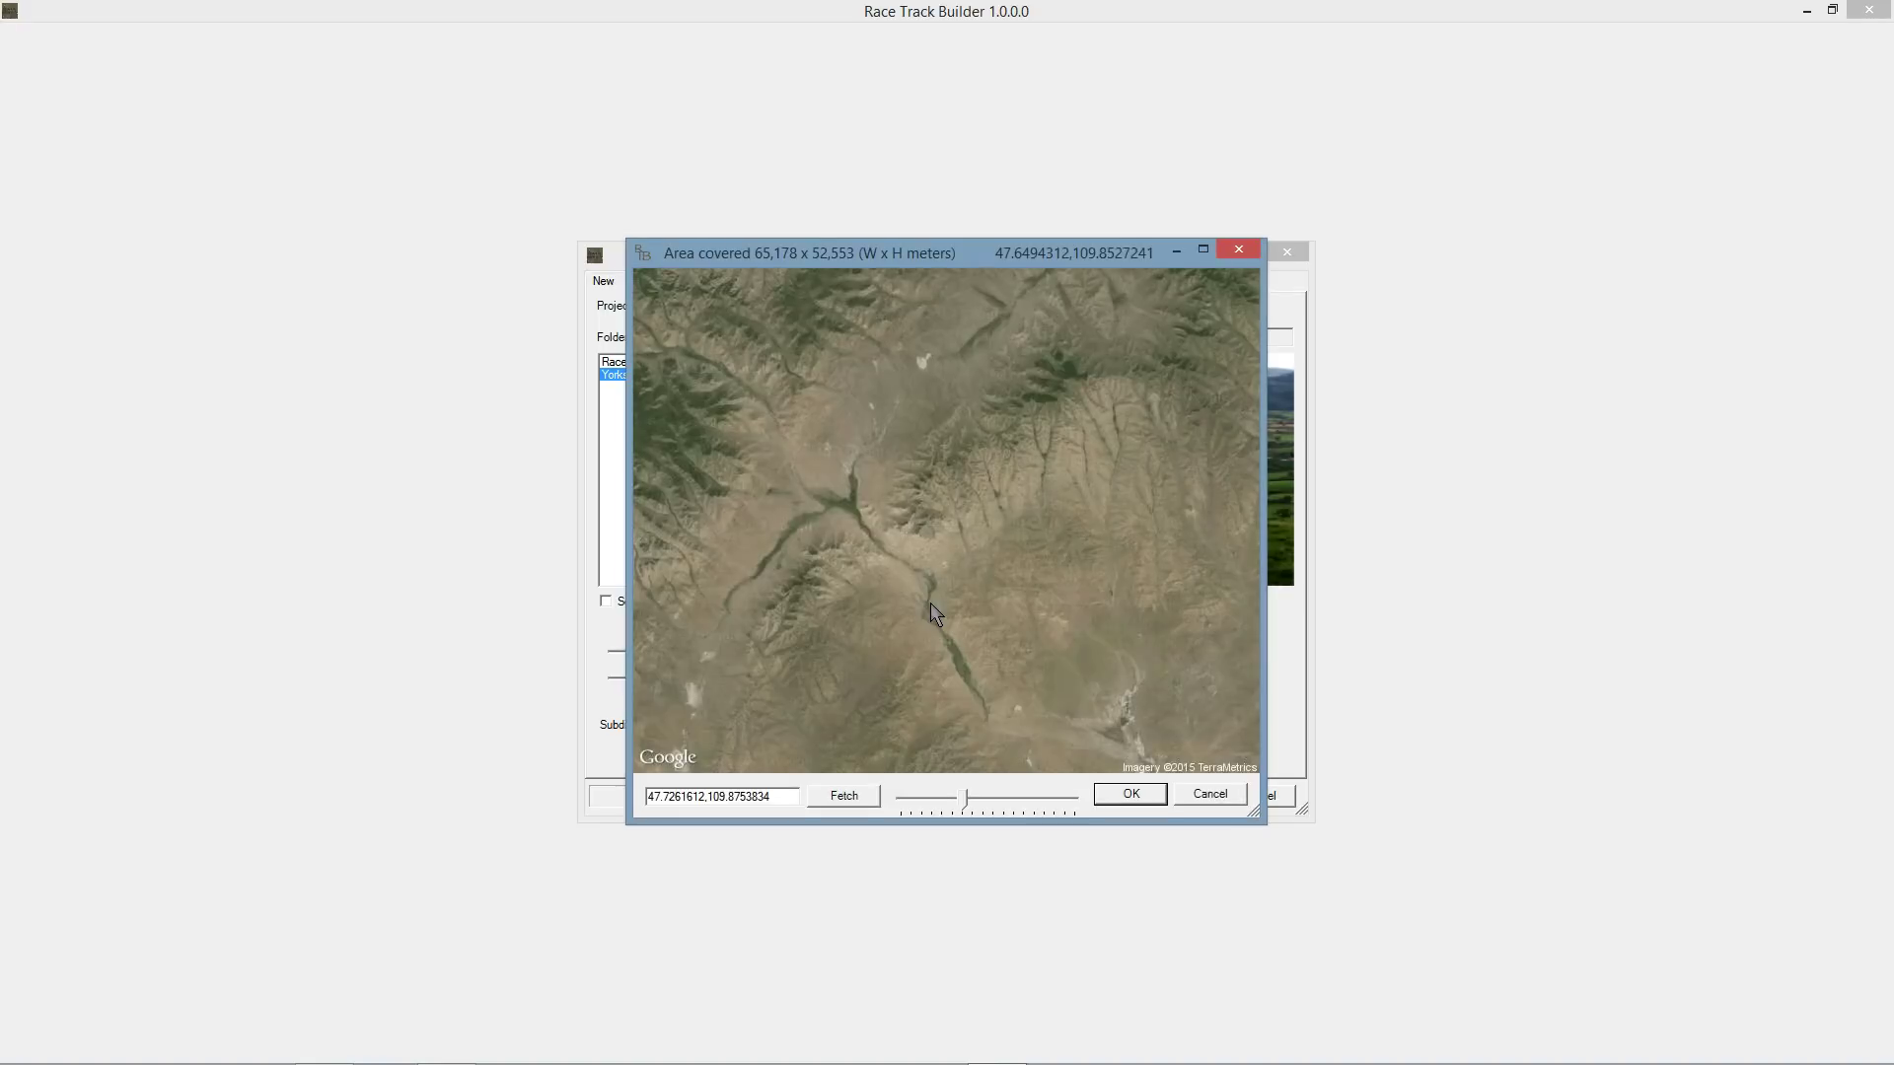
{"action": "left_click_drag", "start_coordinate": [852, 471], "coordinate": [884, 457]}
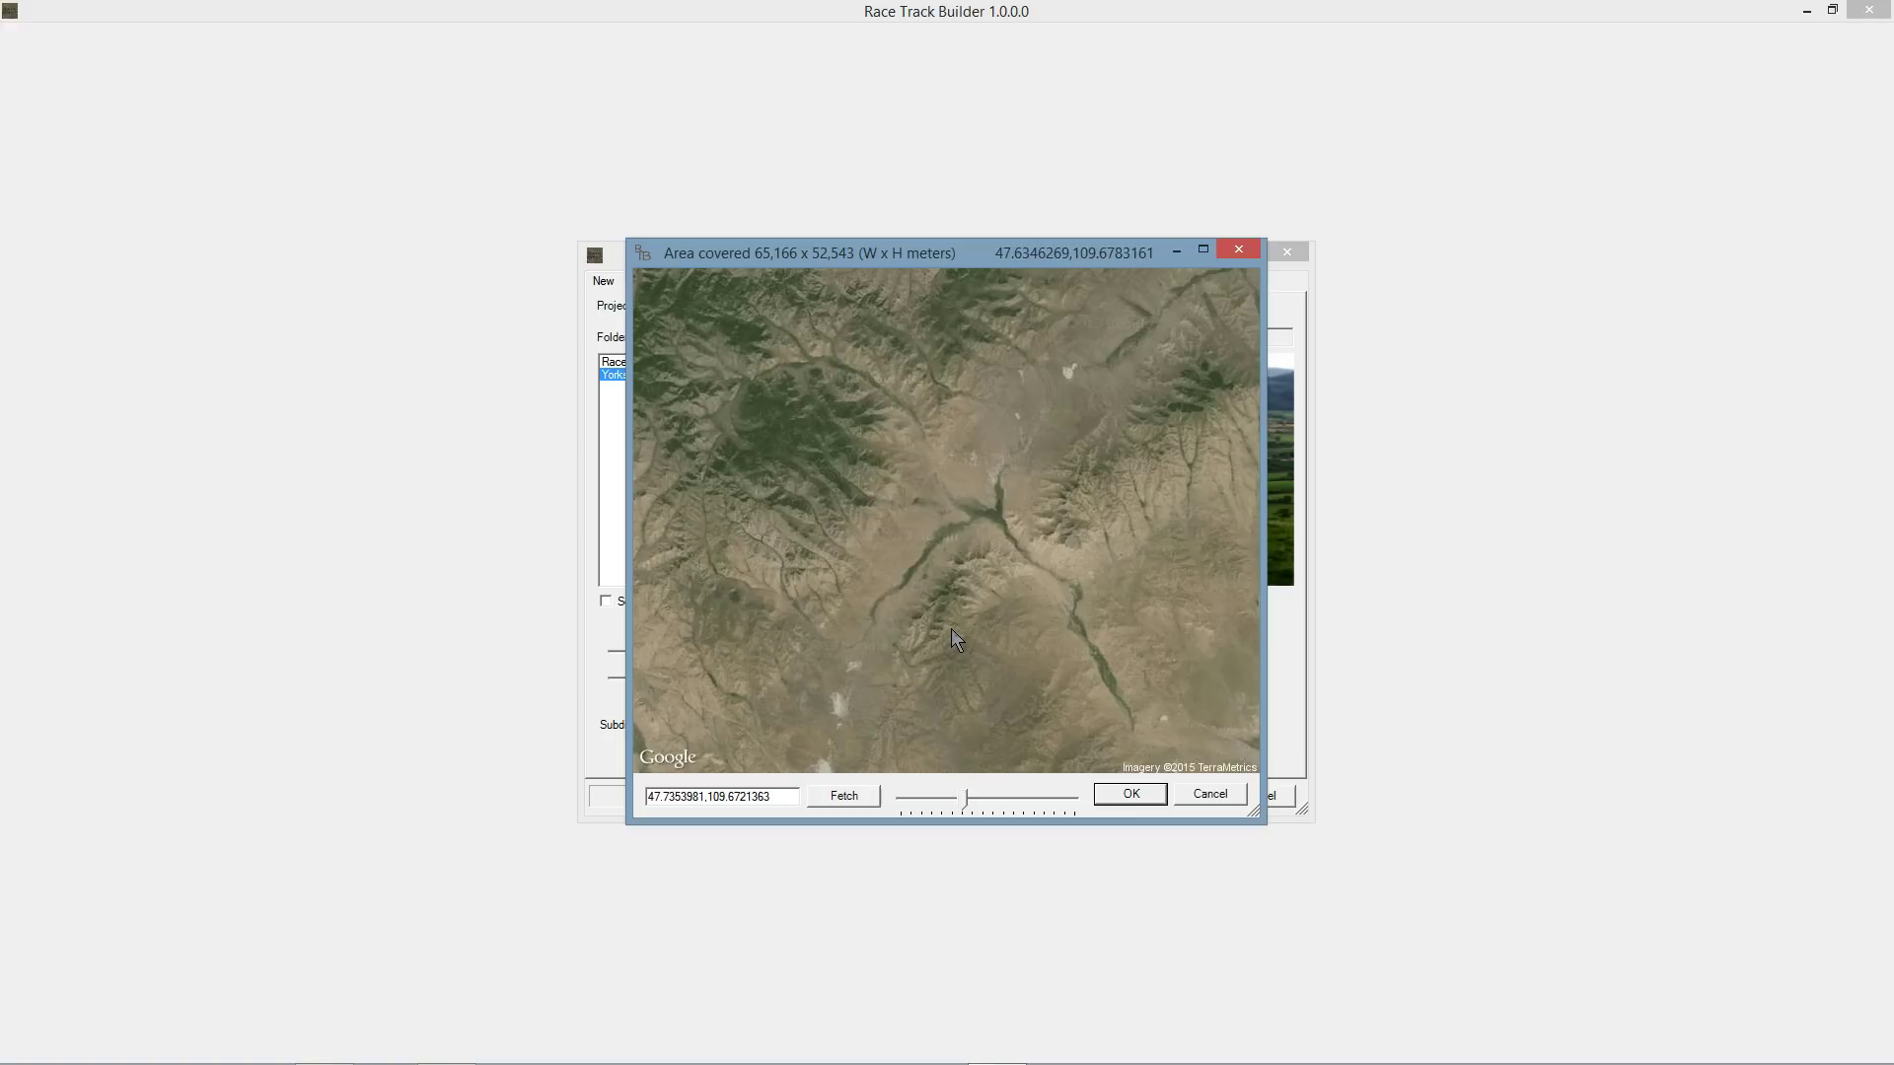
Switch to Google Maps in the browser and centre a close view on the mountain ridge north-east of Mweelrea.
{"action": "key", "text": "alt+Tab"}
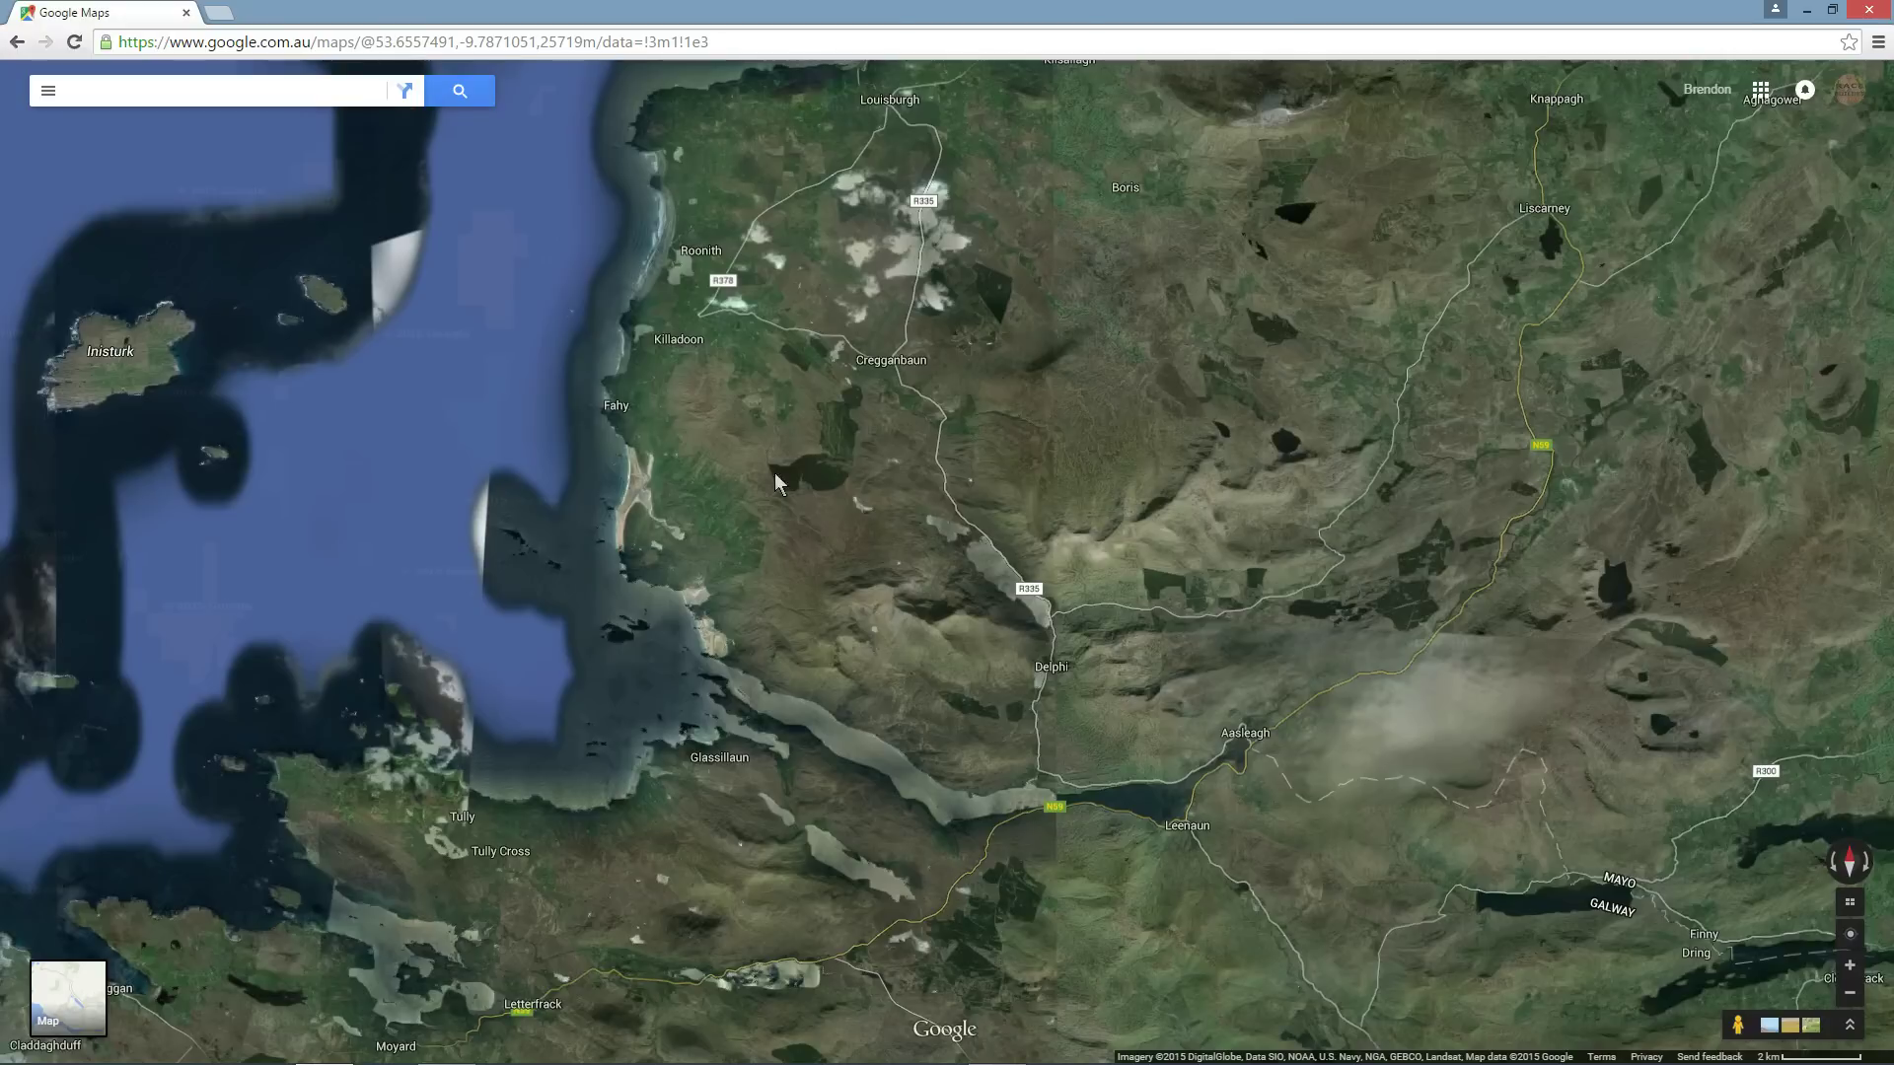
{"action": "scroll", "coordinate": [895, 590], "scroll_direction": "up", "scroll_amount": 3}
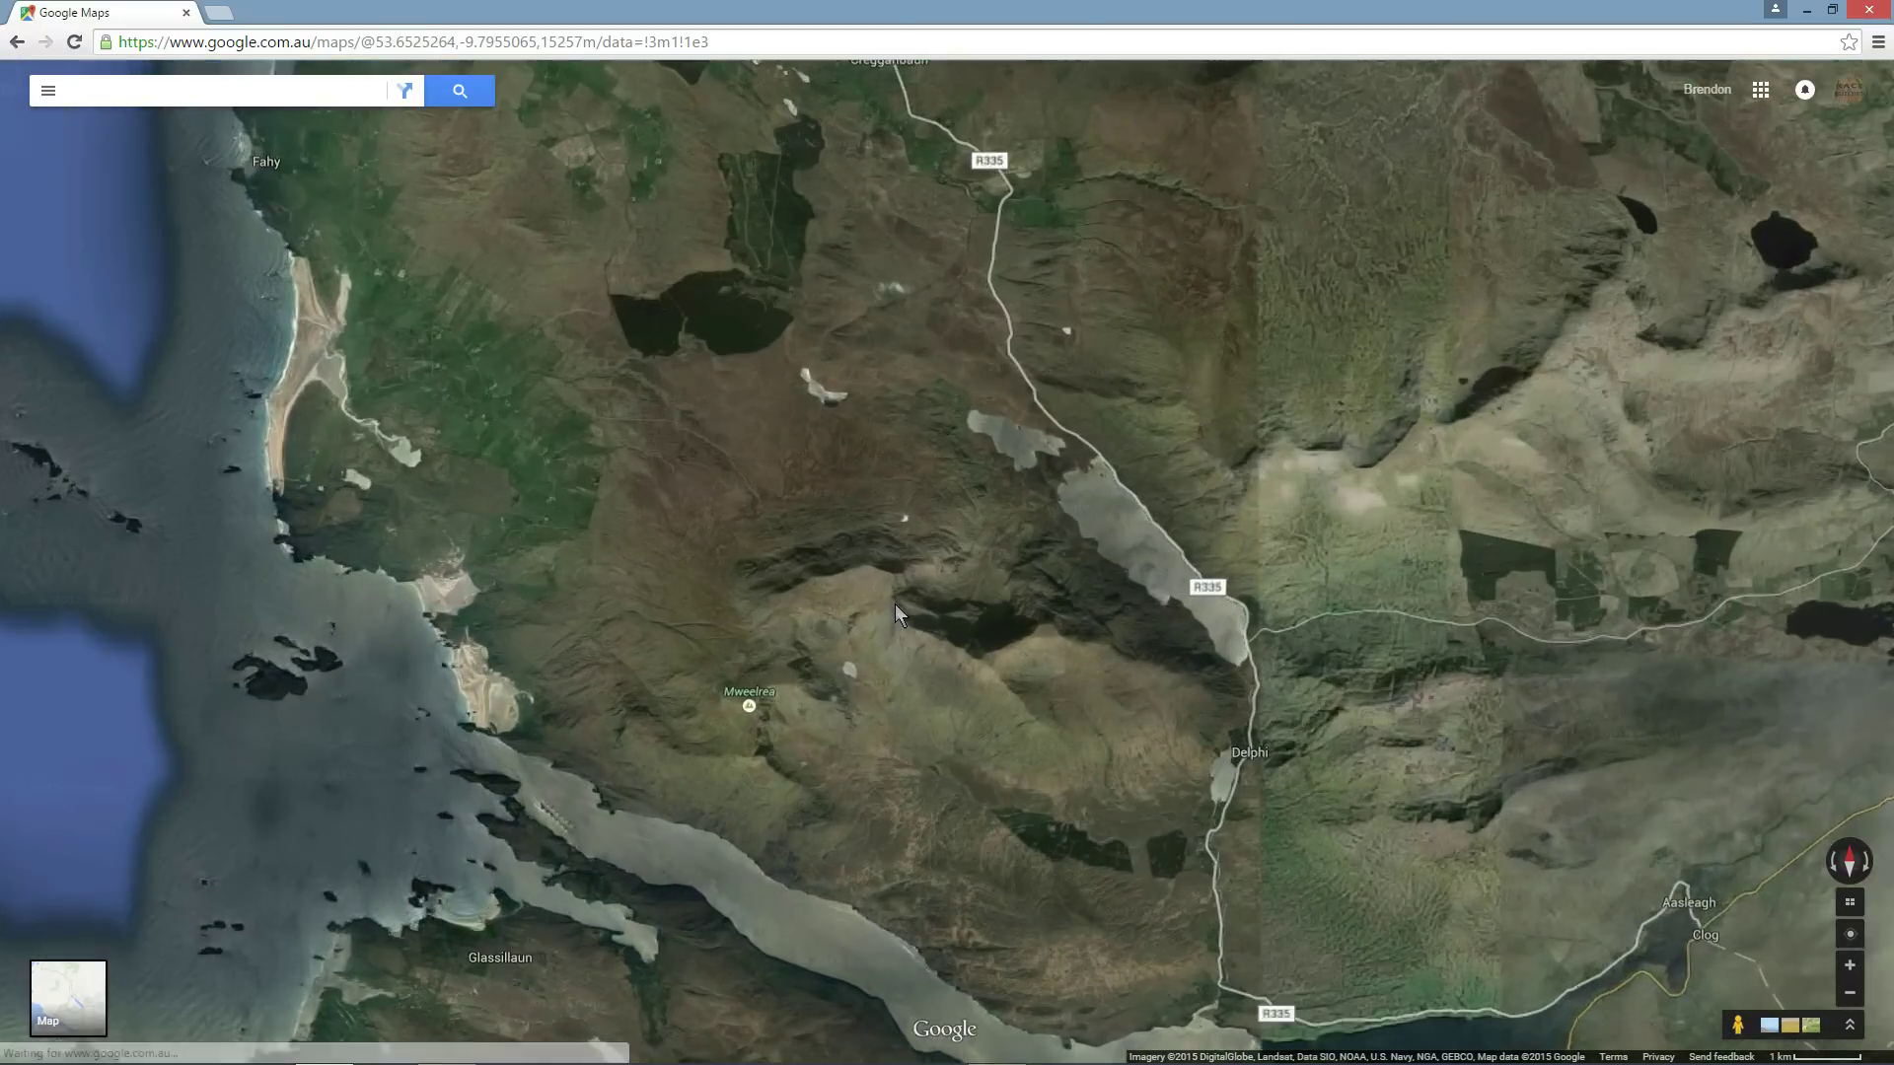
{"action": "scroll", "coordinate": [895, 605], "scroll_direction": "up", "scroll_amount": 1}
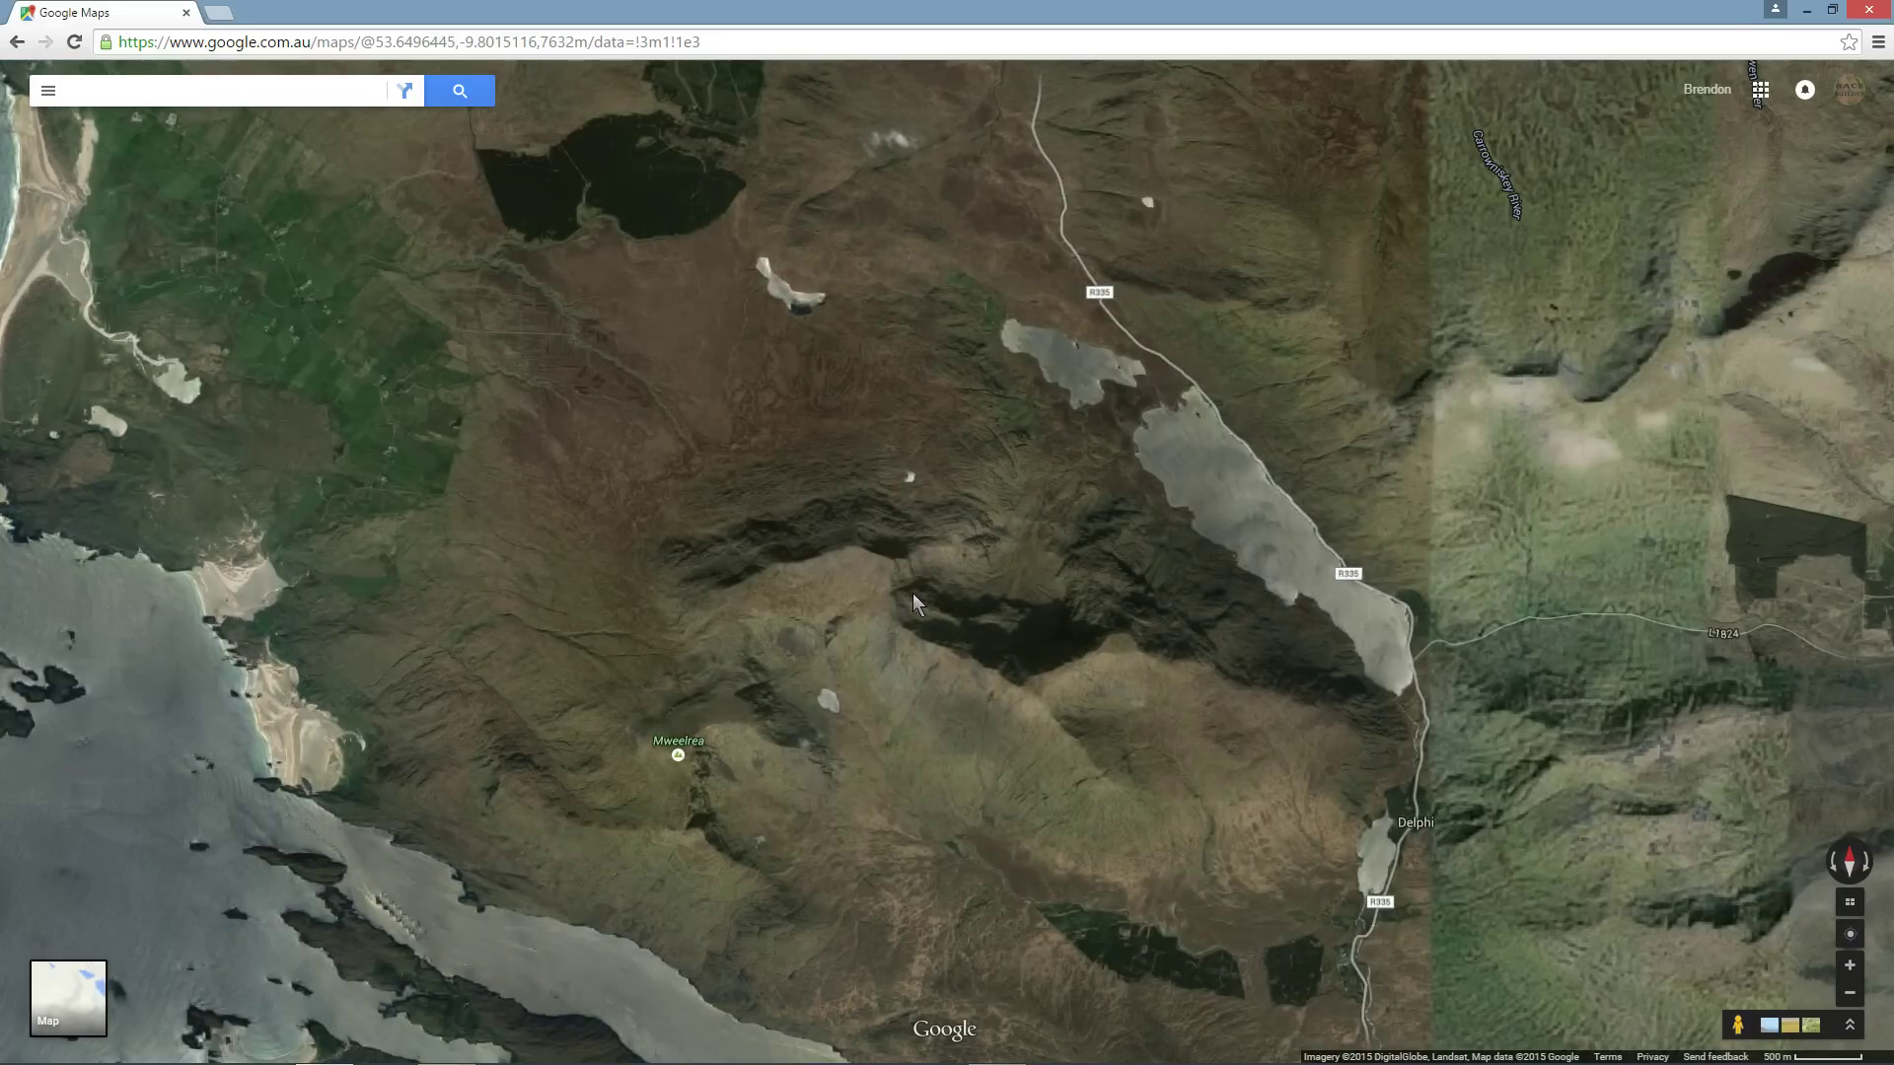
{"action": "mouse_move", "coordinate": [913, 594]}
{"action": "left_mouse_down"}
{"action": "mouse_move", "coordinate": [927, 557]}
{"action": "mouse_move", "coordinate": [915, 570]}
{"action": "left_mouse_up"}
{"action": "scroll", "coordinate": [914, 570], "scroll_direction": "up", "scroll_amount": 1}
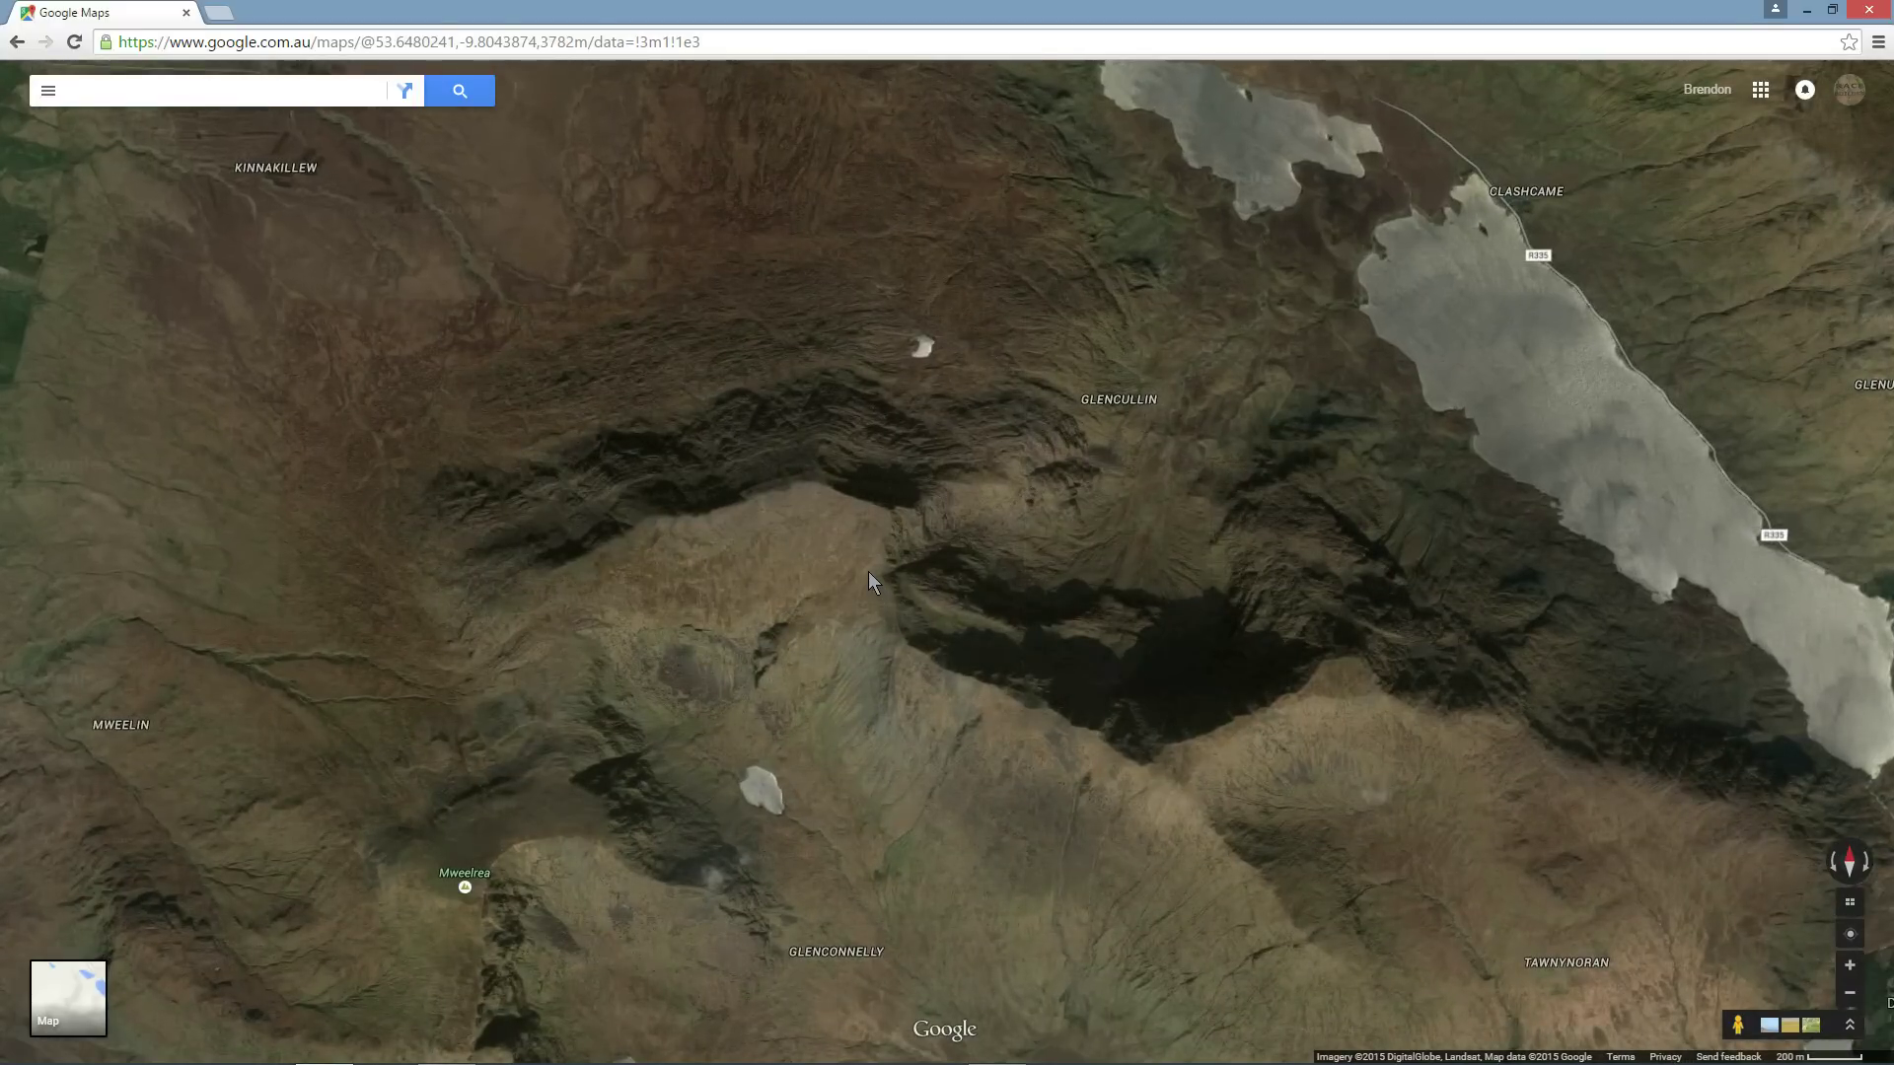
{"action": "left_click_drag", "start_coordinate": [863, 614], "coordinate": [879, 570]}
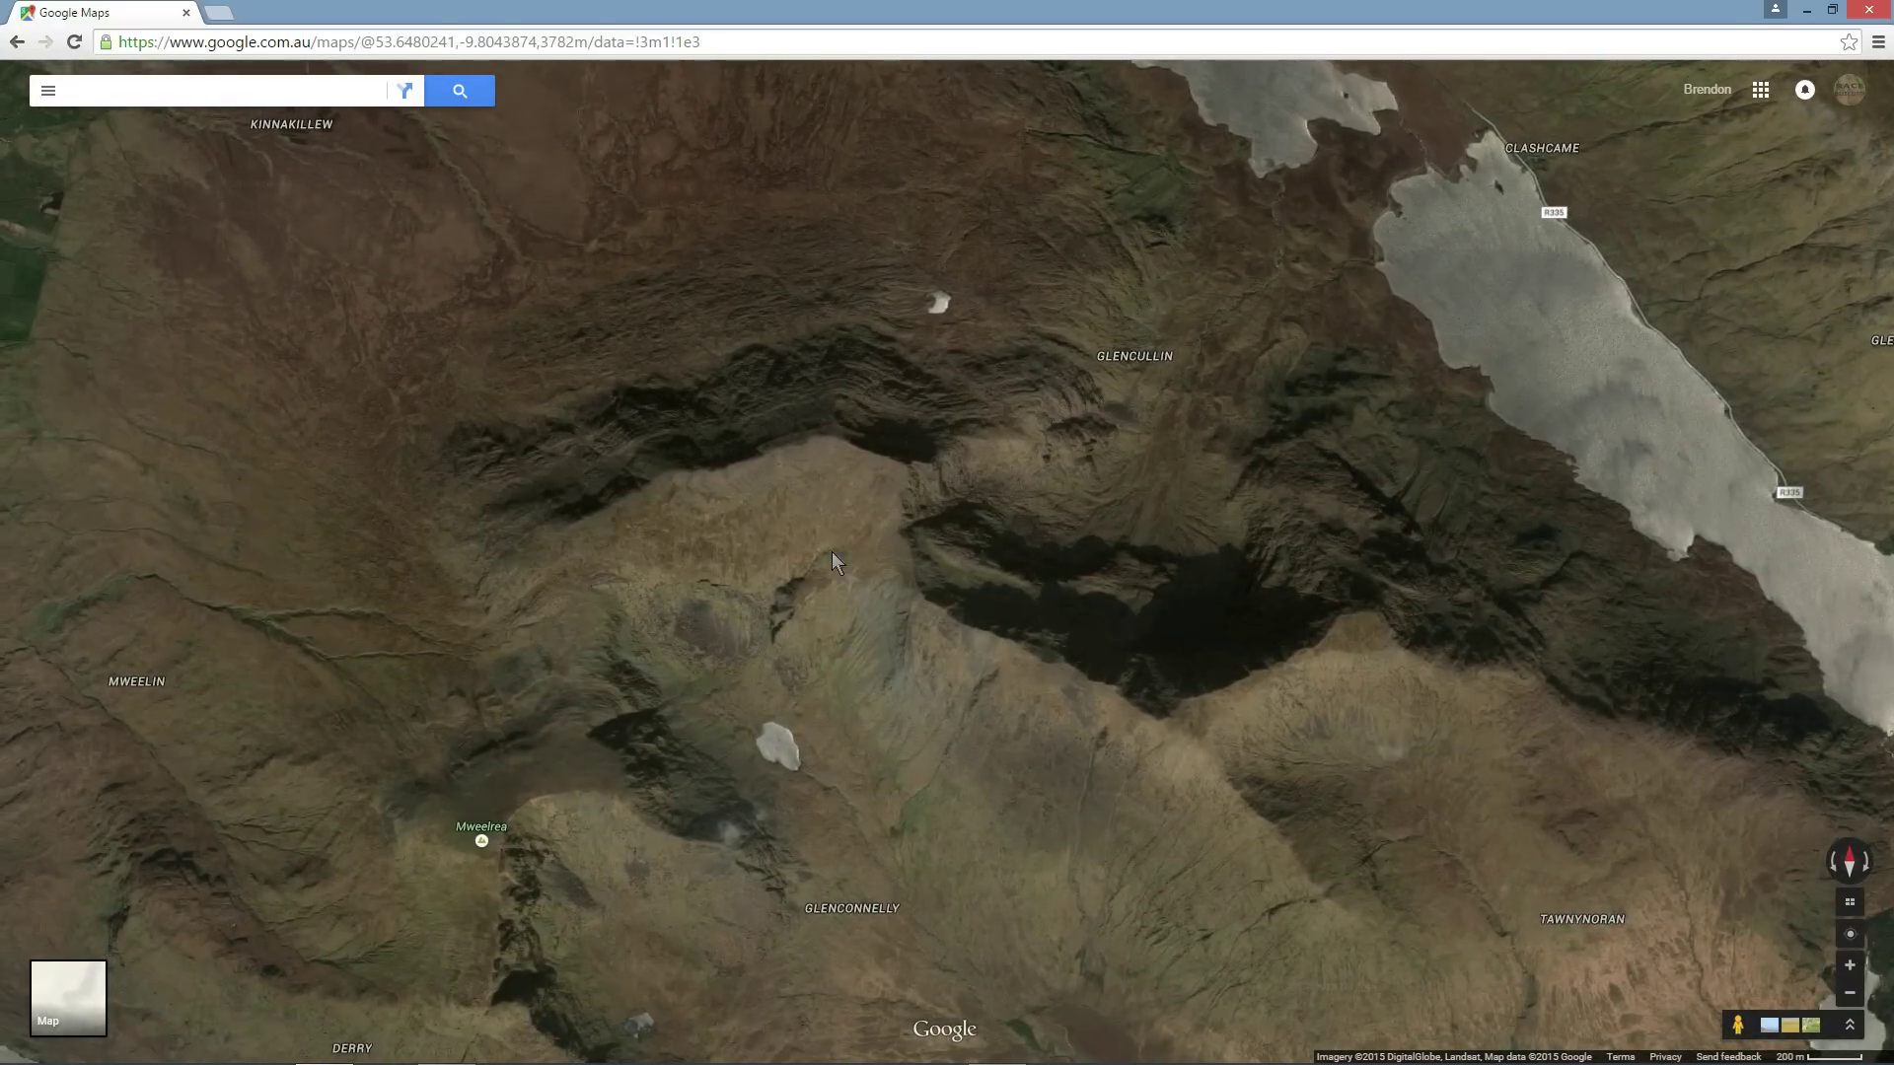
Copy the latitude and longitude 53.6464994,-9.805338 from the map's web address.
{"action": "left_click", "coordinate": [375, 41]}
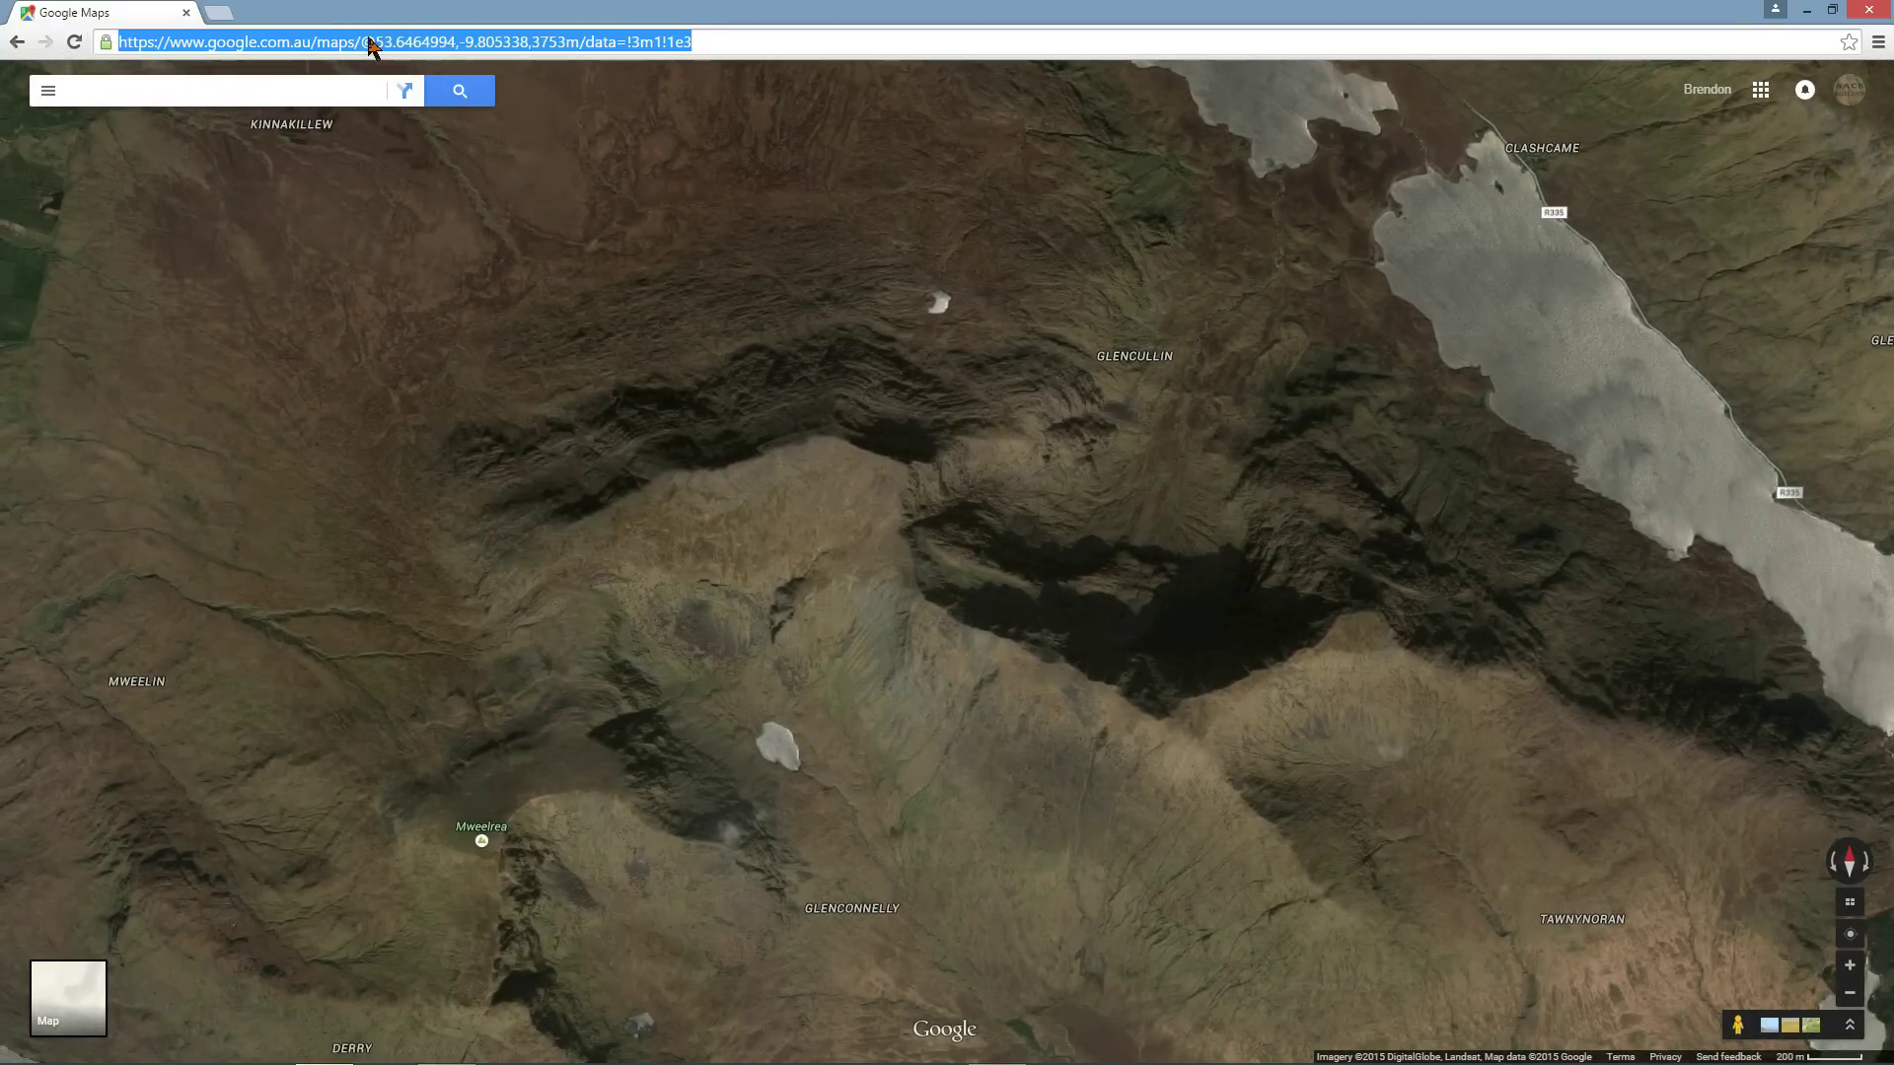
{"action": "left_click", "coordinate": [376, 42]}
{"action": "left_click", "coordinate": [528, 42], "text": "shift"}
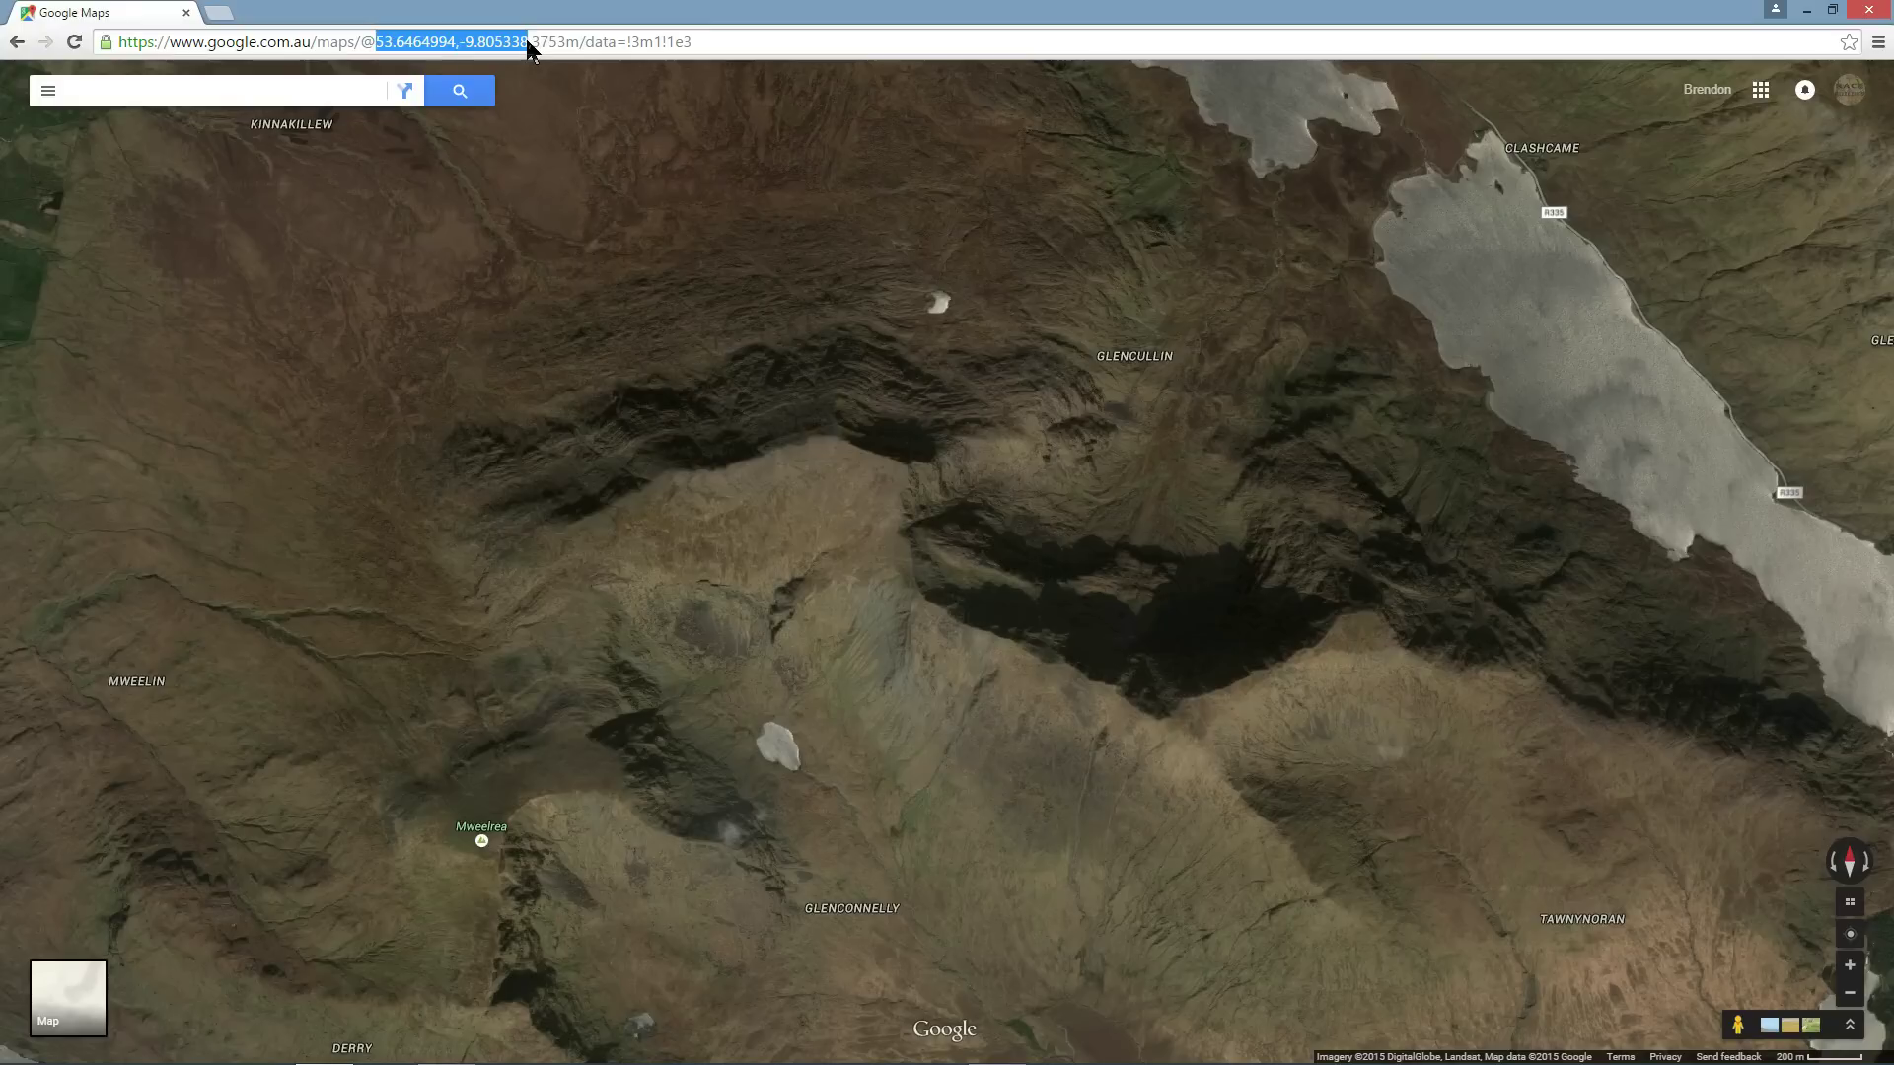
{"action": "right_click", "coordinate": [511, 50]}
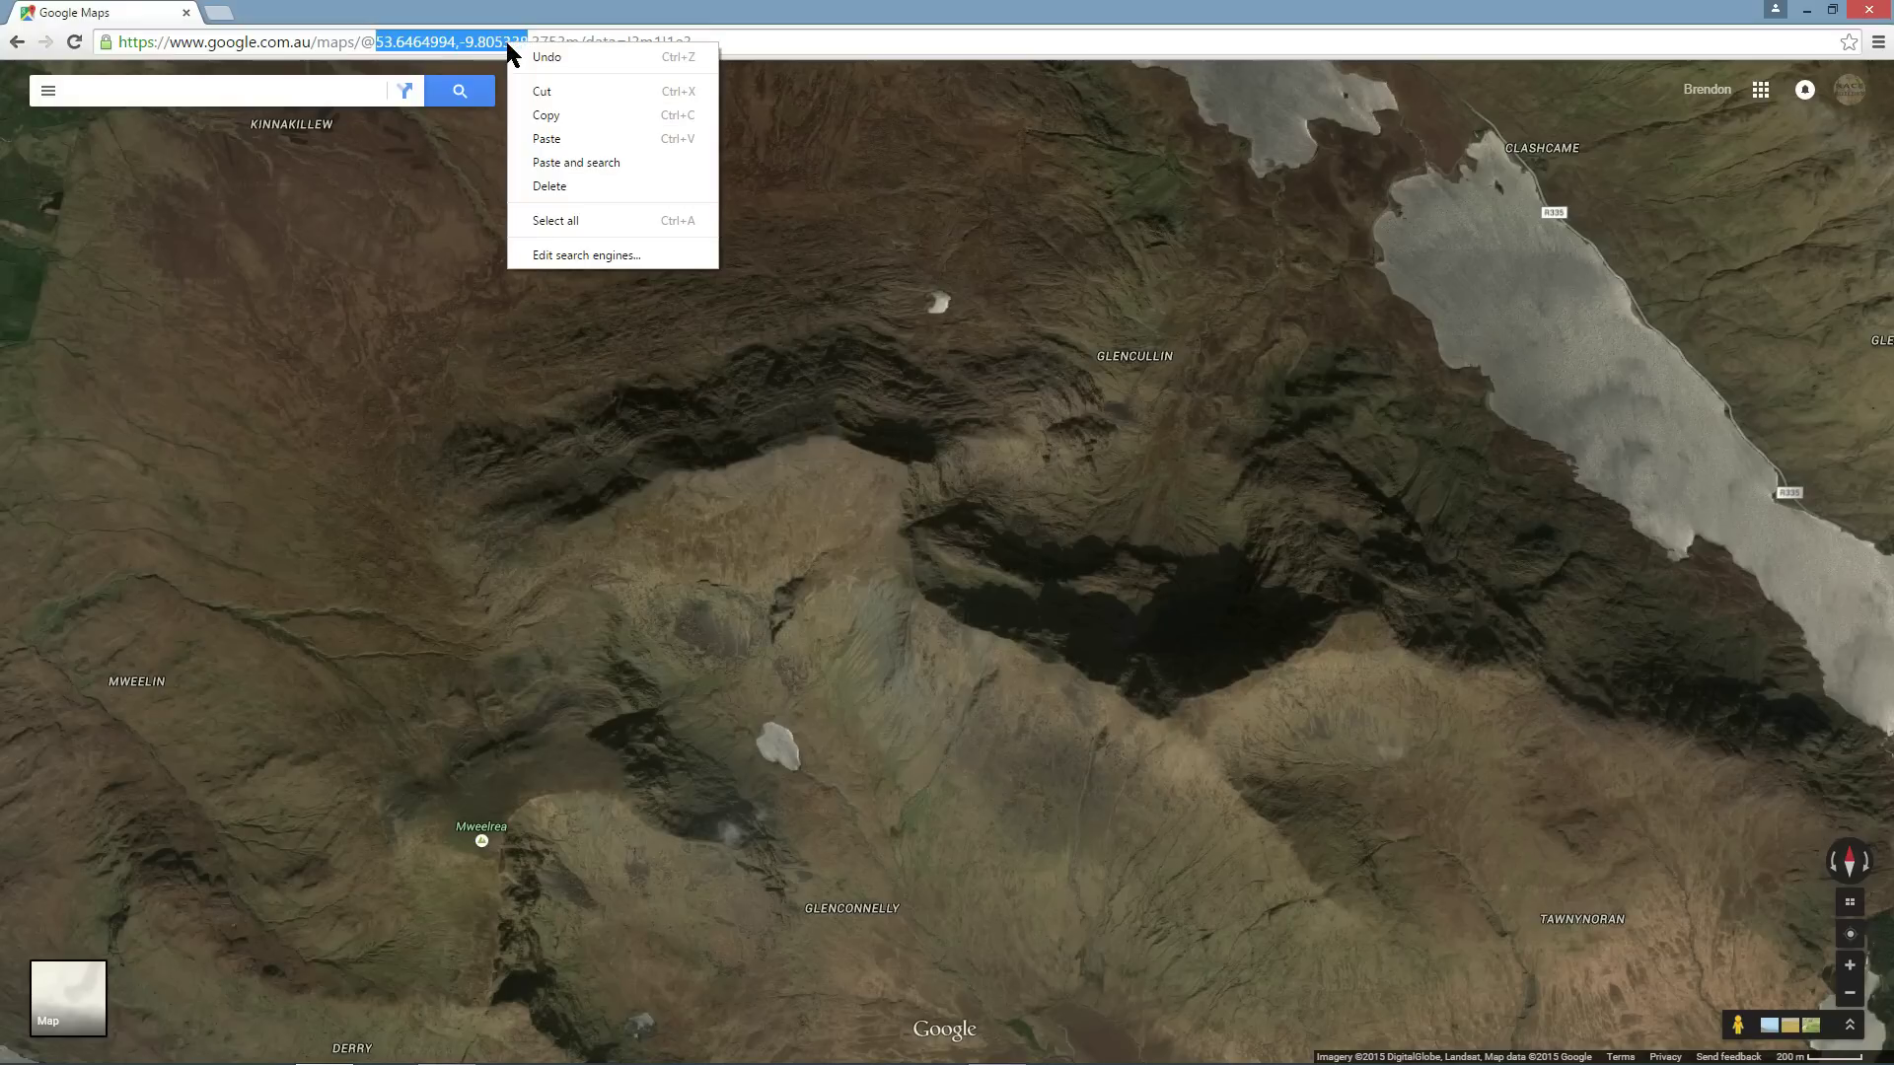
{"action": "left_click", "coordinate": [564, 116]}
Switch back to Race Track Builder and fetch the location map for the copied coordinates 53.6464994,-9.805338.
{"action": "key", "text": "alt+Tab"}
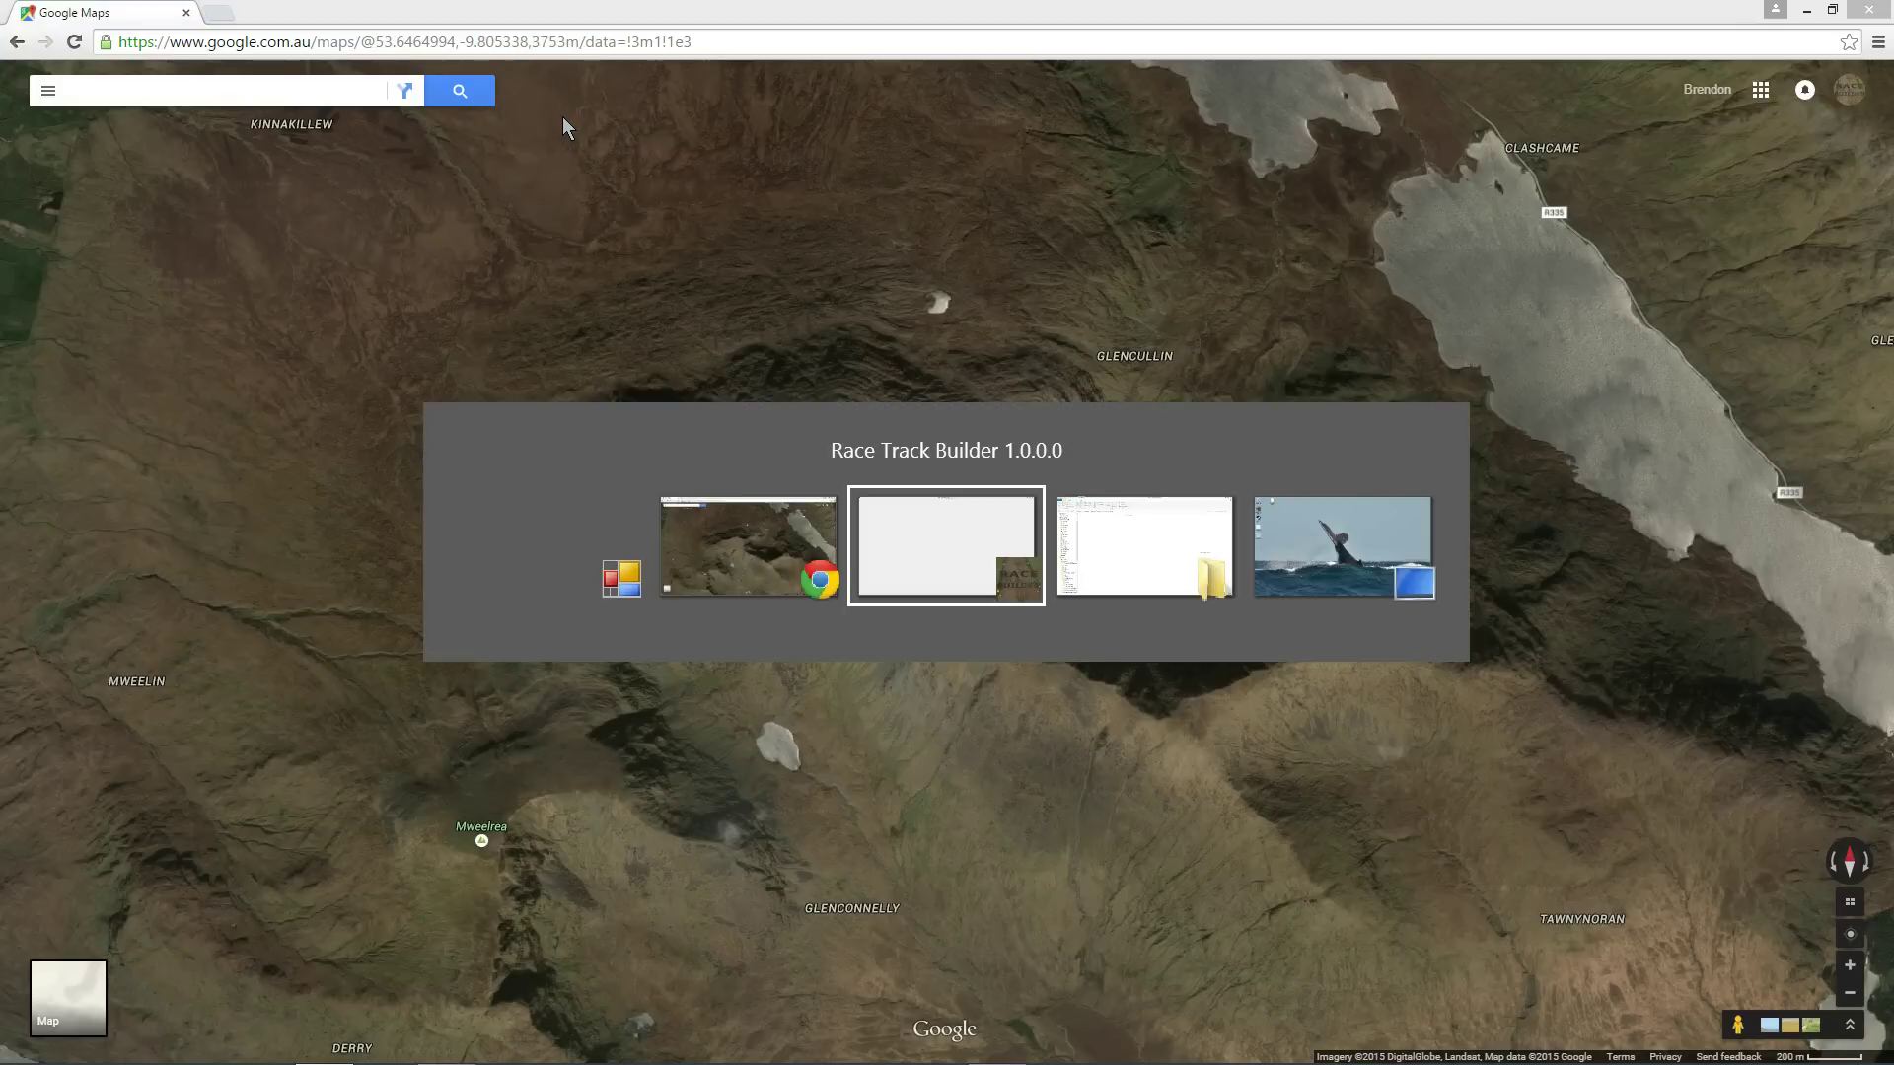
{"action": "left_click_drag", "start_coordinate": [786, 795], "coordinate": [641, 797]}
{"action": "key", "text": "ctrl+v"}
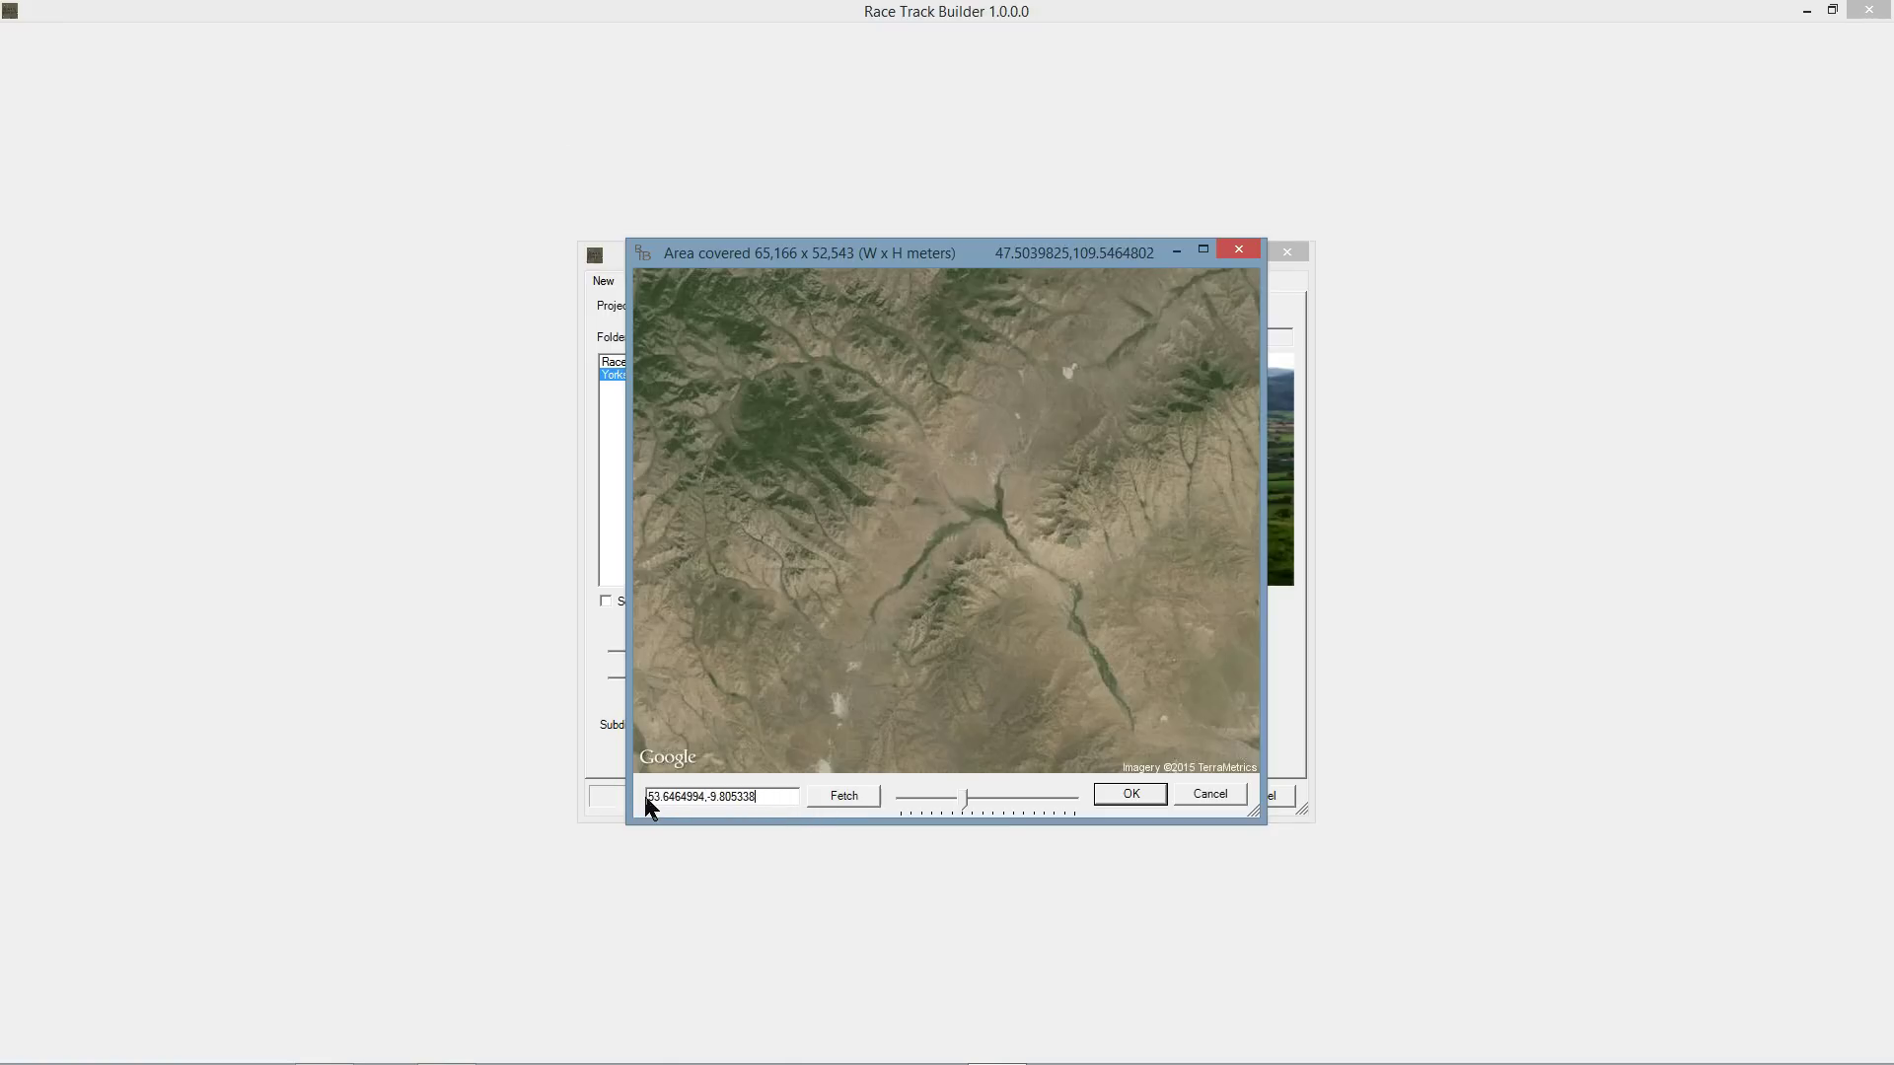
{"action": "left_click", "coordinate": [850, 795]}
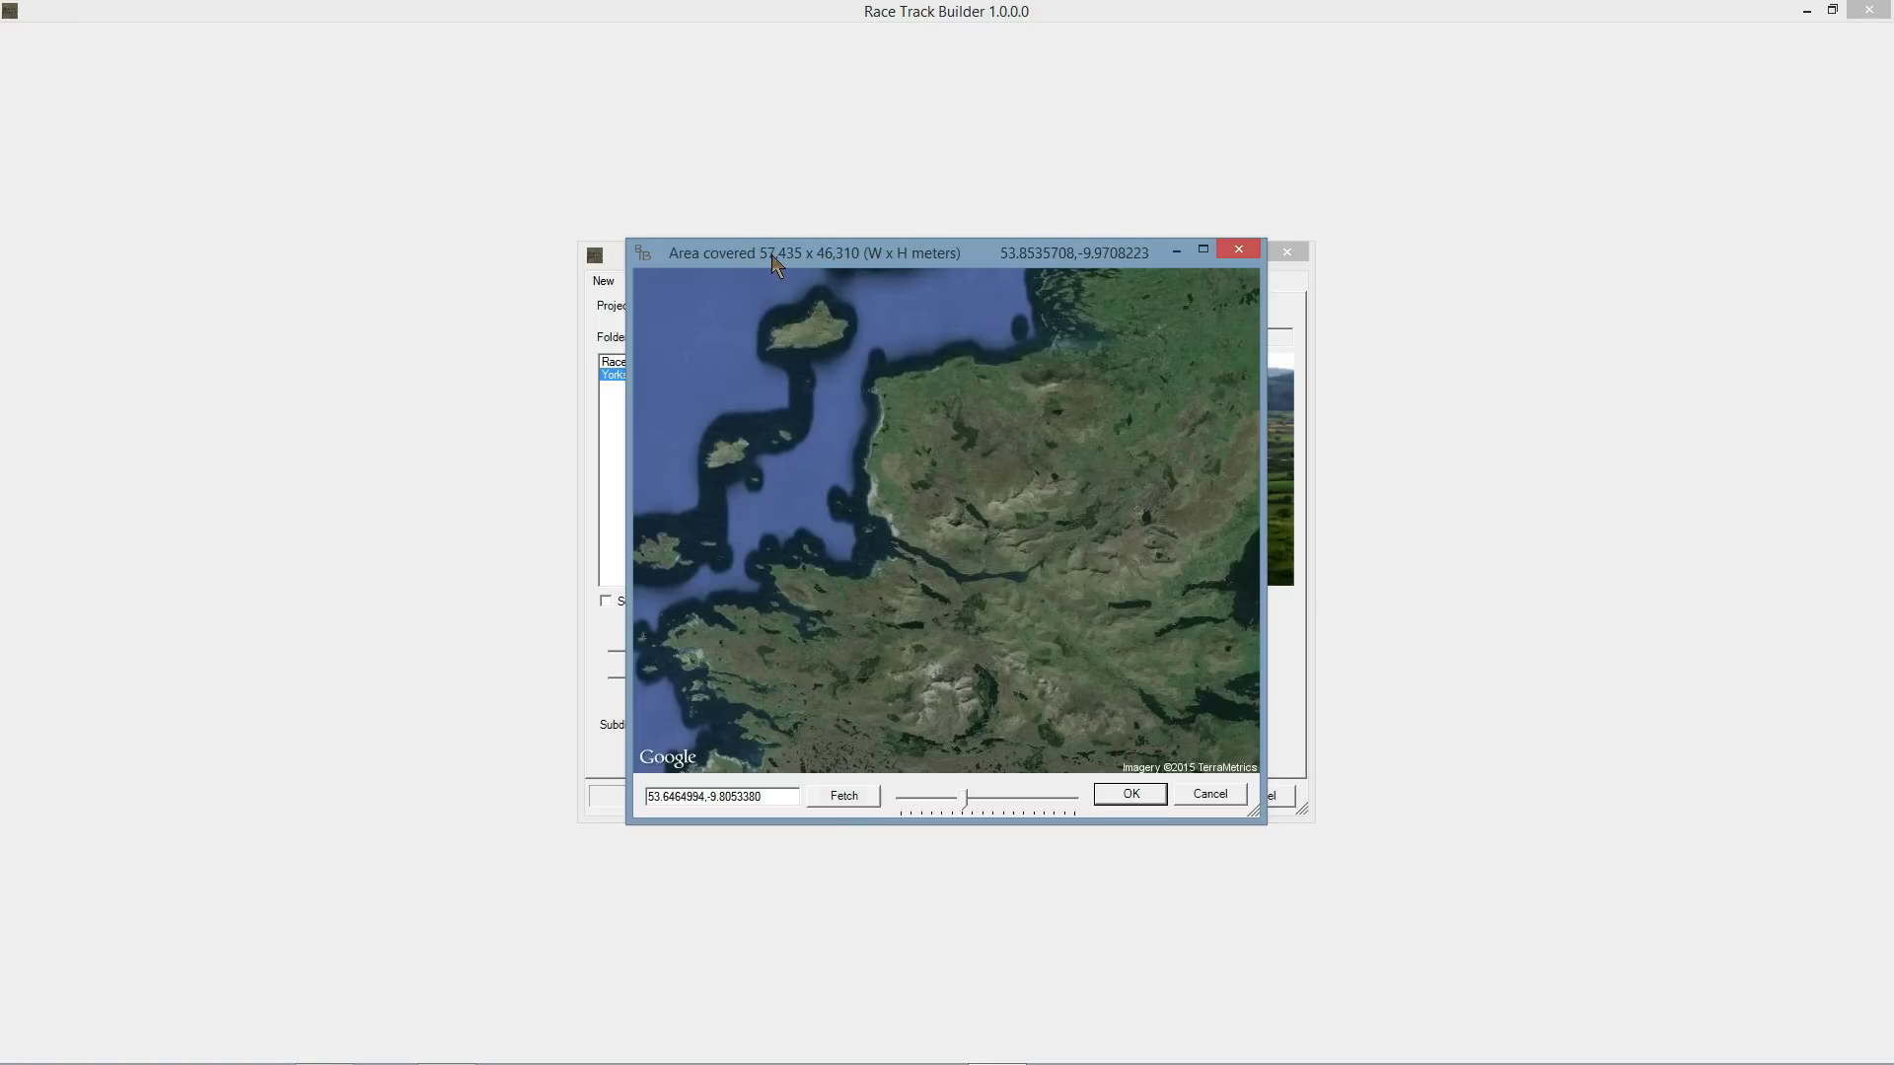
Narrow the location map's coverage to 3,590 x 3,177 meters and accept the location.
{"action": "left_click", "coordinate": [1026, 805]}
{"action": "left_click", "coordinate": [1029, 805]}
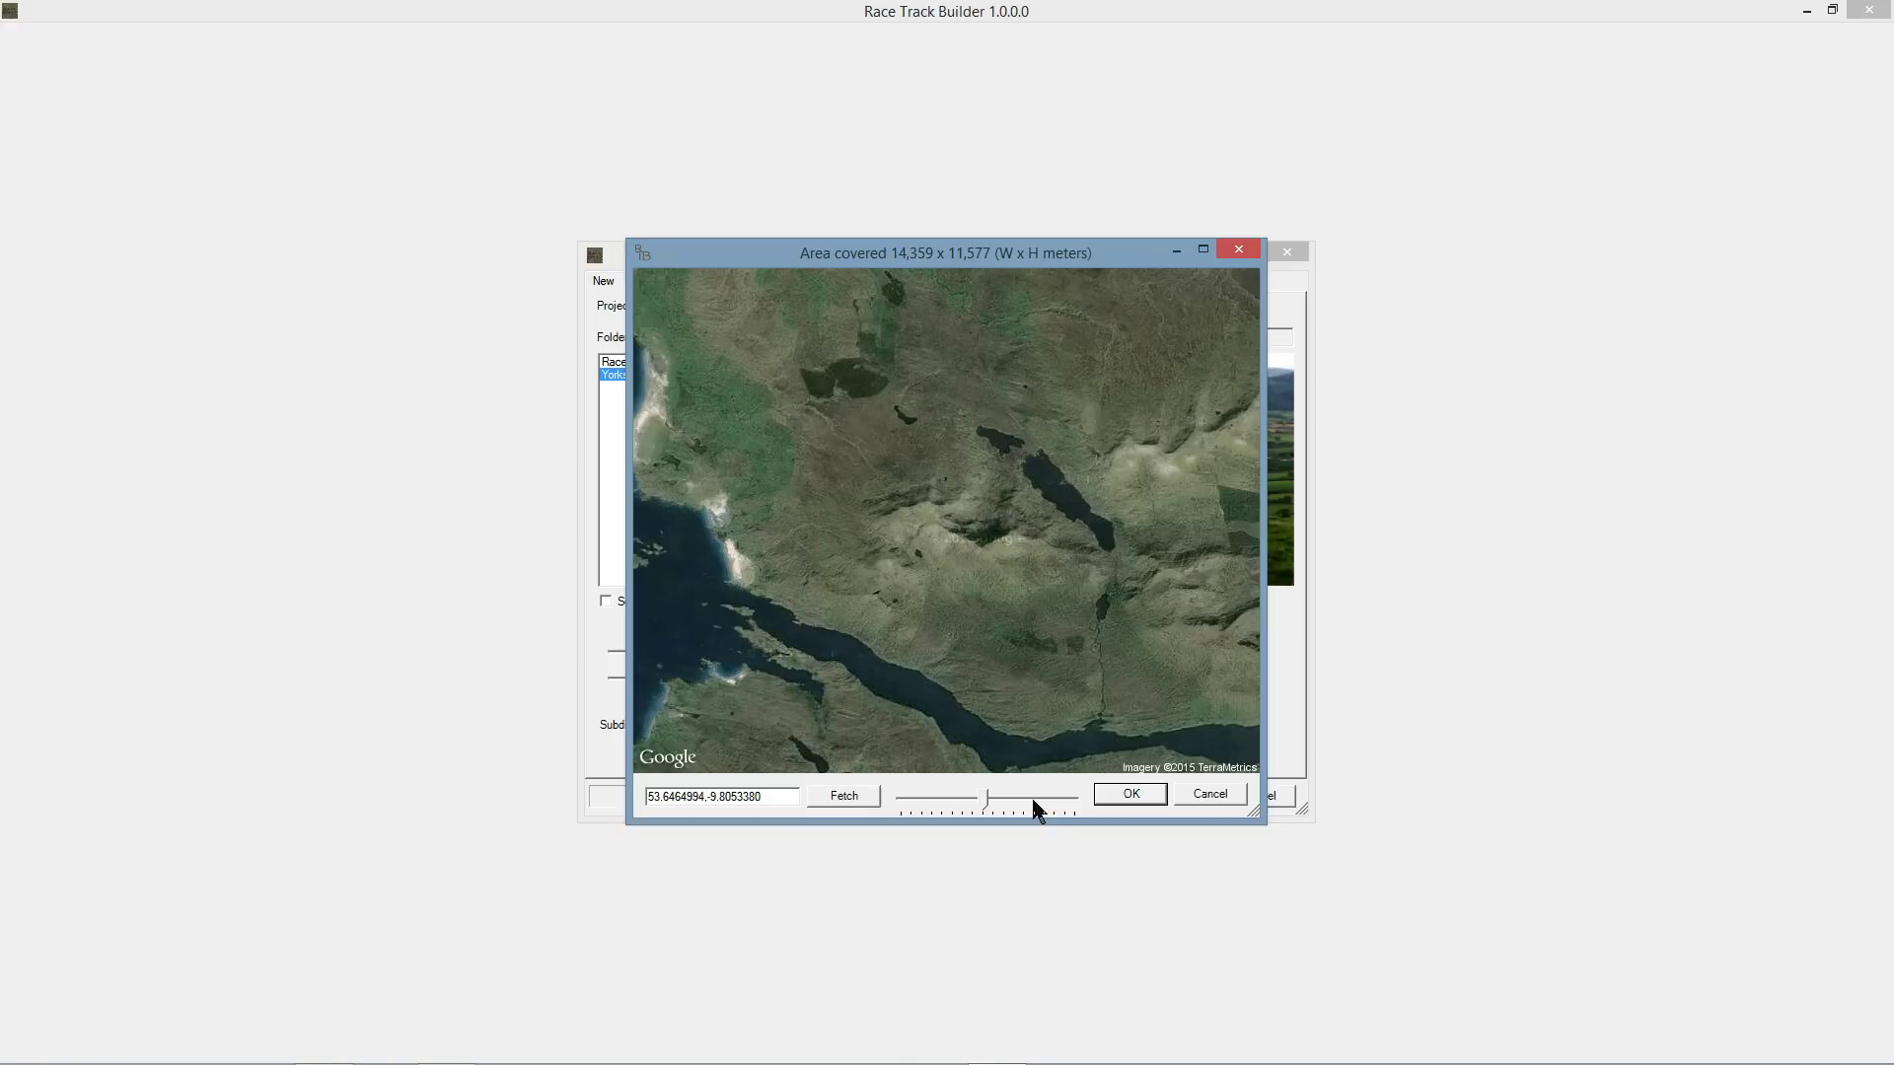
{"action": "left_click", "coordinate": [1032, 797]}
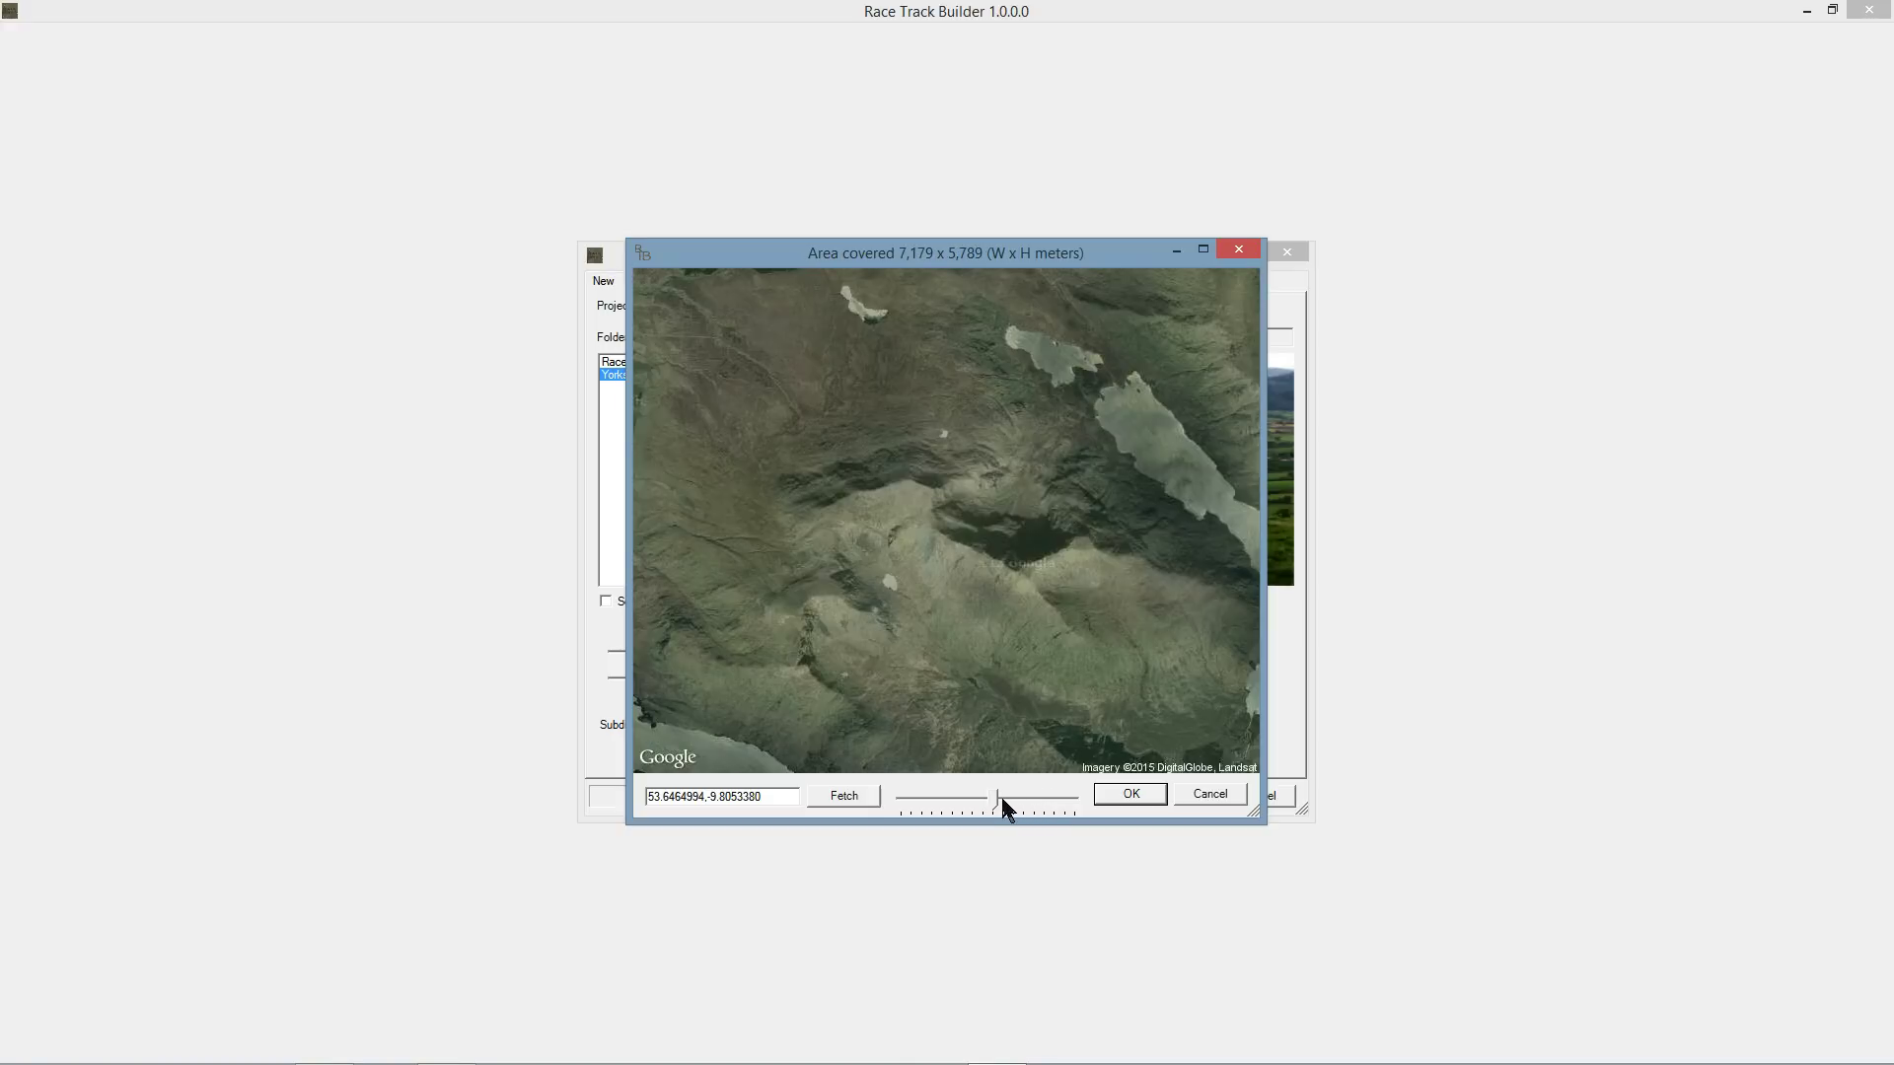
{"action": "left_click", "coordinate": [1026, 807]}
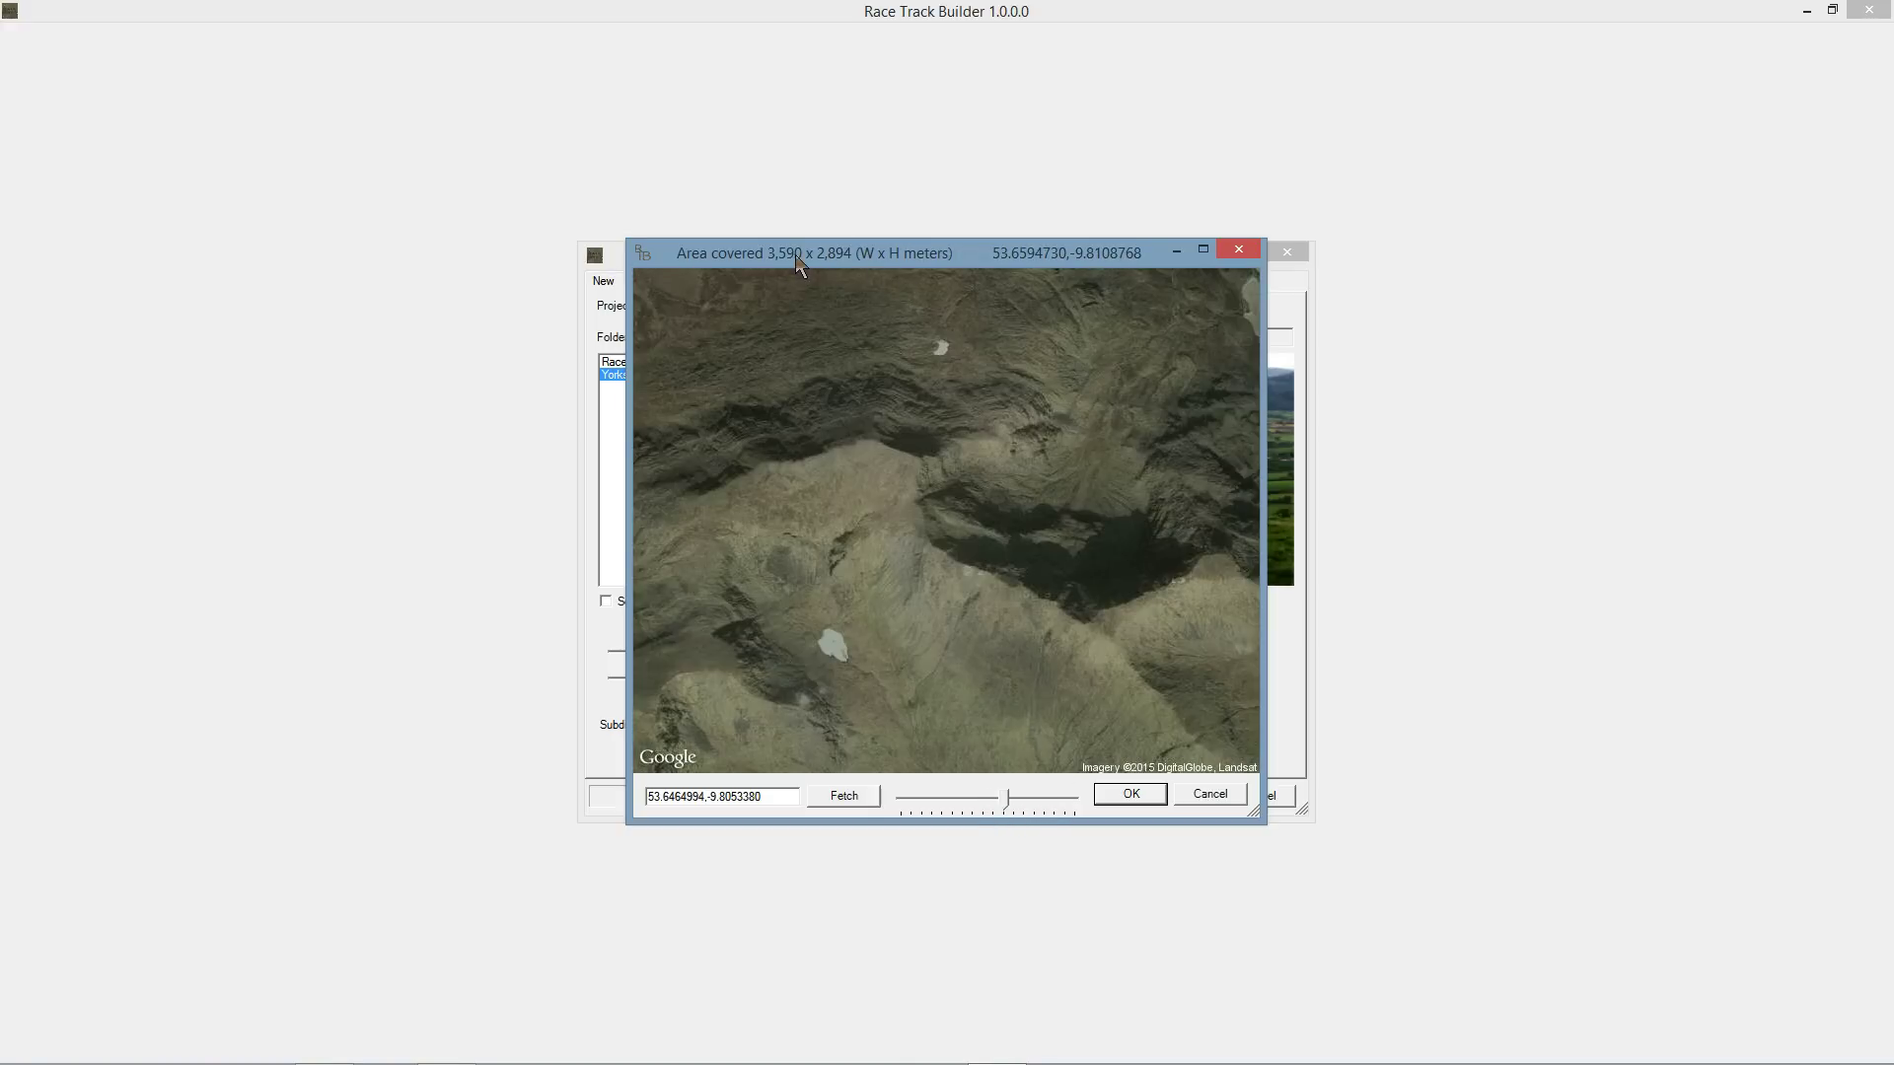
{"action": "left_click_drag", "start_coordinate": [876, 238], "coordinate": [864, 189]}
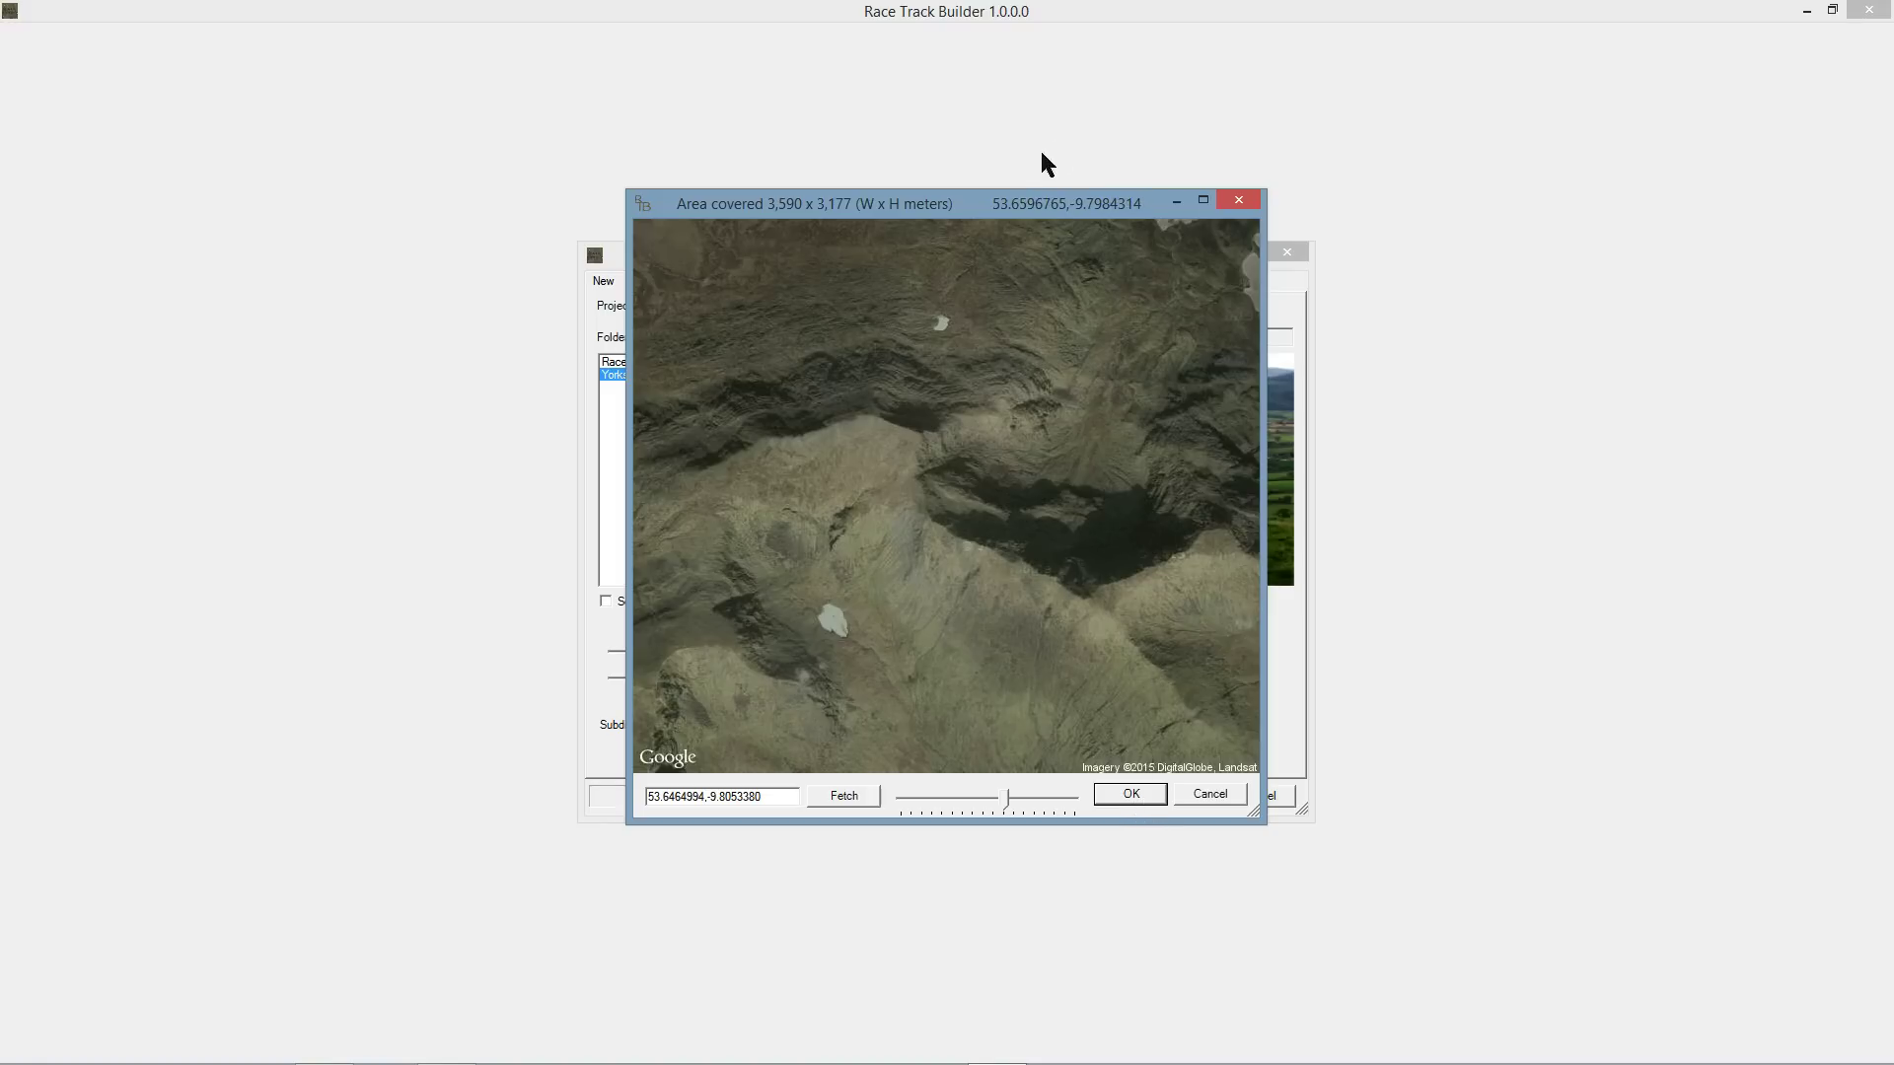
{"action": "left_click", "coordinate": [1132, 796]}
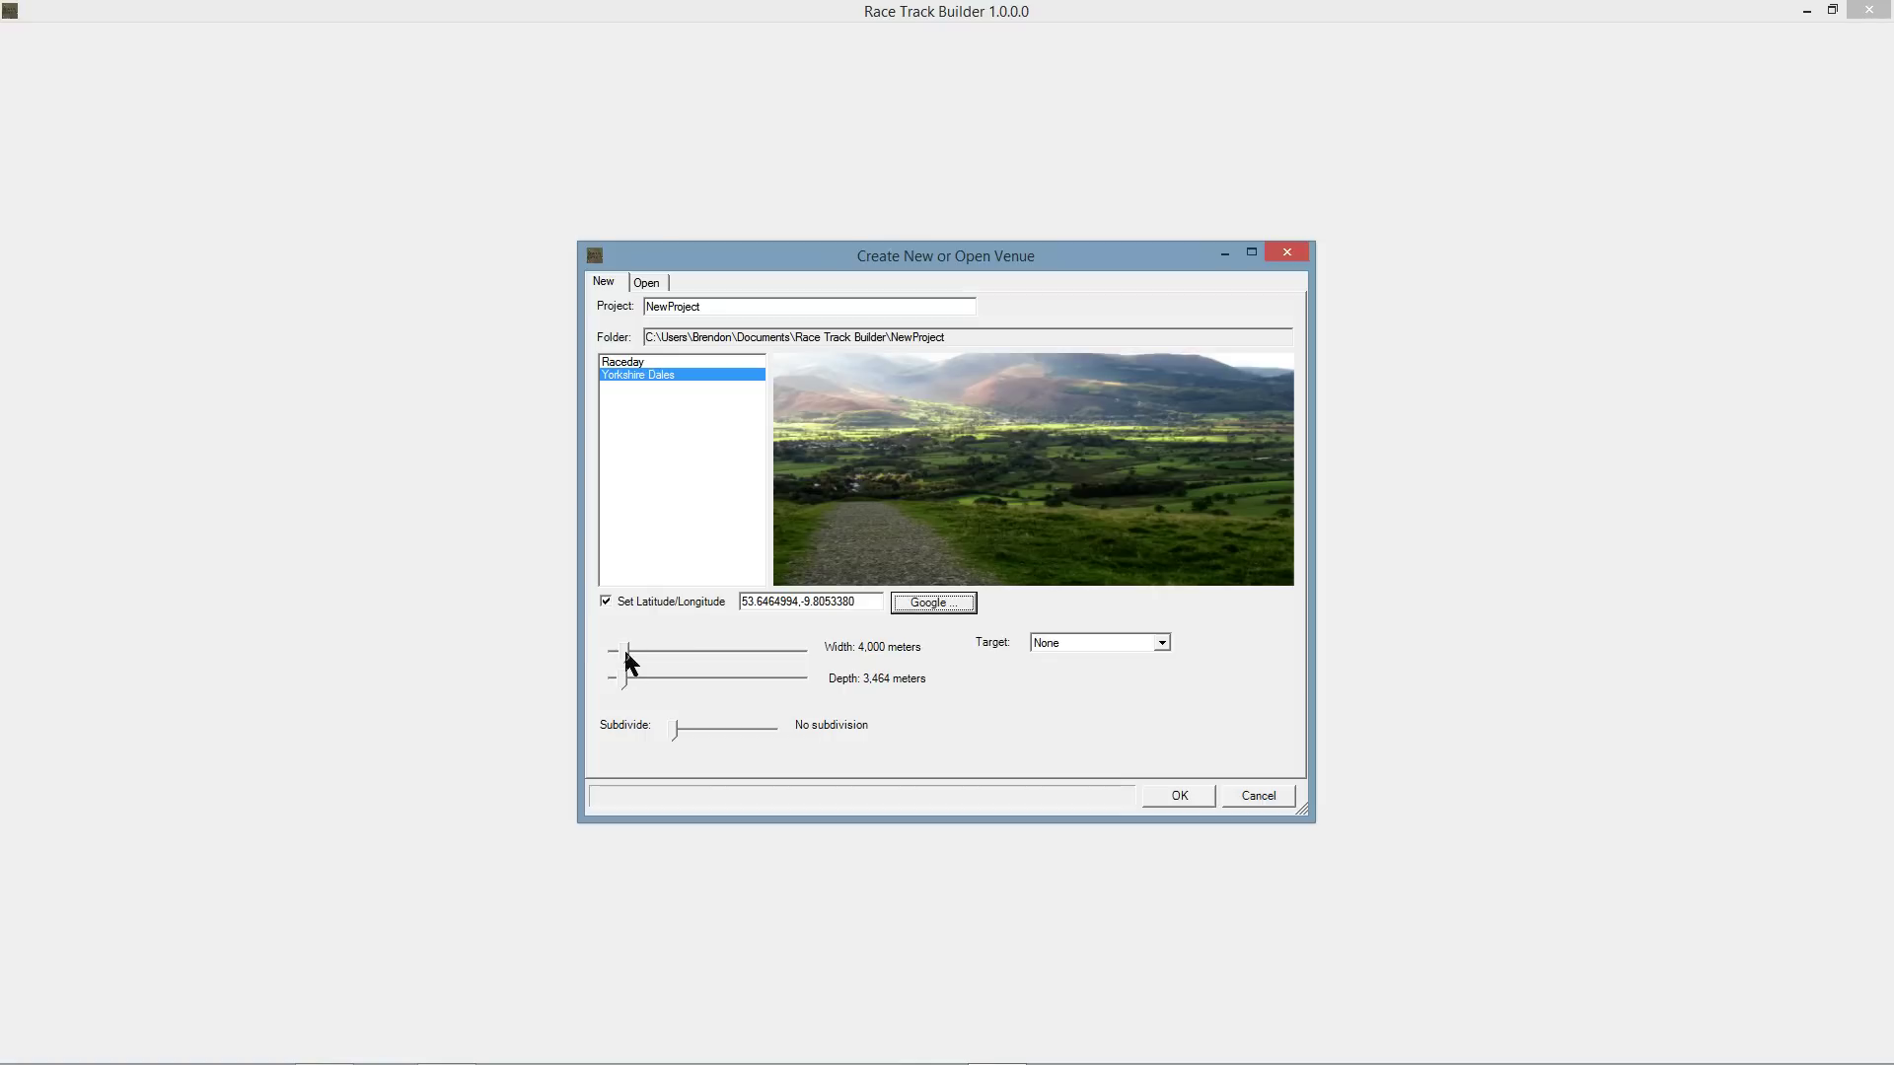
Create the venue at 6,000 meters wide and 6,062 meters deep, subdivided to level 1, overwriting the existing project.
{"action": "left_click_drag", "start_coordinate": [623, 654], "coordinate": [640, 680]}
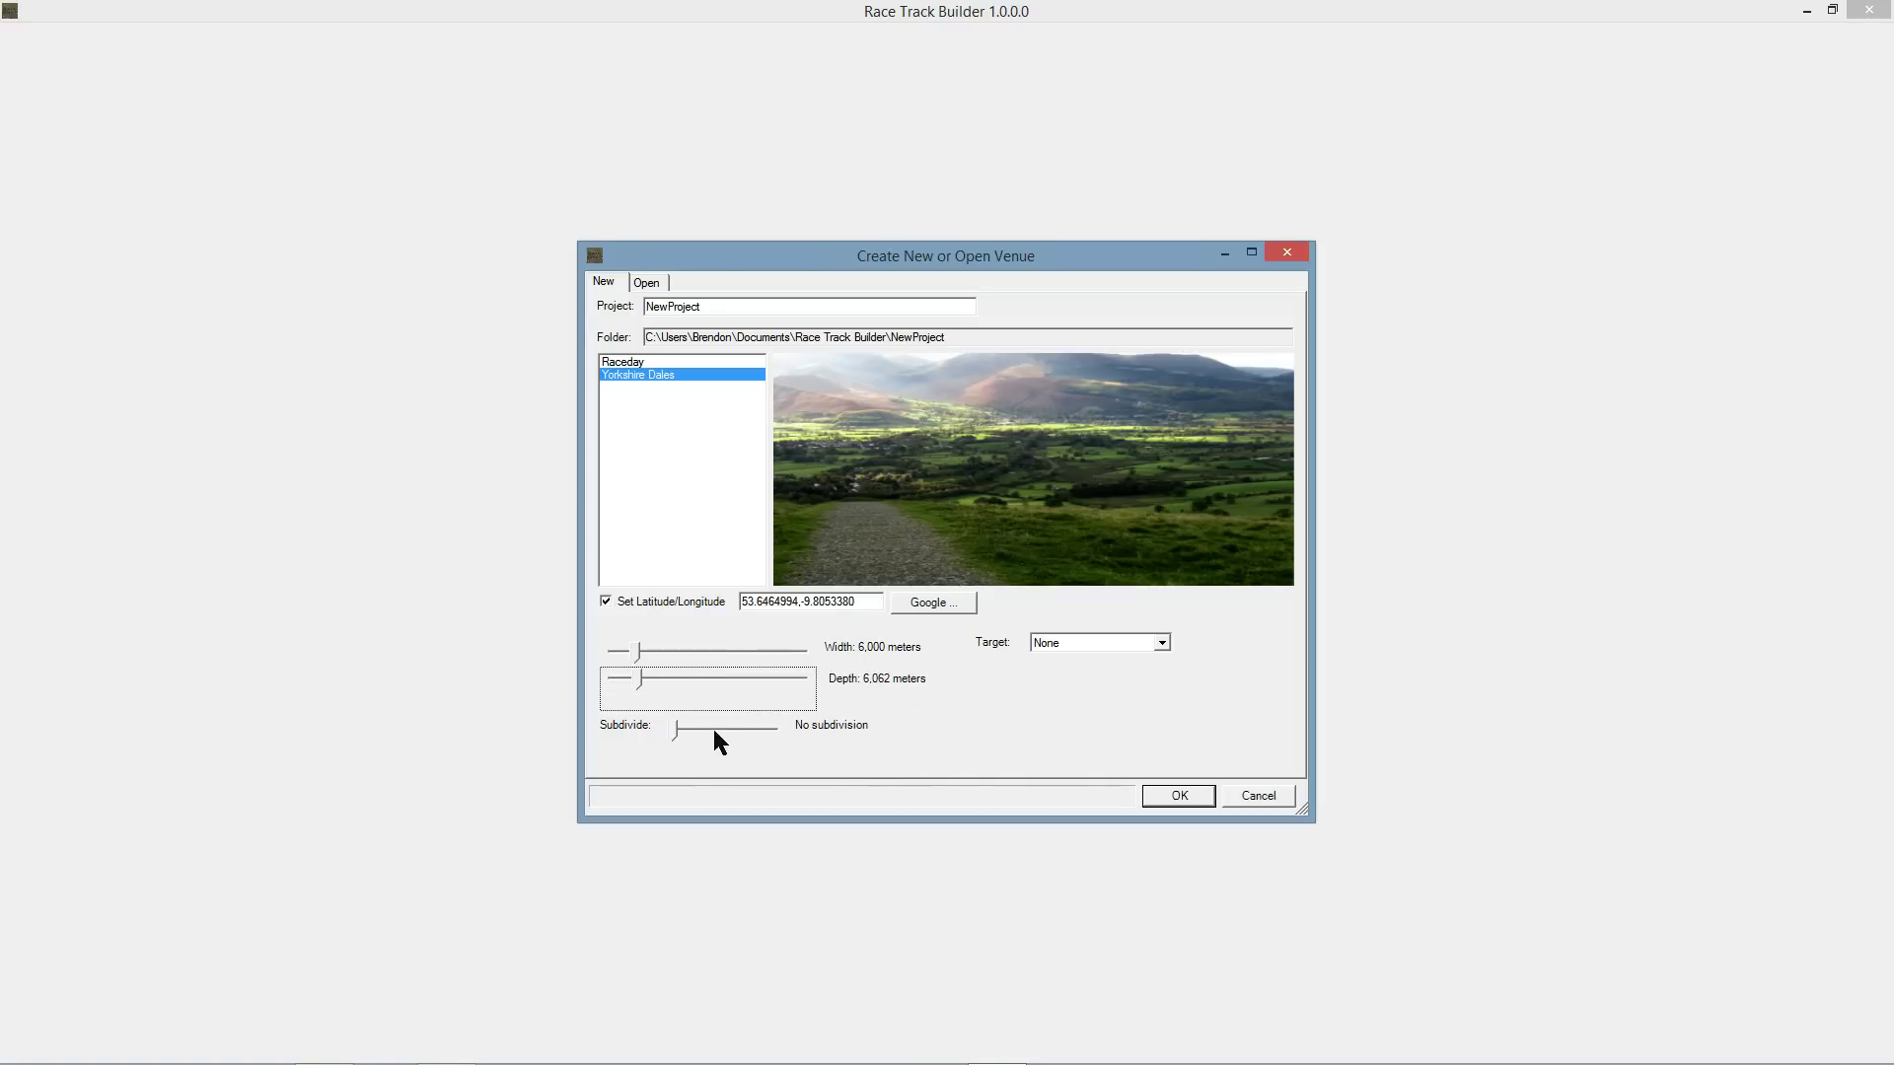
{"action": "left_click_drag", "start_coordinate": [677, 730], "coordinate": [715, 731]}
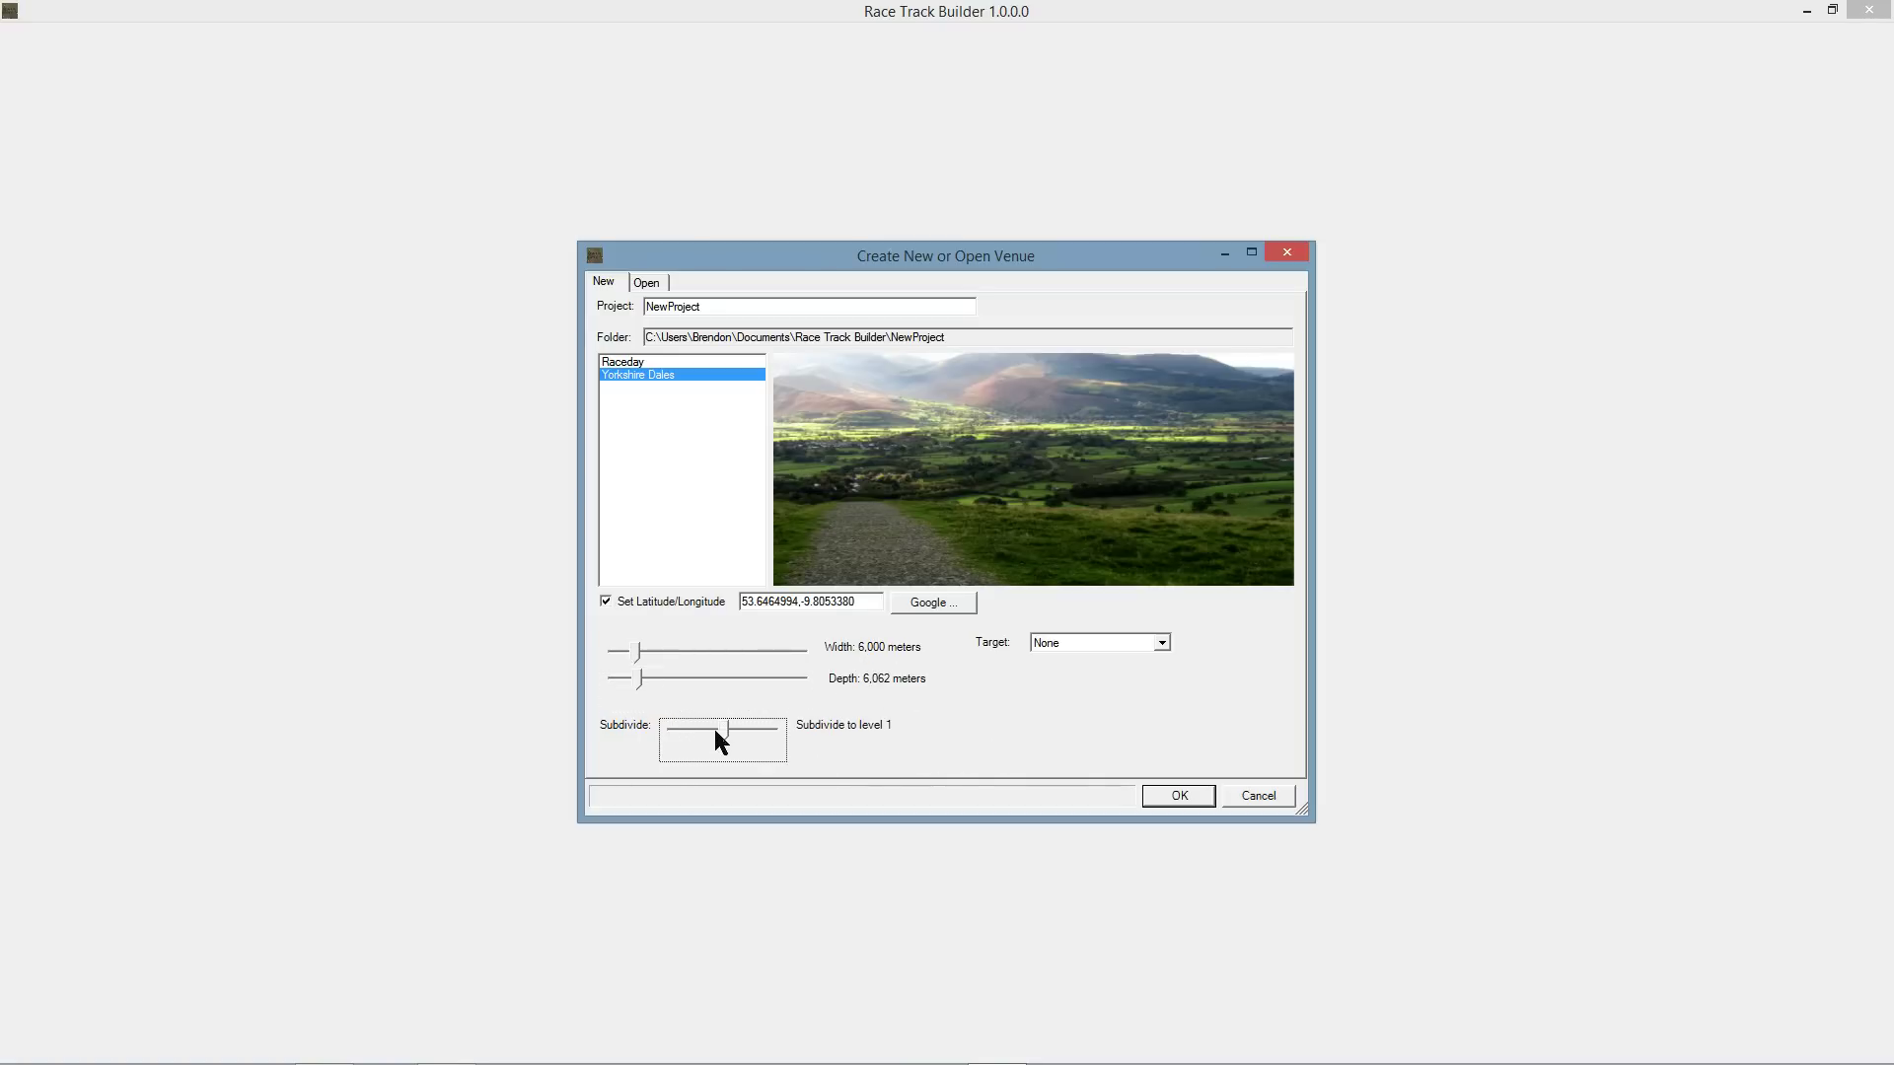
{"action": "left_click", "coordinate": [1180, 796]}
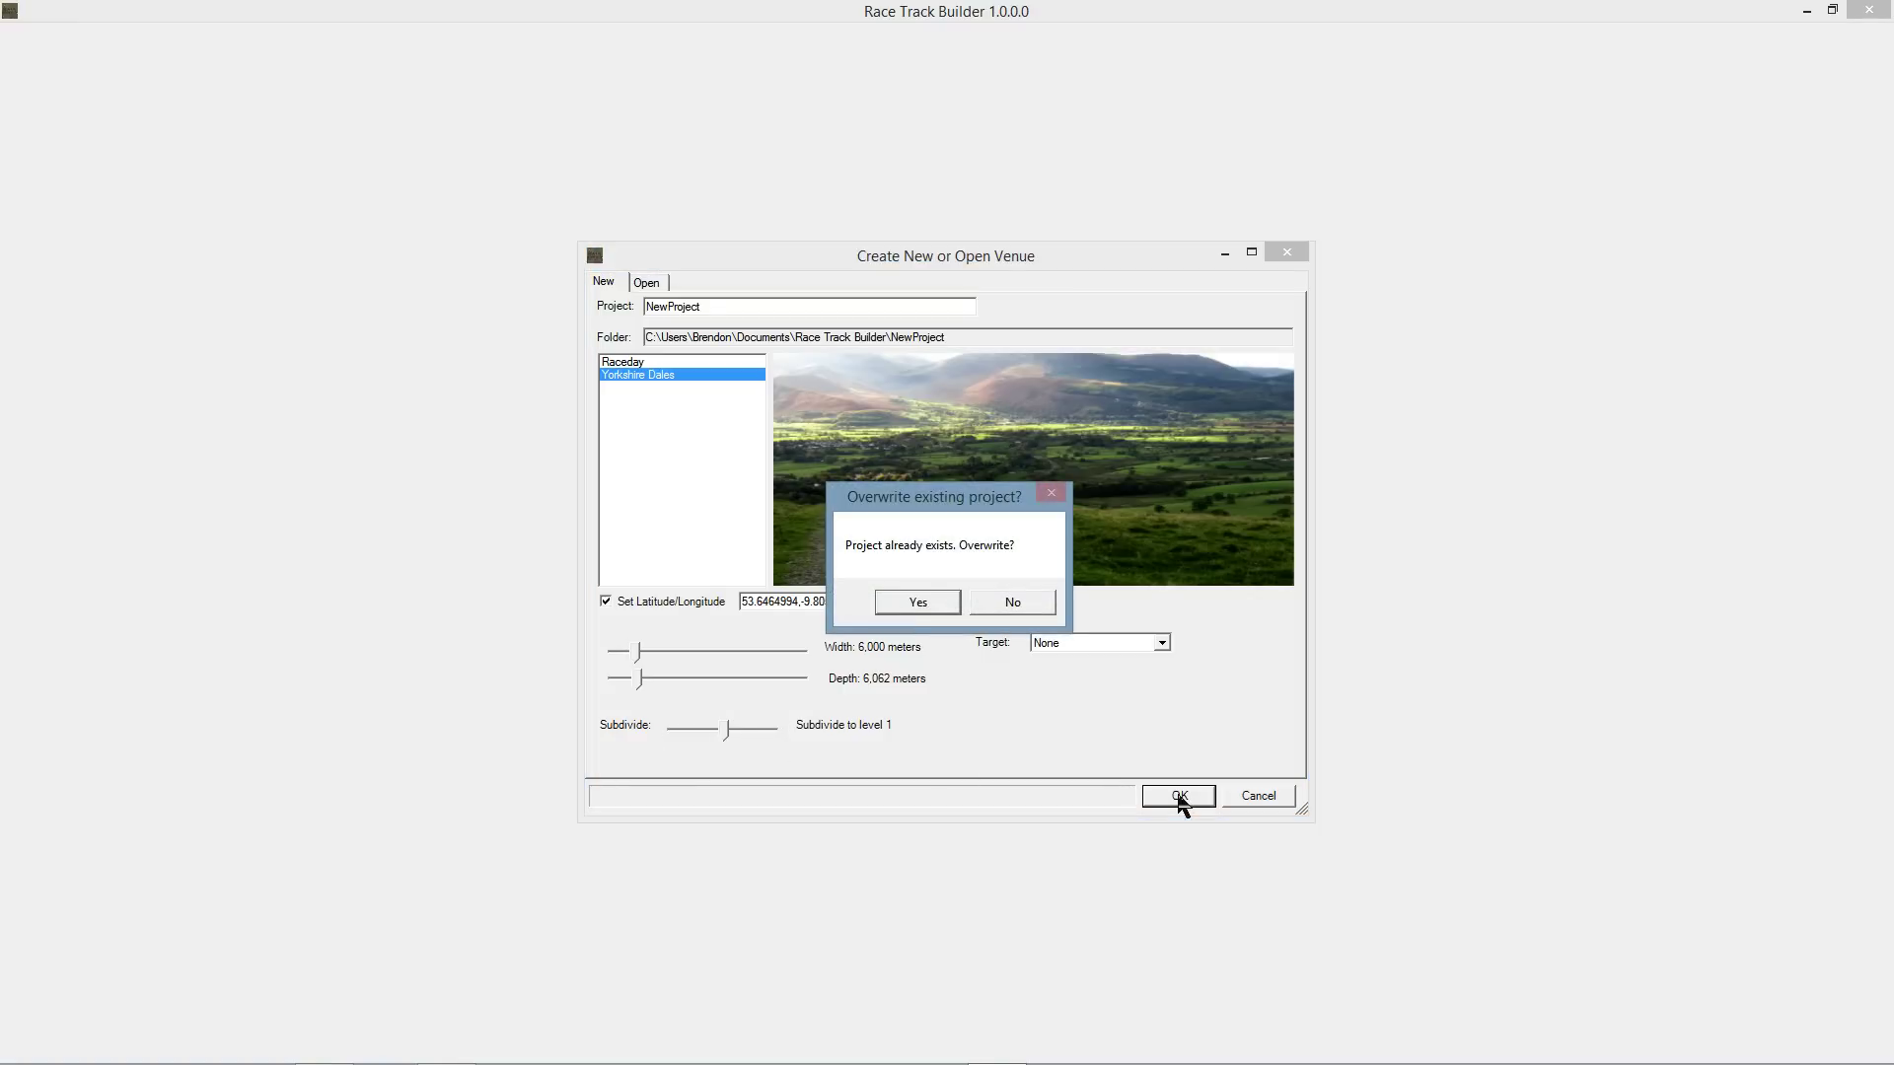
{"action": "left_click", "coordinate": [940, 610]}
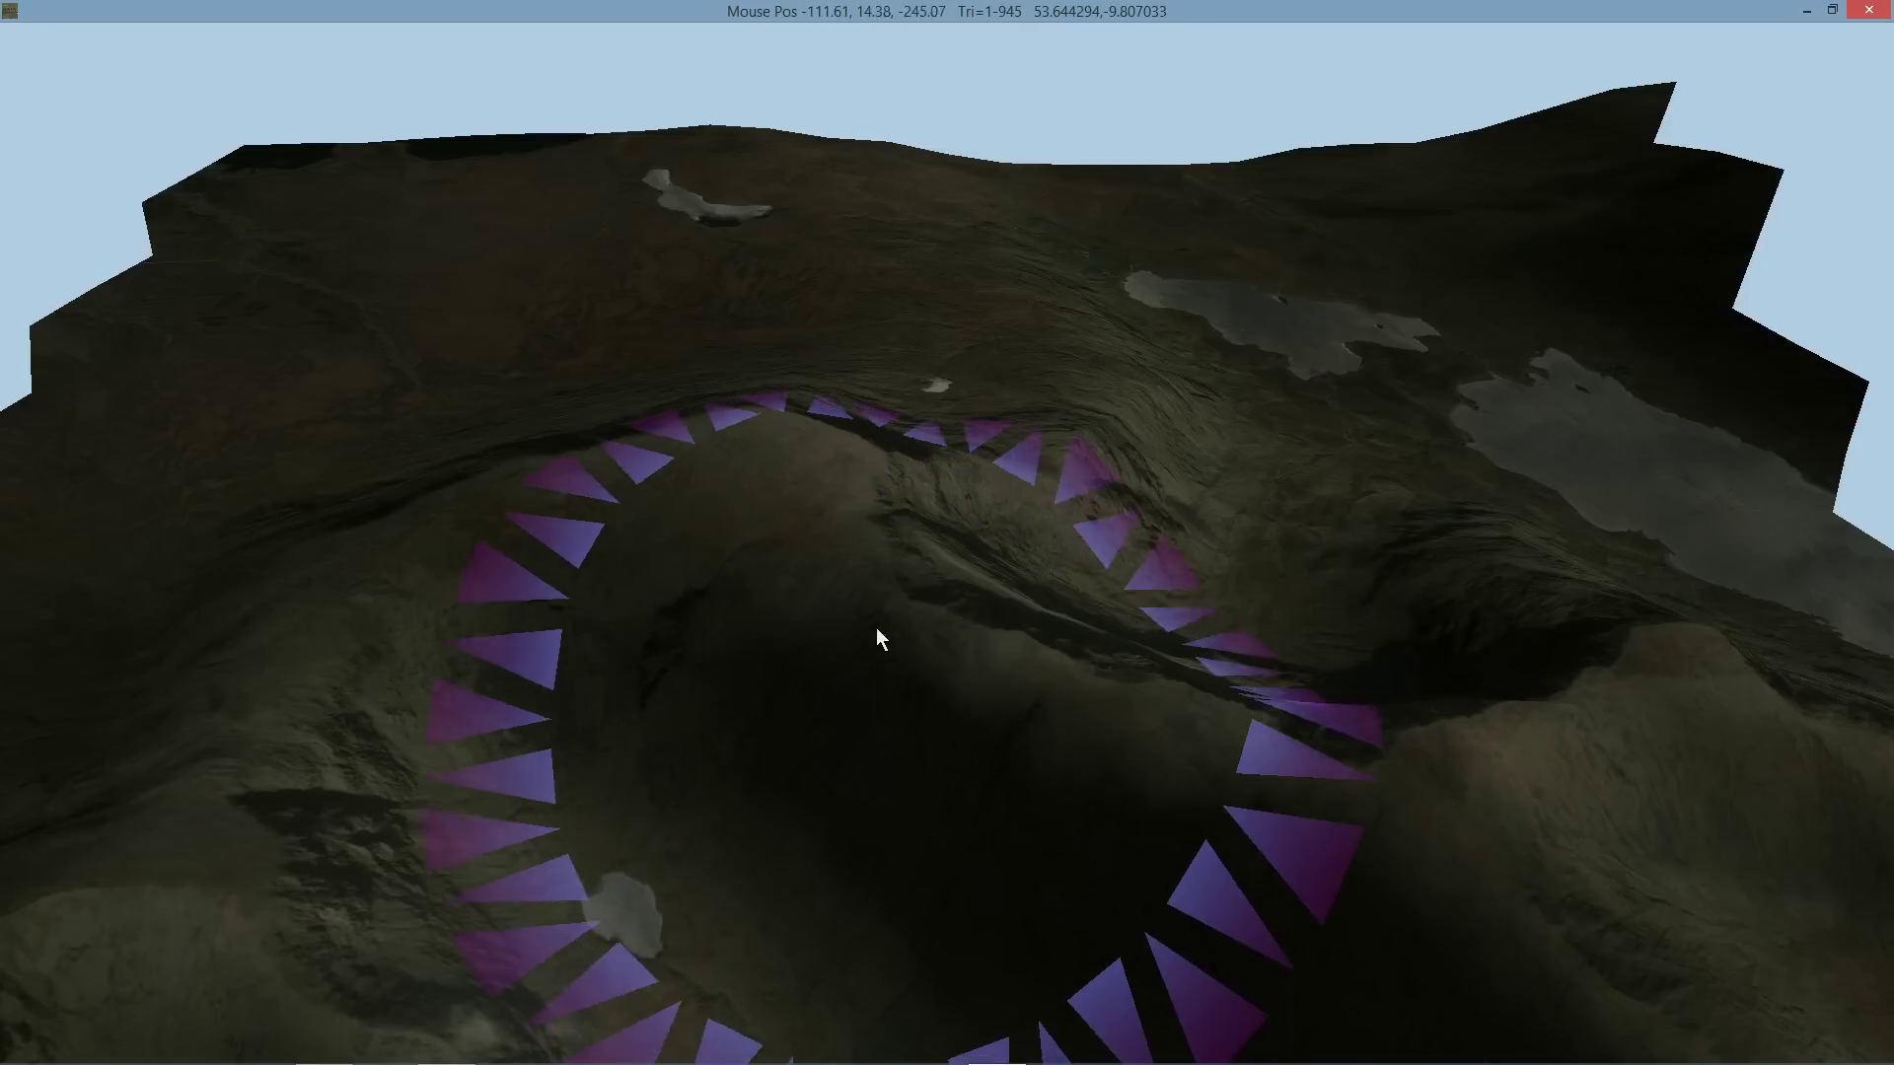
Adjust the direction of the venue's light in the venue properties and apply it.
{"action": "middle_click_drag", "start_coordinate": [661, 572], "coordinate": [404, 495]}
{"action": "mouse_move", "coordinate": [406, 498]}
{"action": "left_mouse_down"}
{"action": "mouse_move", "coordinate": [292, 493]}
{"action": "mouse_move", "coordinate": [418, 580]}
{"action": "mouse_move", "coordinate": [765, 485]}
{"action": "mouse_move", "coordinate": [1054, 712]}
{"action": "mouse_move", "coordinate": [1194, 712]}
{"action": "mouse_move", "coordinate": [633, 630]}
{"action": "mouse_move", "coordinate": [635, 600]}
{"action": "mouse_move", "coordinate": [712, 663]}
{"action": "mouse_move", "coordinate": [595, 745]}
{"action": "left_mouse_up"}
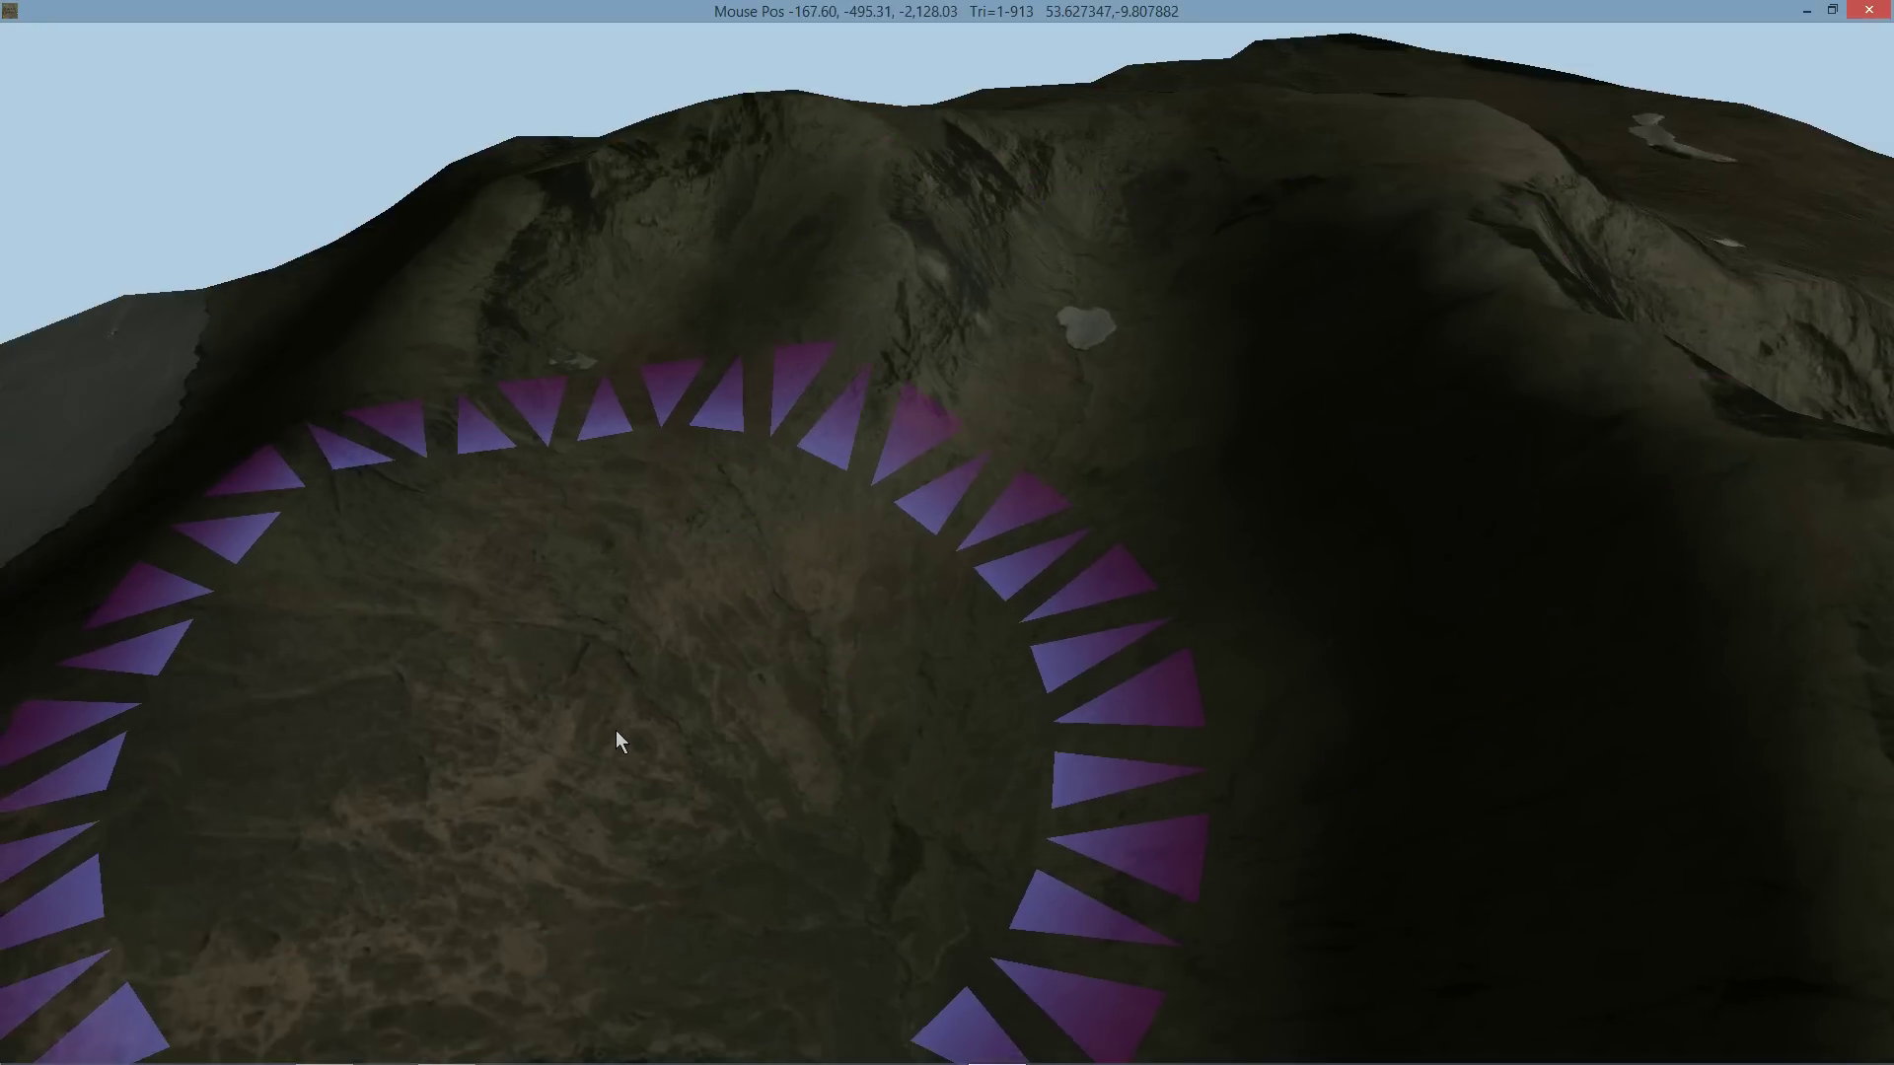
{"action": "mouse_move", "coordinate": [206, 56]}
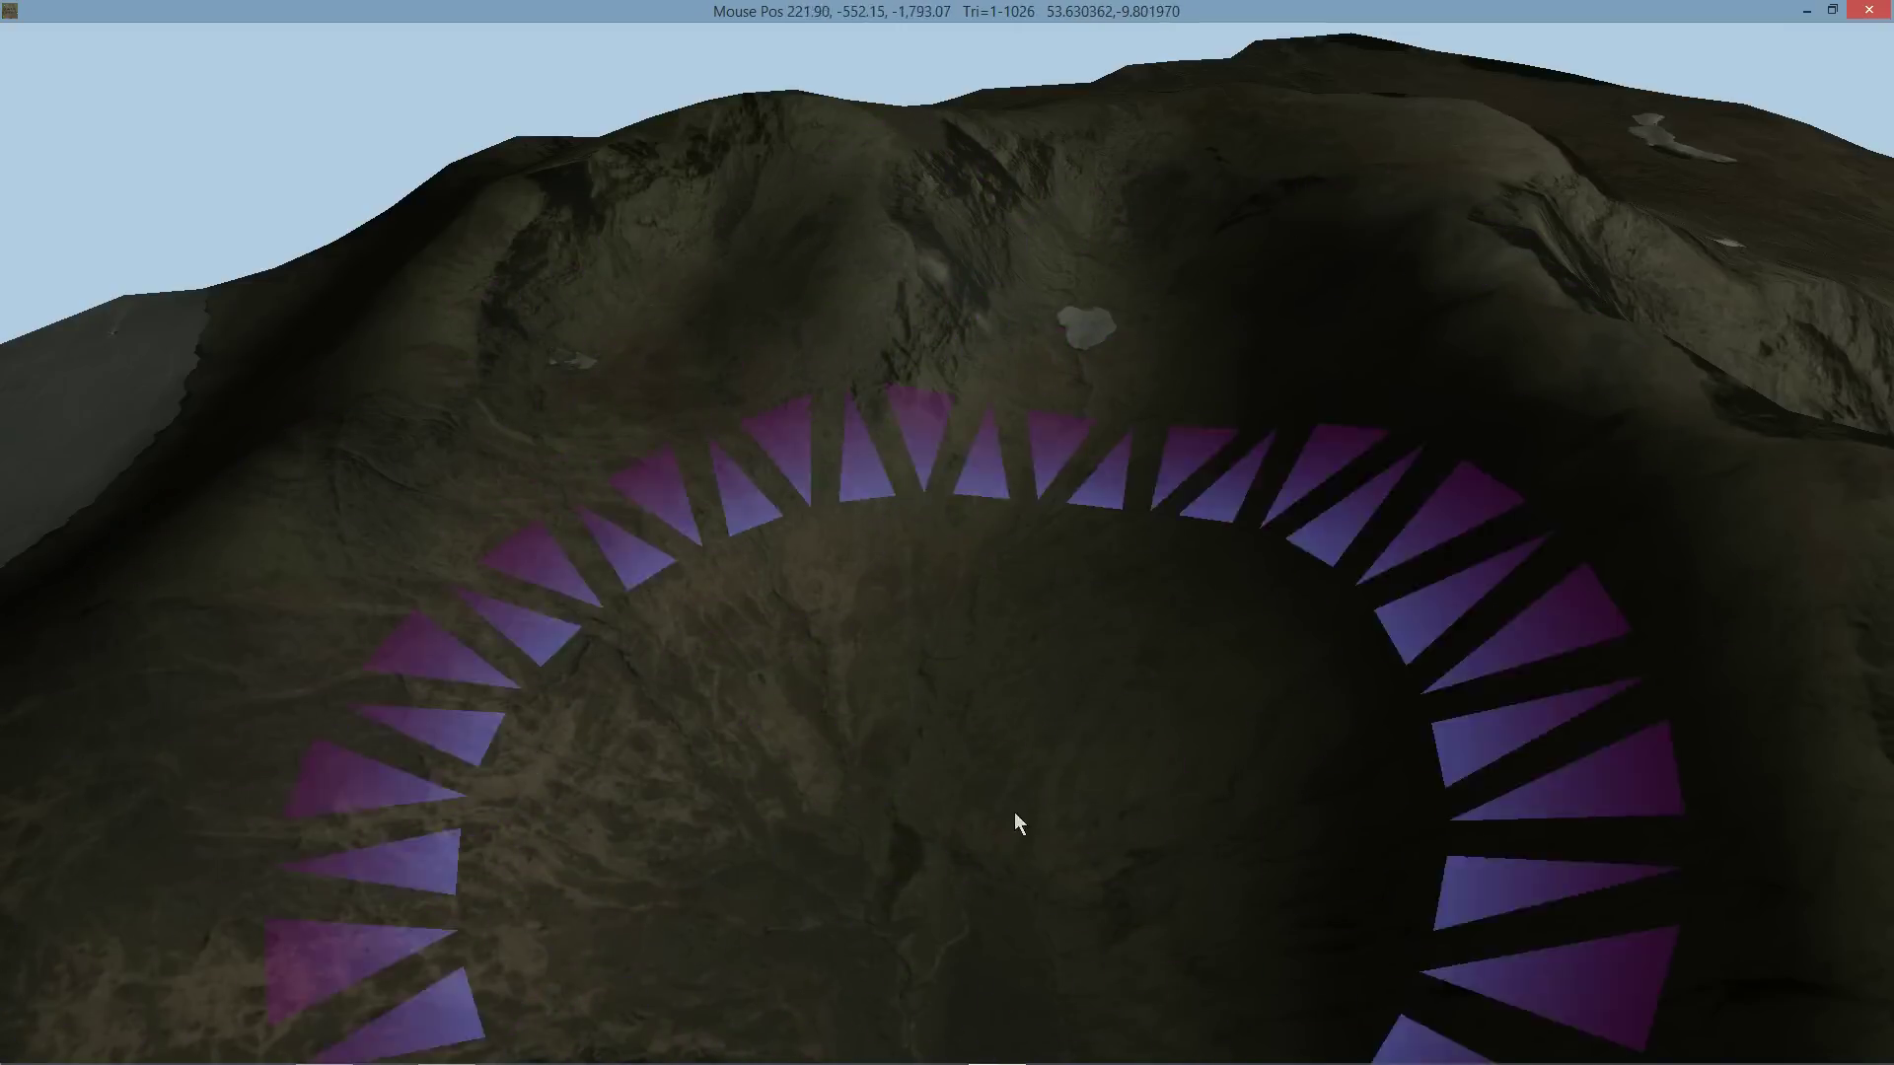
{"action": "scroll", "coordinate": [795, 553], "scroll_direction": "down", "scroll_amount": 3}
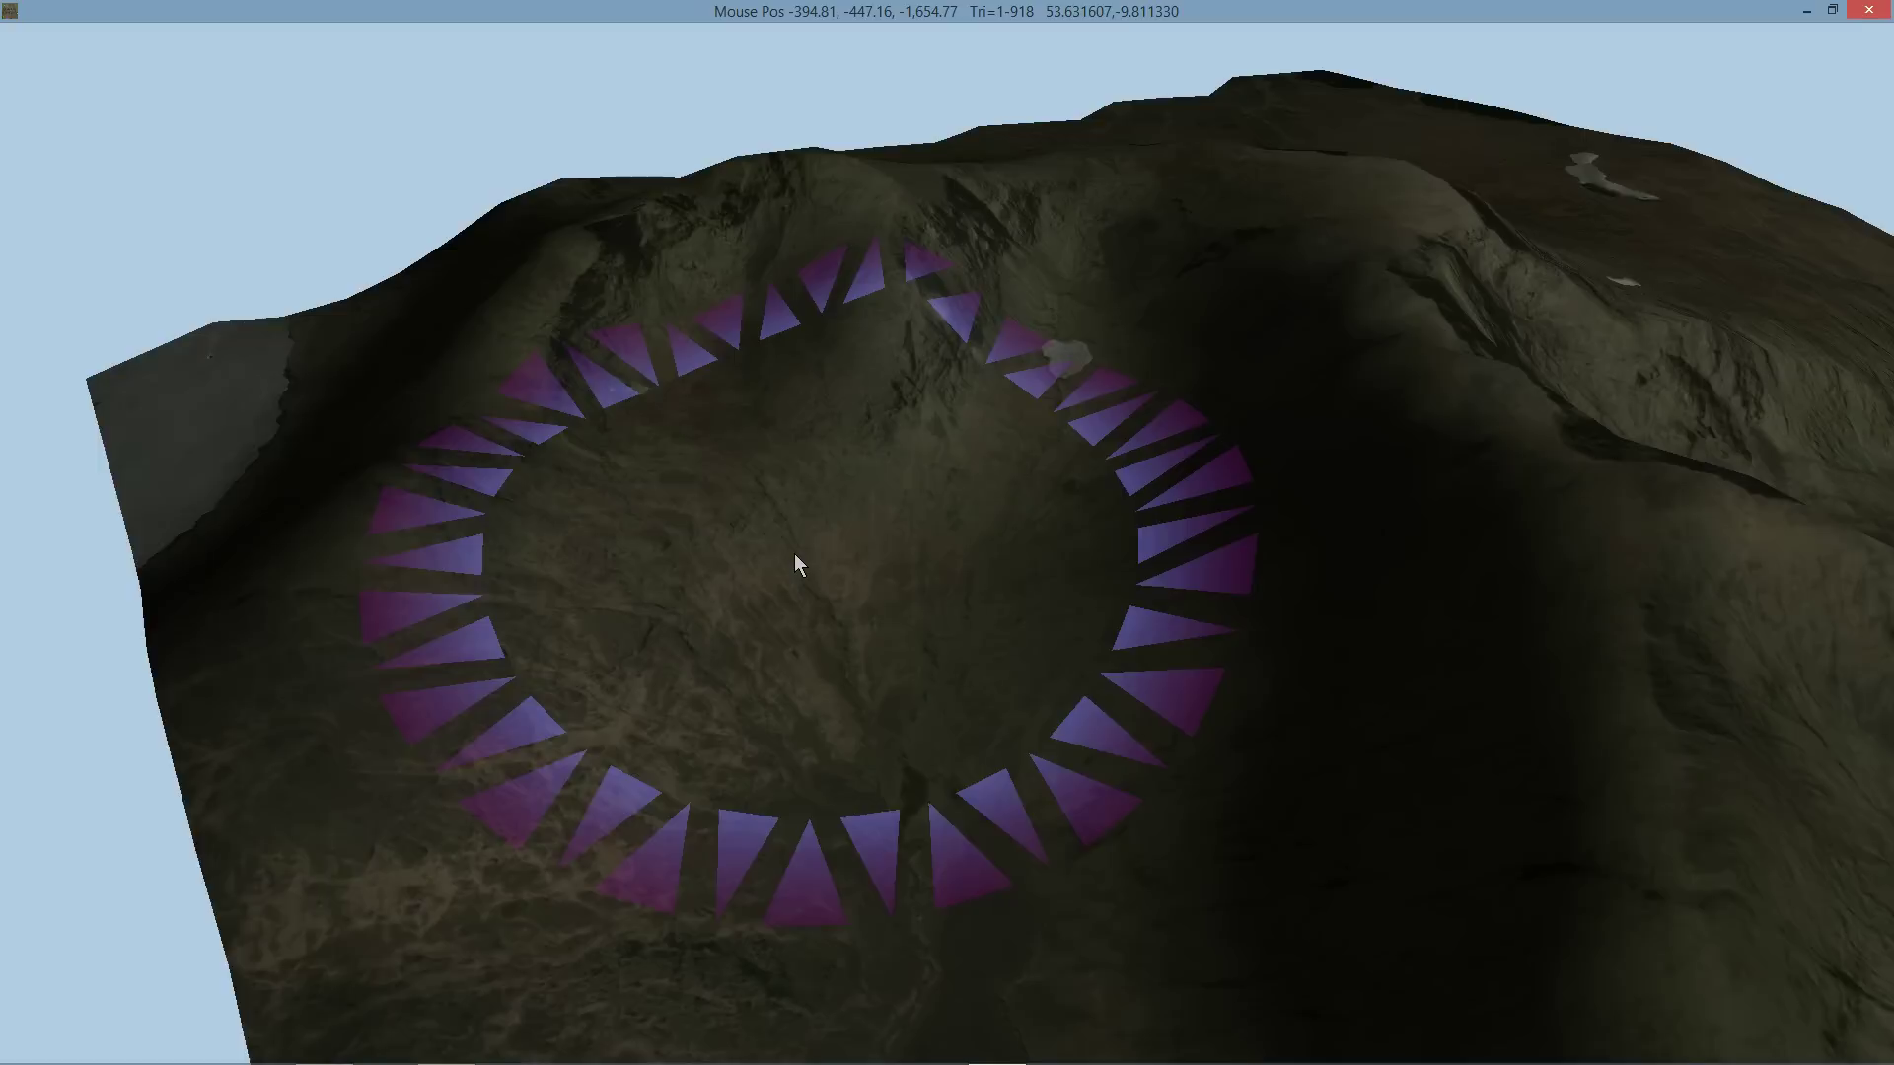
{"action": "mouse_move", "coordinate": [885, 555]}
{"action": "middle_mouse_down"}
{"action": "mouse_move", "coordinate": [693, 507]}
{"action": "mouse_move", "coordinate": [909, 511]}
{"action": "mouse_move", "coordinate": [541, 478]}
{"action": "mouse_move", "coordinate": [918, 503]}
{"action": "mouse_move", "coordinate": [1074, 625]}
{"action": "mouse_move", "coordinate": [1427, 600]}
{"action": "mouse_move", "coordinate": [1615, 562]}
{"action": "mouse_move", "coordinate": [1742, 592]}
{"action": "mouse_move", "coordinate": [1552, 655]}
{"action": "mouse_move", "coordinate": [1334, 548]}
{"action": "mouse_move", "coordinate": [749, 499]}
{"action": "mouse_move", "coordinate": [689, 474]}
{"action": "mouse_move", "coordinate": [790, 444]}
{"action": "mouse_move", "coordinate": [863, 462]}
{"action": "middle_mouse_up"}
{"action": "mouse_move", "coordinate": [113, 80]}
{"action": "left_click", "coordinate": [62, 34]}
{"action": "left_click", "coordinate": [71, 56]}
{"action": "mouse_move", "coordinate": [245, 282]}
{"action": "left_mouse_down"}
{"action": "mouse_move", "coordinate": [247, 258]}
{"action": "mouse_move", "coordinate": [346, 263]}
{"action": "mouse_move", "coordinate": [239, 253]}
{"action": "mouse_move", "coordinate": [292, 261]}
{"action": "mouse_move", "coordinate": [329, 361]}
{"action": "mouse_move", "coordinate": [230, 400]}
{"action": "mouse_move", "coordinate": [291, 395]}
{"action": "mouse_move", "coordinate": [341, 272]}
{"action": "mouse_move", "coordinate": [261, 257]}
{"action": "mouse_move", "coordinate": [285, 258]}
{"action": "left_mouse_up"}
{"action": "left_click", "coordinate": [1008, 292]}
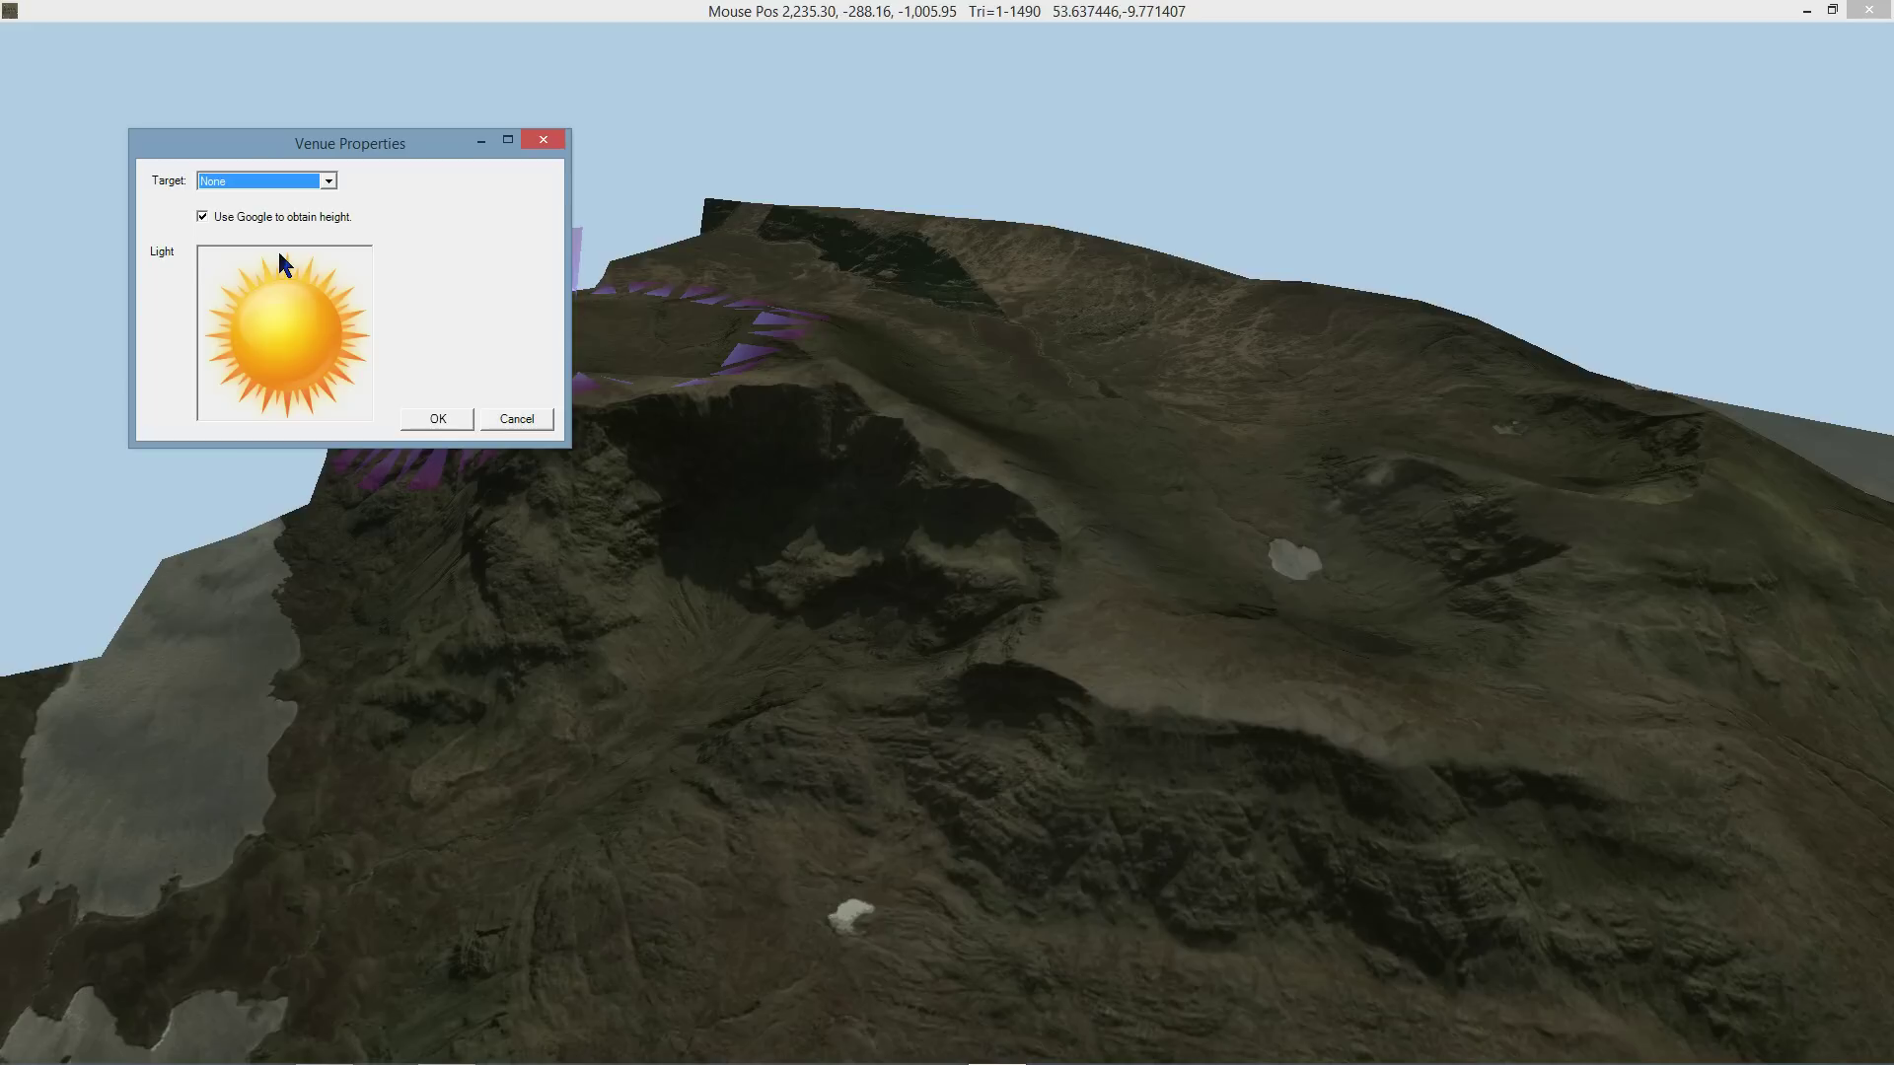
{"action": "left_click", "coordinate": [1357, 584]}
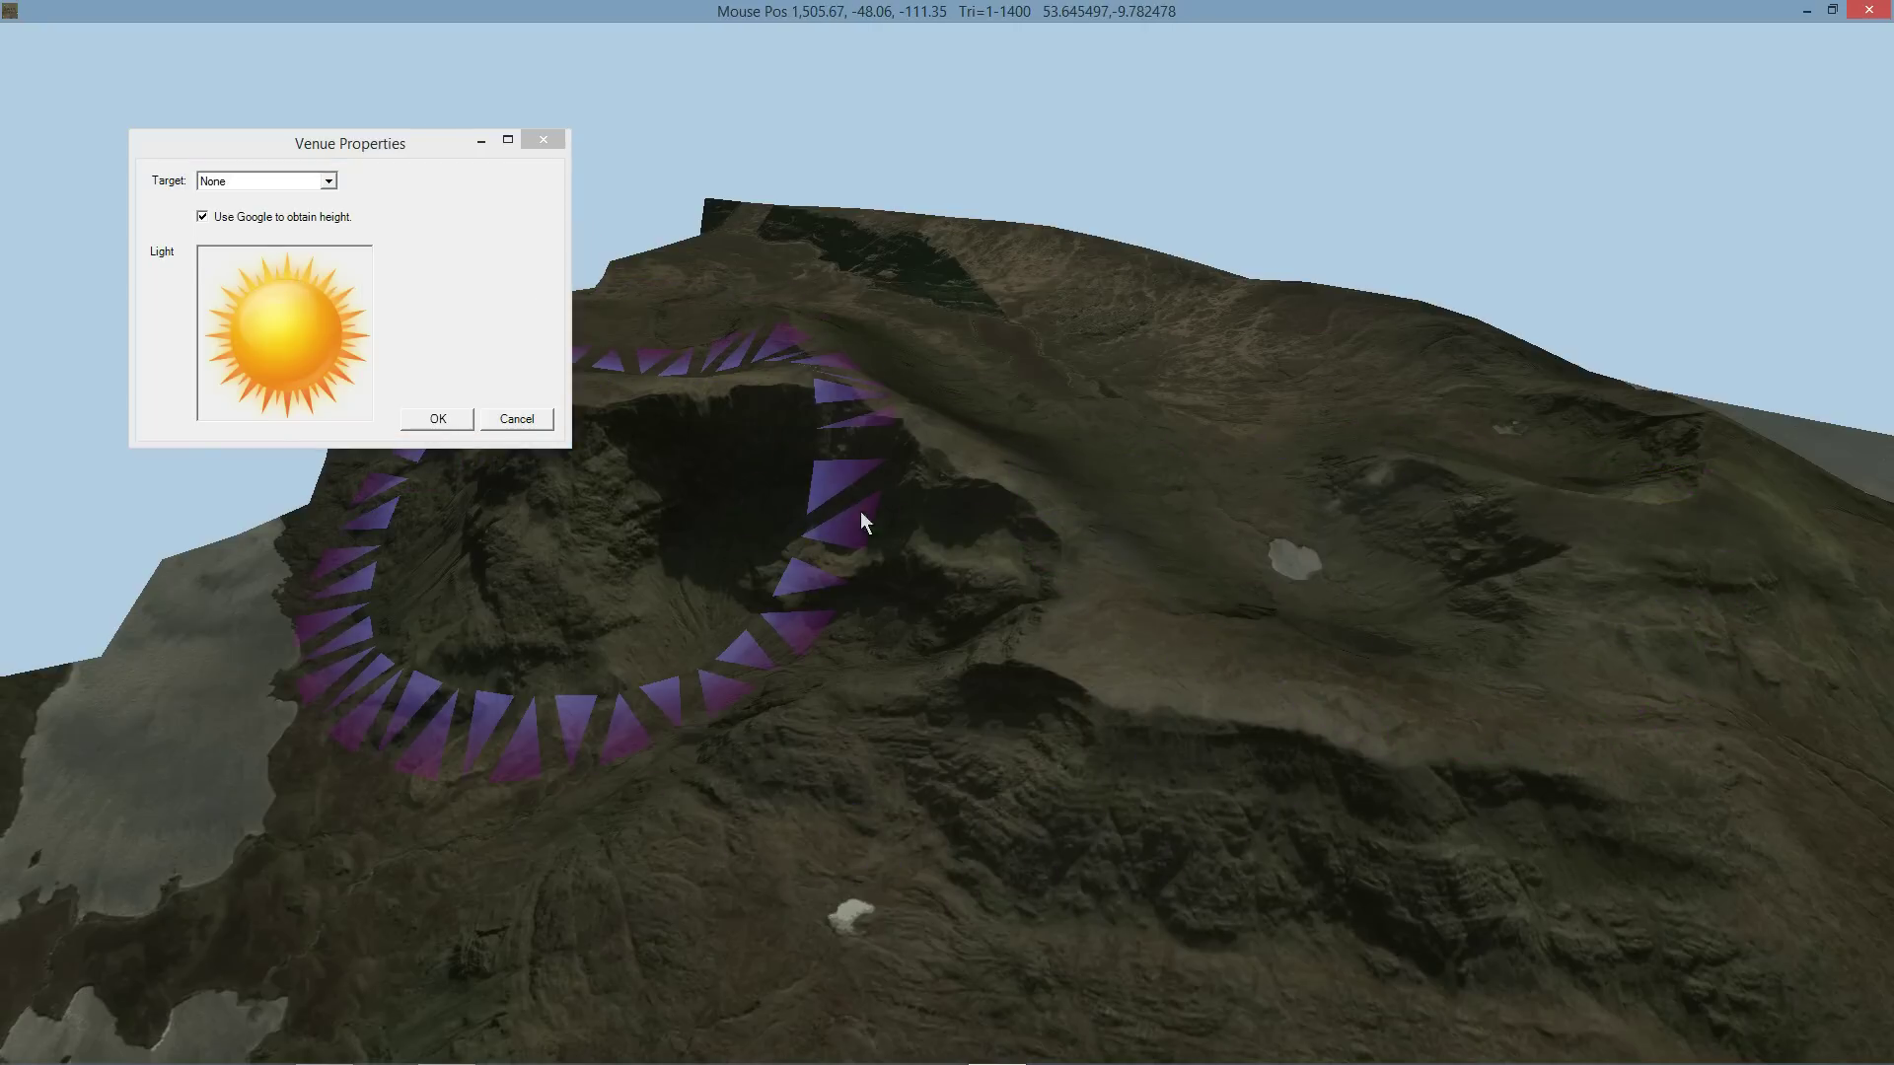
{"action": "left_click", "coordinate": [439, 419]}
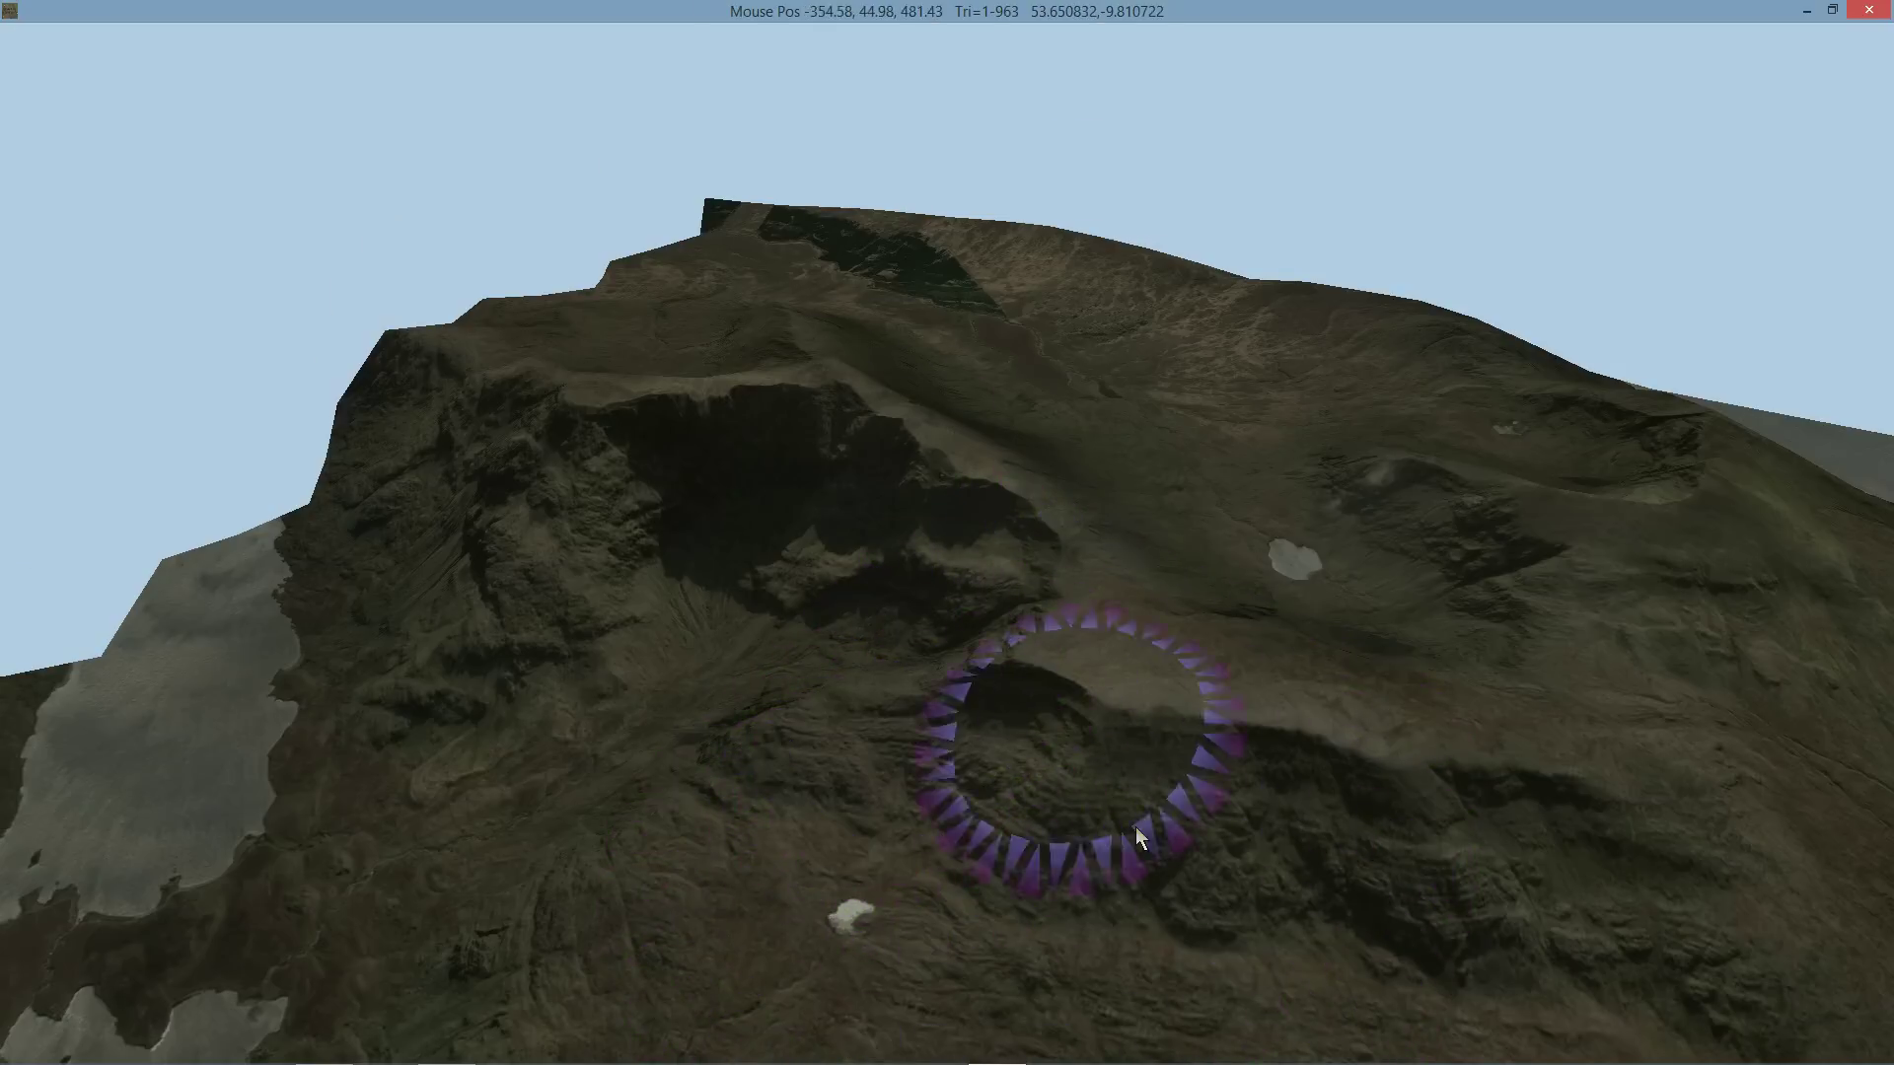
Show the terrain wireframe and subdivide the mesh along the dark slope below the ridge.
{"action": "key", "text": "w"}
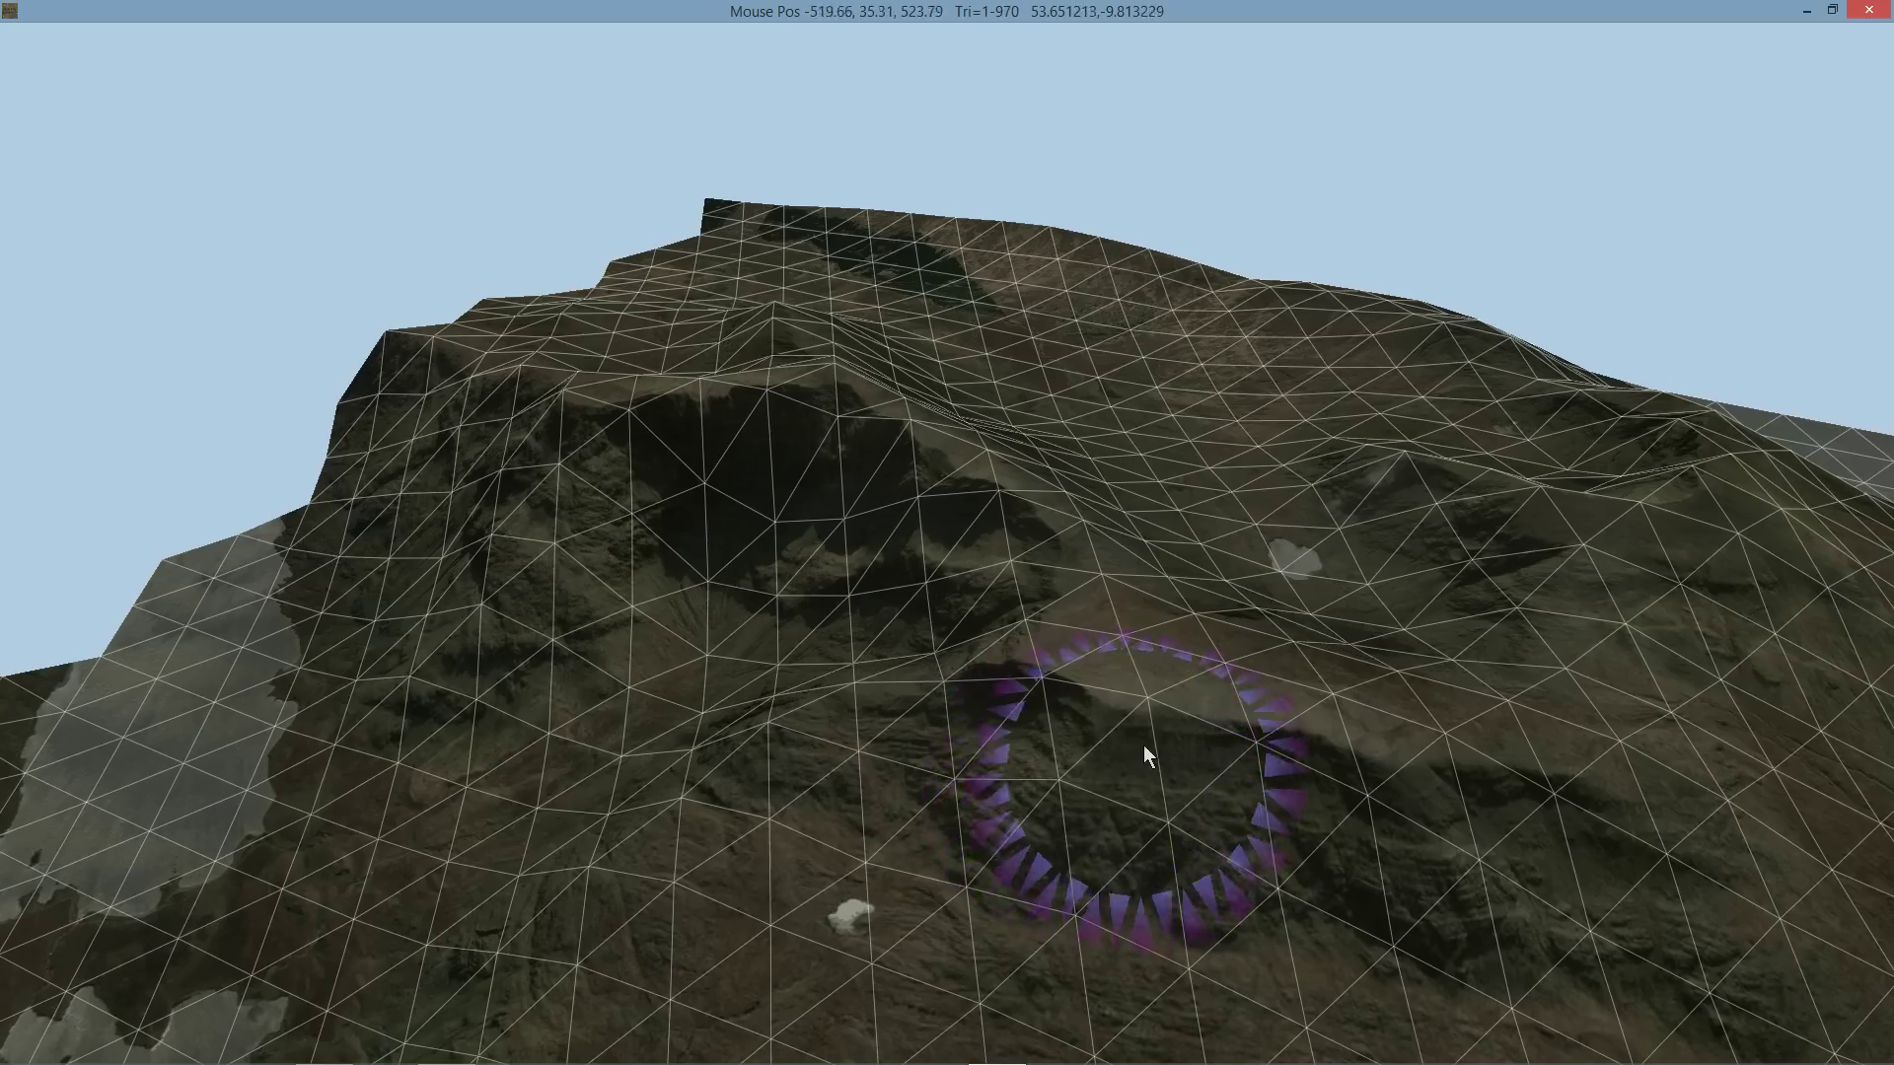
{"action": "middle_click_drag", "start_coordinate": [1105, 732], "coordinate": [1183, 720]}
{"action": "mouse_move", "coordinate": [1187, 716]}
{"action": "left_mouse_down"}
{"action": "mouse_move", "coordinate": [925, 713]}
{"action": "mouse_move", "coordinate": [779, 685]}
{"action": "left_mouse_up"}
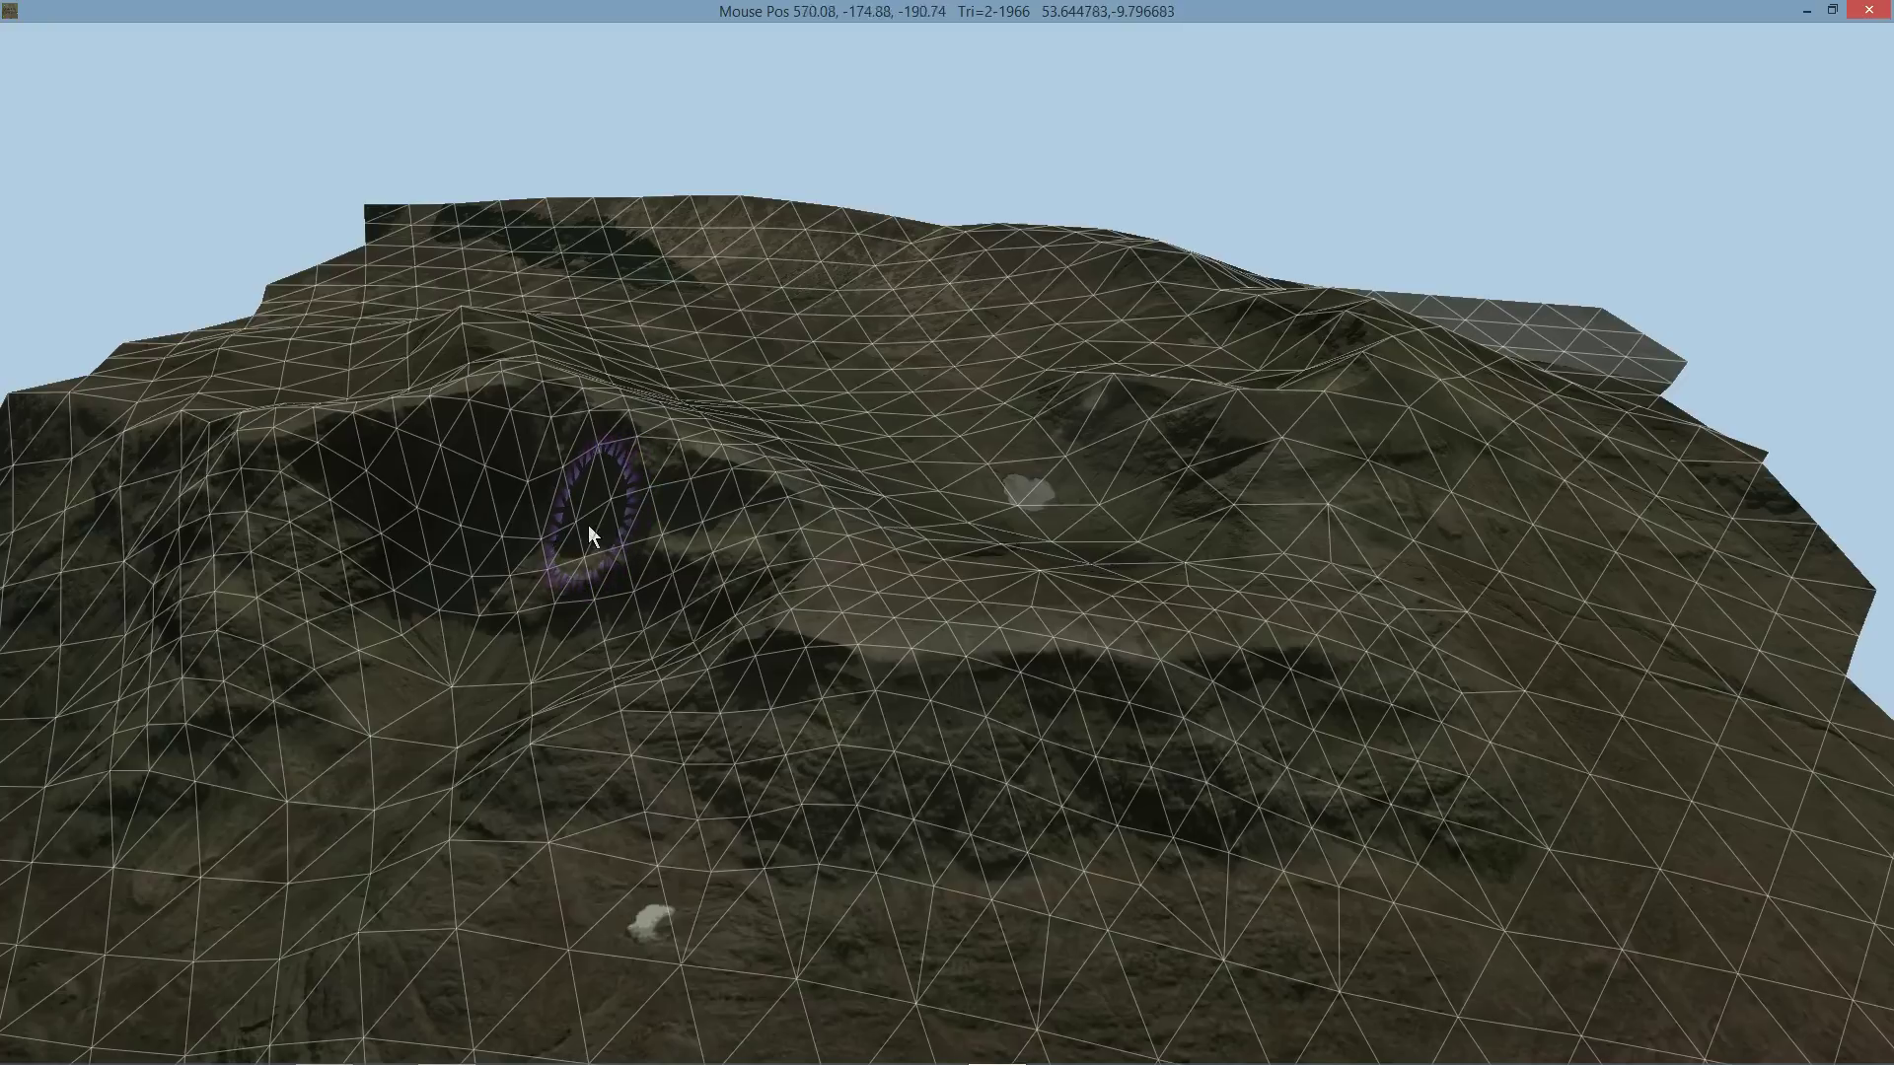
{"action": "mouse_move", "coordinate": [779, 685]}
{"action": "left_mouse_down"}
{"action": "mouse_move", "coordinate": [1207, 724]}
{"action": "mouse_move", "coordinate": [1191, 779]}
{"action": "mouse_move", "coordinate": [836, 808]}
{"action": "mouse_move", "coordinate": [720, 737]}
{"action": "mouse_move", "coordinate": [757, 665]}
{"action": "left_mouse_up"}
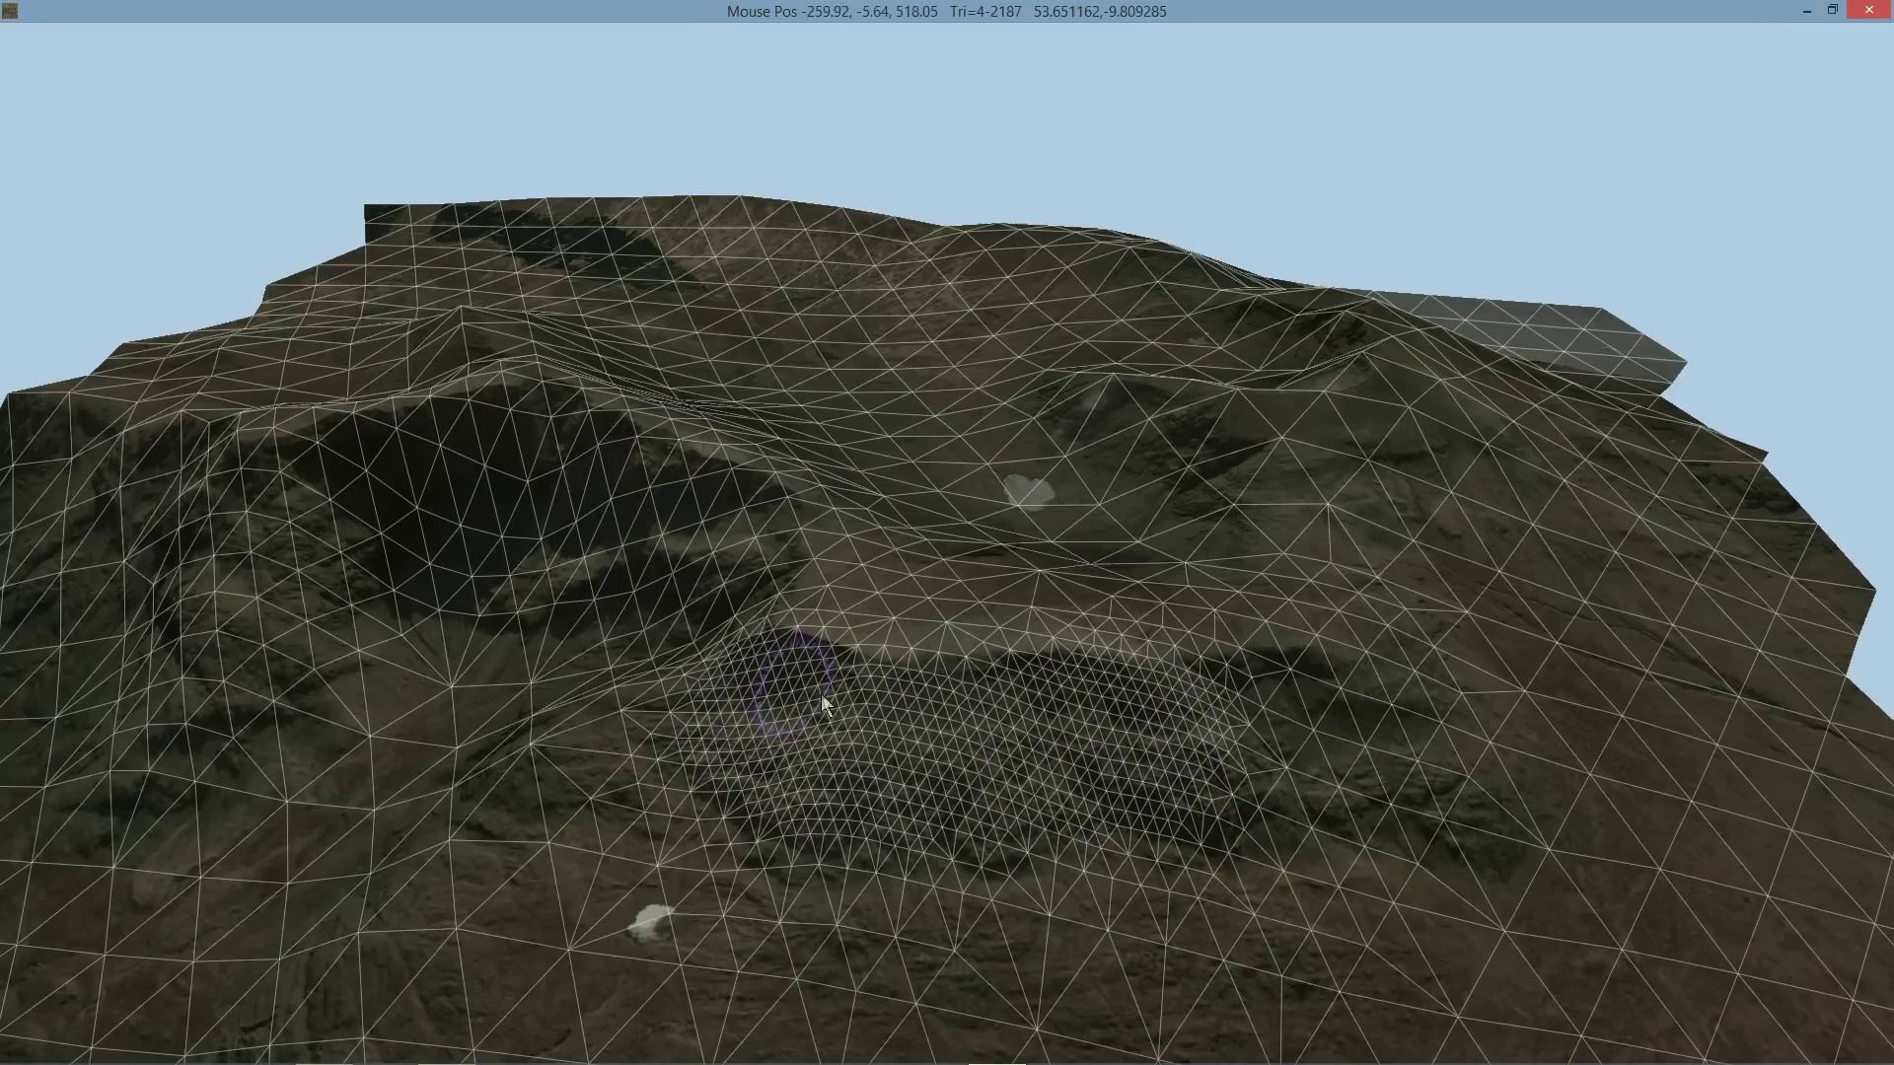
Examine the subdivided ridge from close up and from several angles, and hide the wireframe.
{"action": "scroll", "coordinate": [1098, 746], "scroll_direction": "up", "scroll_amount": 3}
{"action": "middle_click_drag", "start_coordinate": [1076, 724], "coordinate": [654, 580]}
{"action": "right_click_drag", "start_coordinate": [654, 580], "coordinate": [997, 676]}
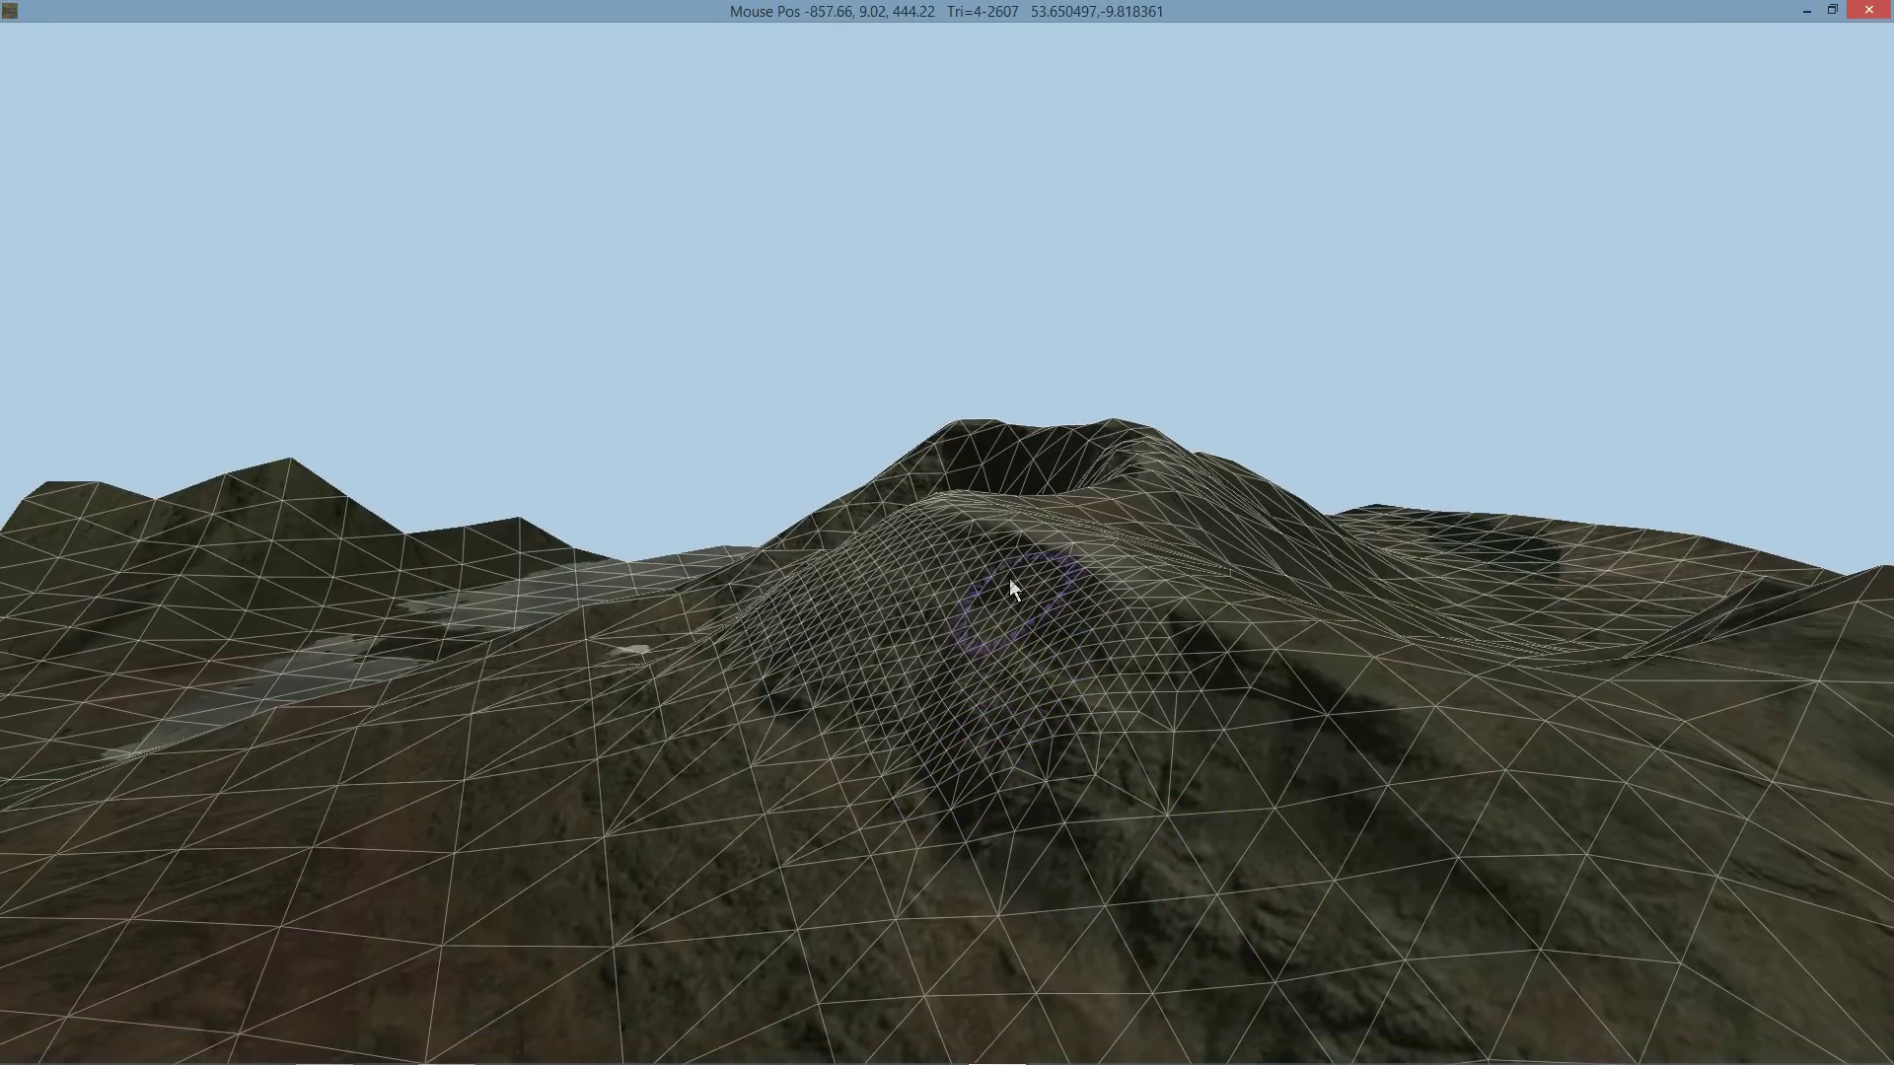
{"action": "middle_click_drag", "start_coordinate": [1006, 565], "coordinate": [1188, 662]}
{"action": "scroll", "coordinate": [1188, 662], "scroll_direction": "down", "scroll_amount": 3}
{"action": "mouse_move", "coordinate": [989, 592]}
{"action": "middle_mouse_down"}
{"action": "mouse_move", "coordinate": [1052, 650]}
{"action": "mouse_move", "coordinate": [1038, 641]}
{"action": "middle_mouse_up"}
{"action": "key", "text": "t"}
{"action": "key", "text": "t"}
{"action": "middle_click_drag", "start_coordinate": [1115, 724], "coordinate": [1087, 719]}
Turn off the use of Google to obtain height in the venue properties and apply it.
{"action": "mouse_move", "coordinate": [194, 85]}
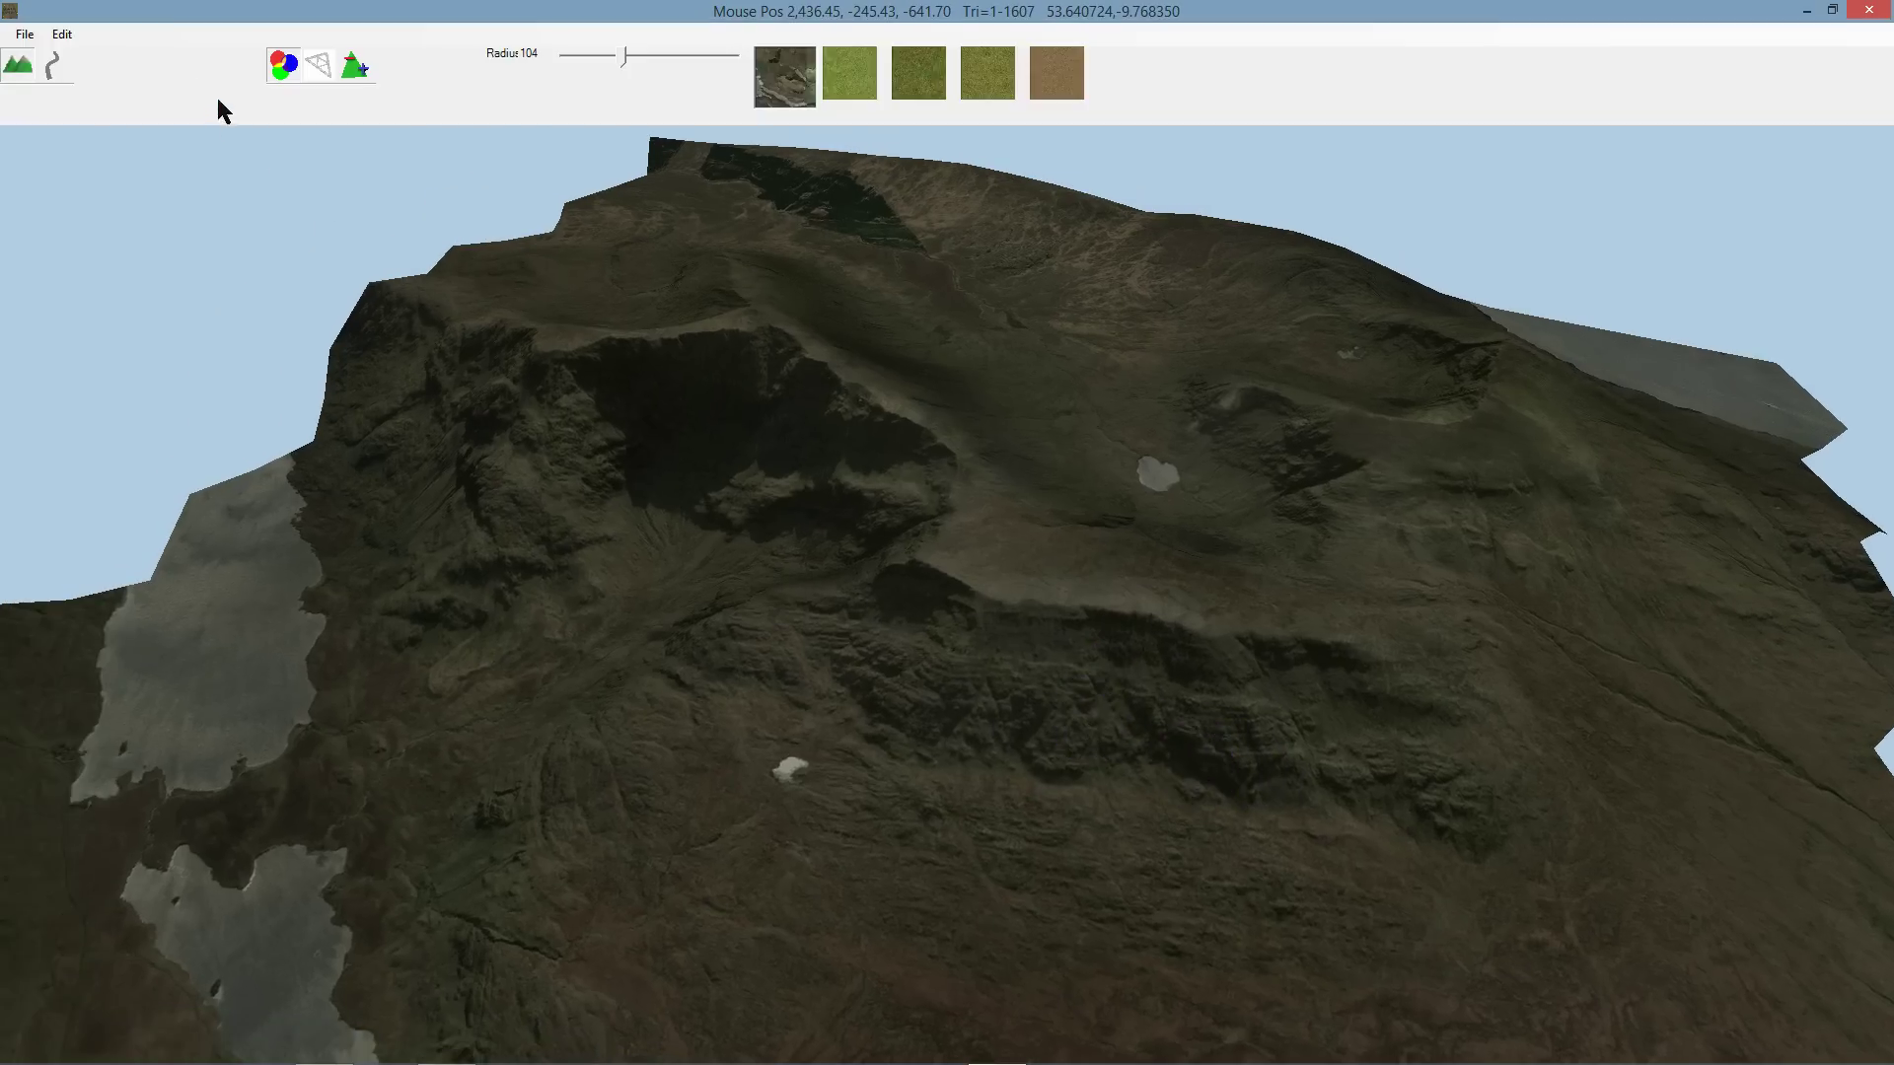
{"action": "left_click", "coordinate": [69, 36]}
{"action": "left_click", "coordinate": [94, 77]}
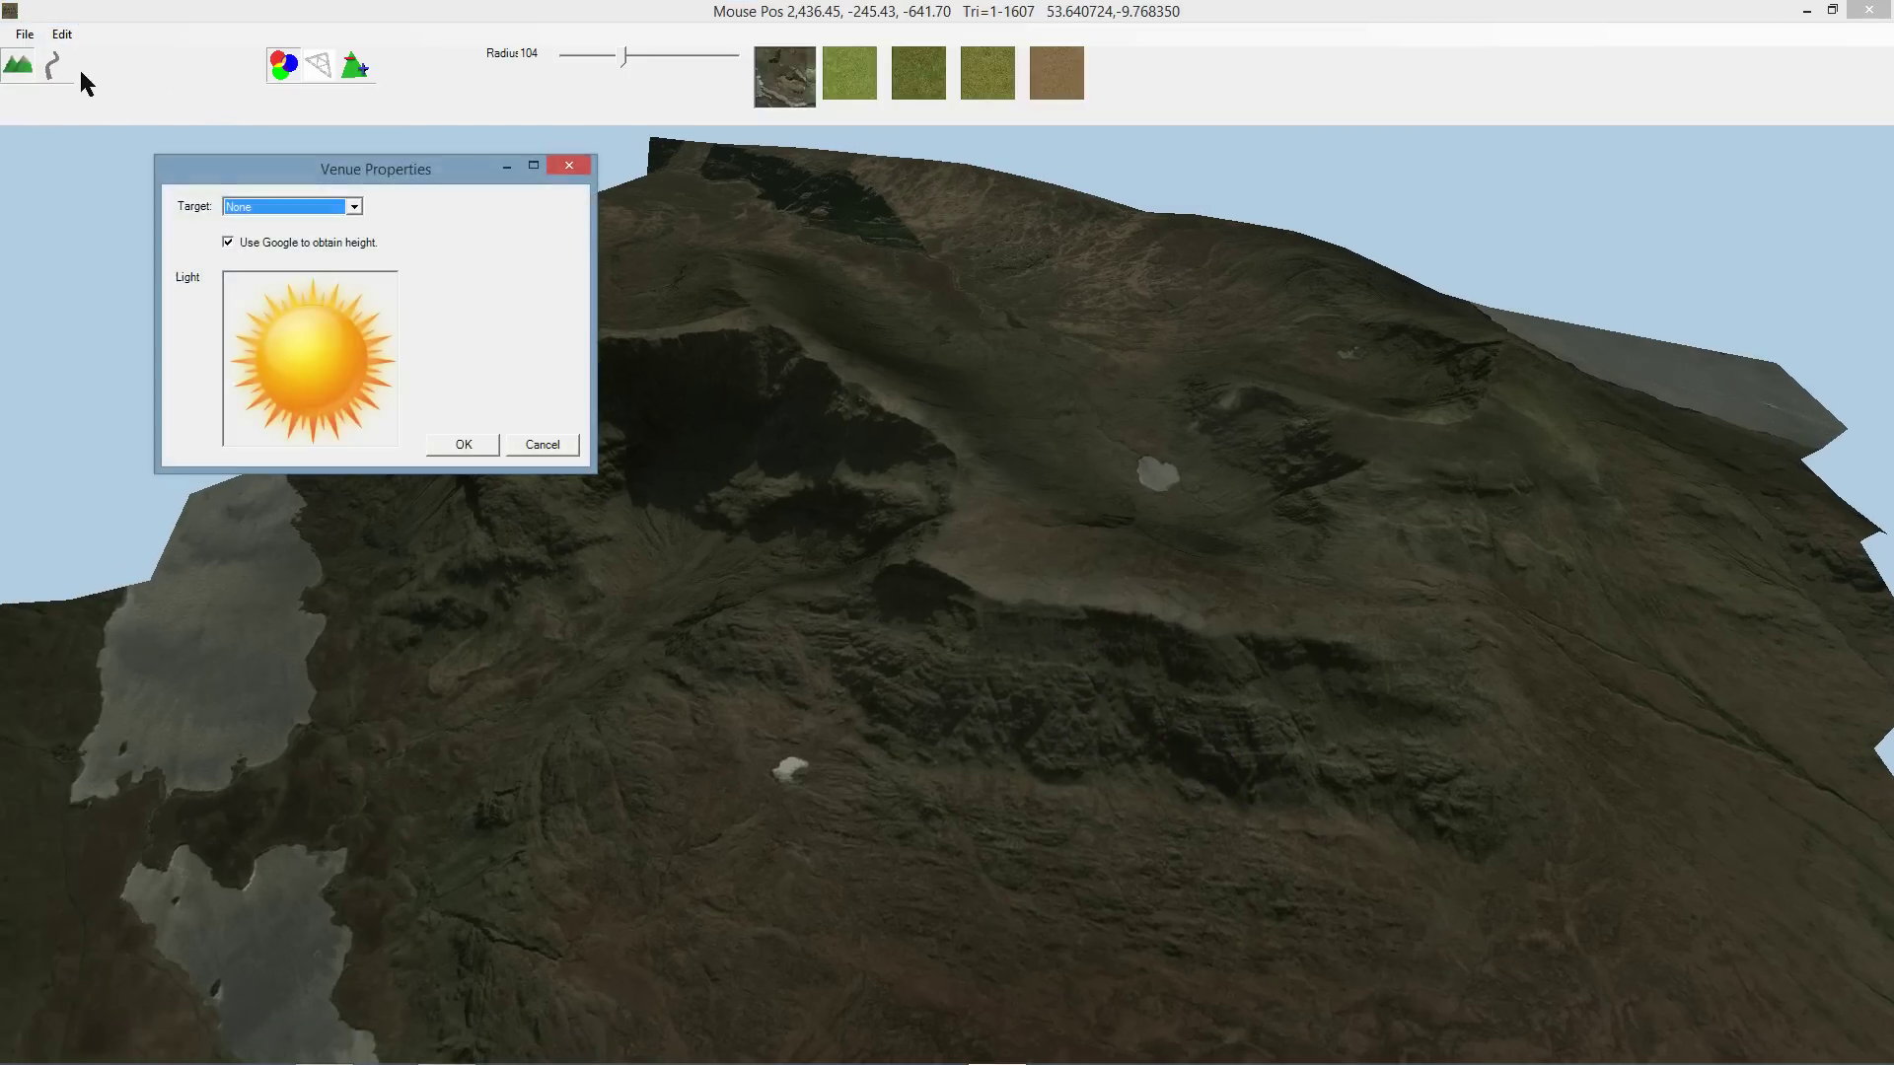
{"action": "left_click", "coordinate": [242, 243]}
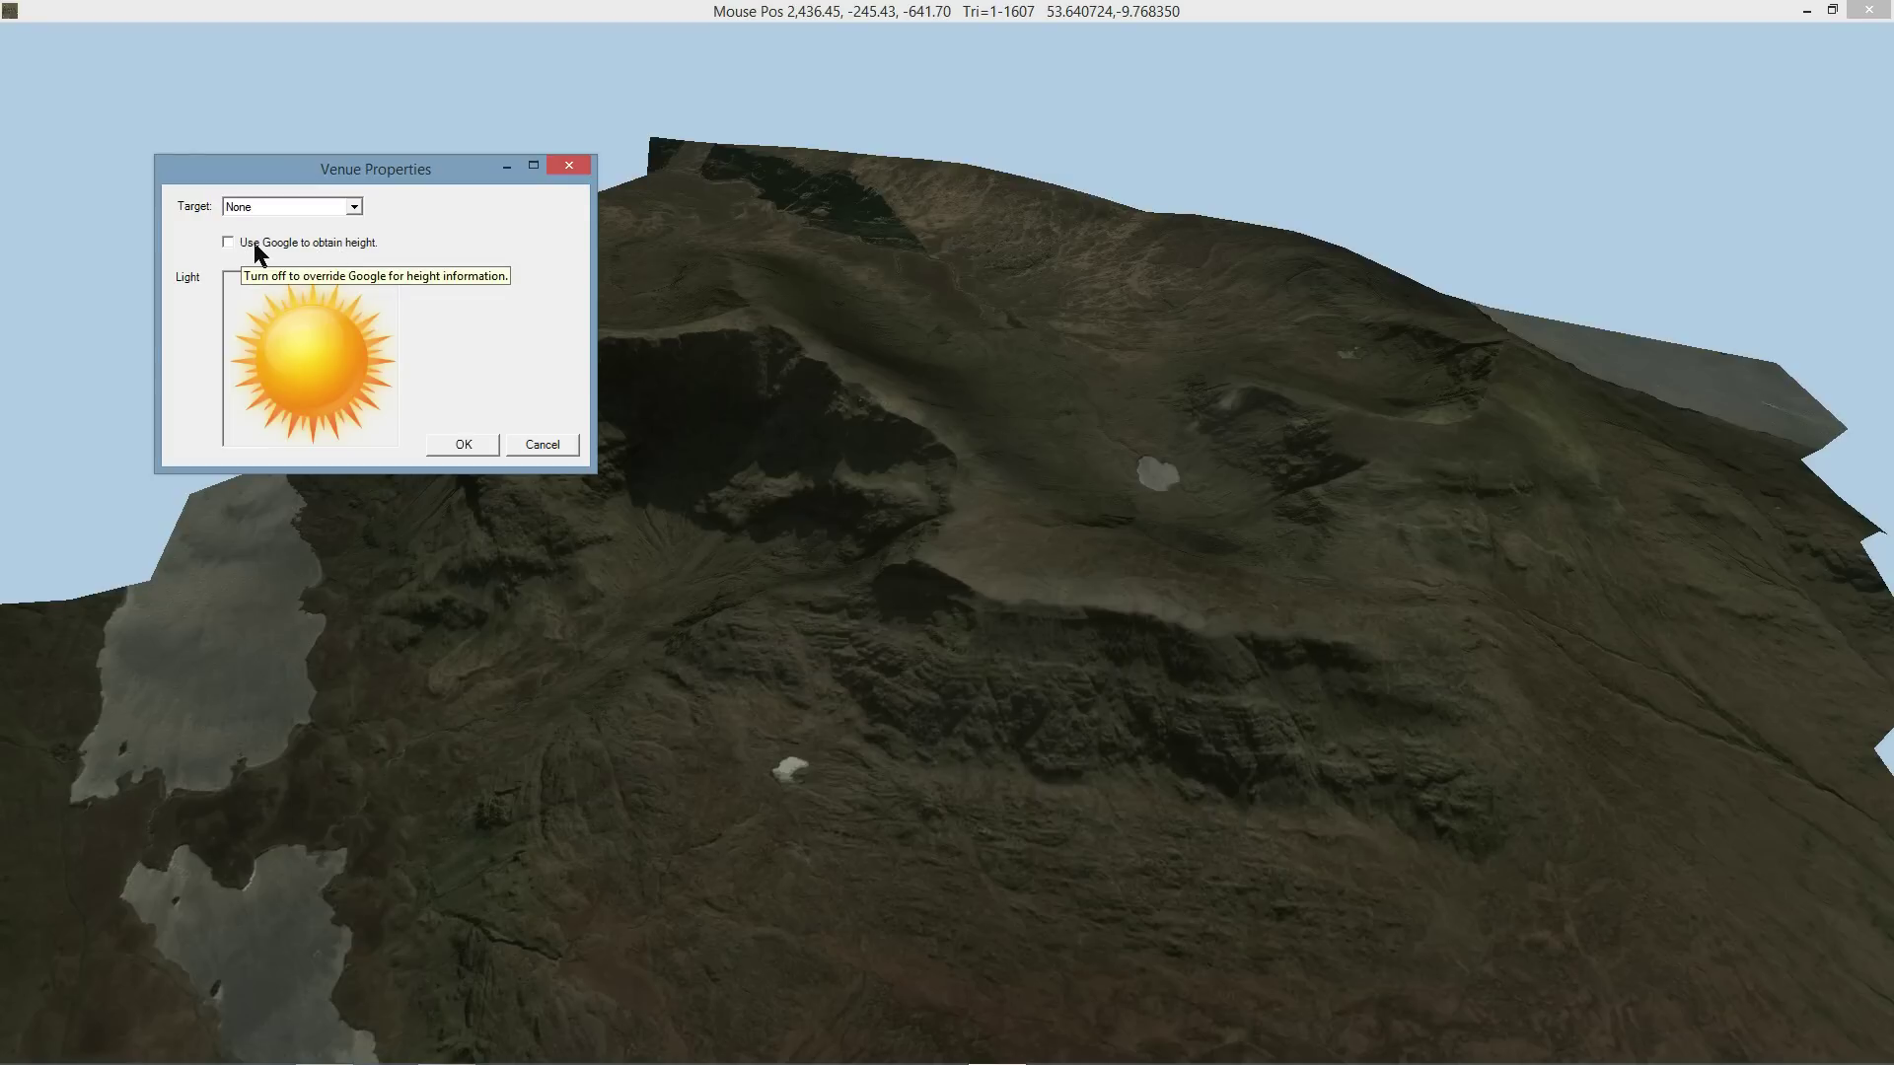
{"action": "left_click", "coordinate": [463, 444]}
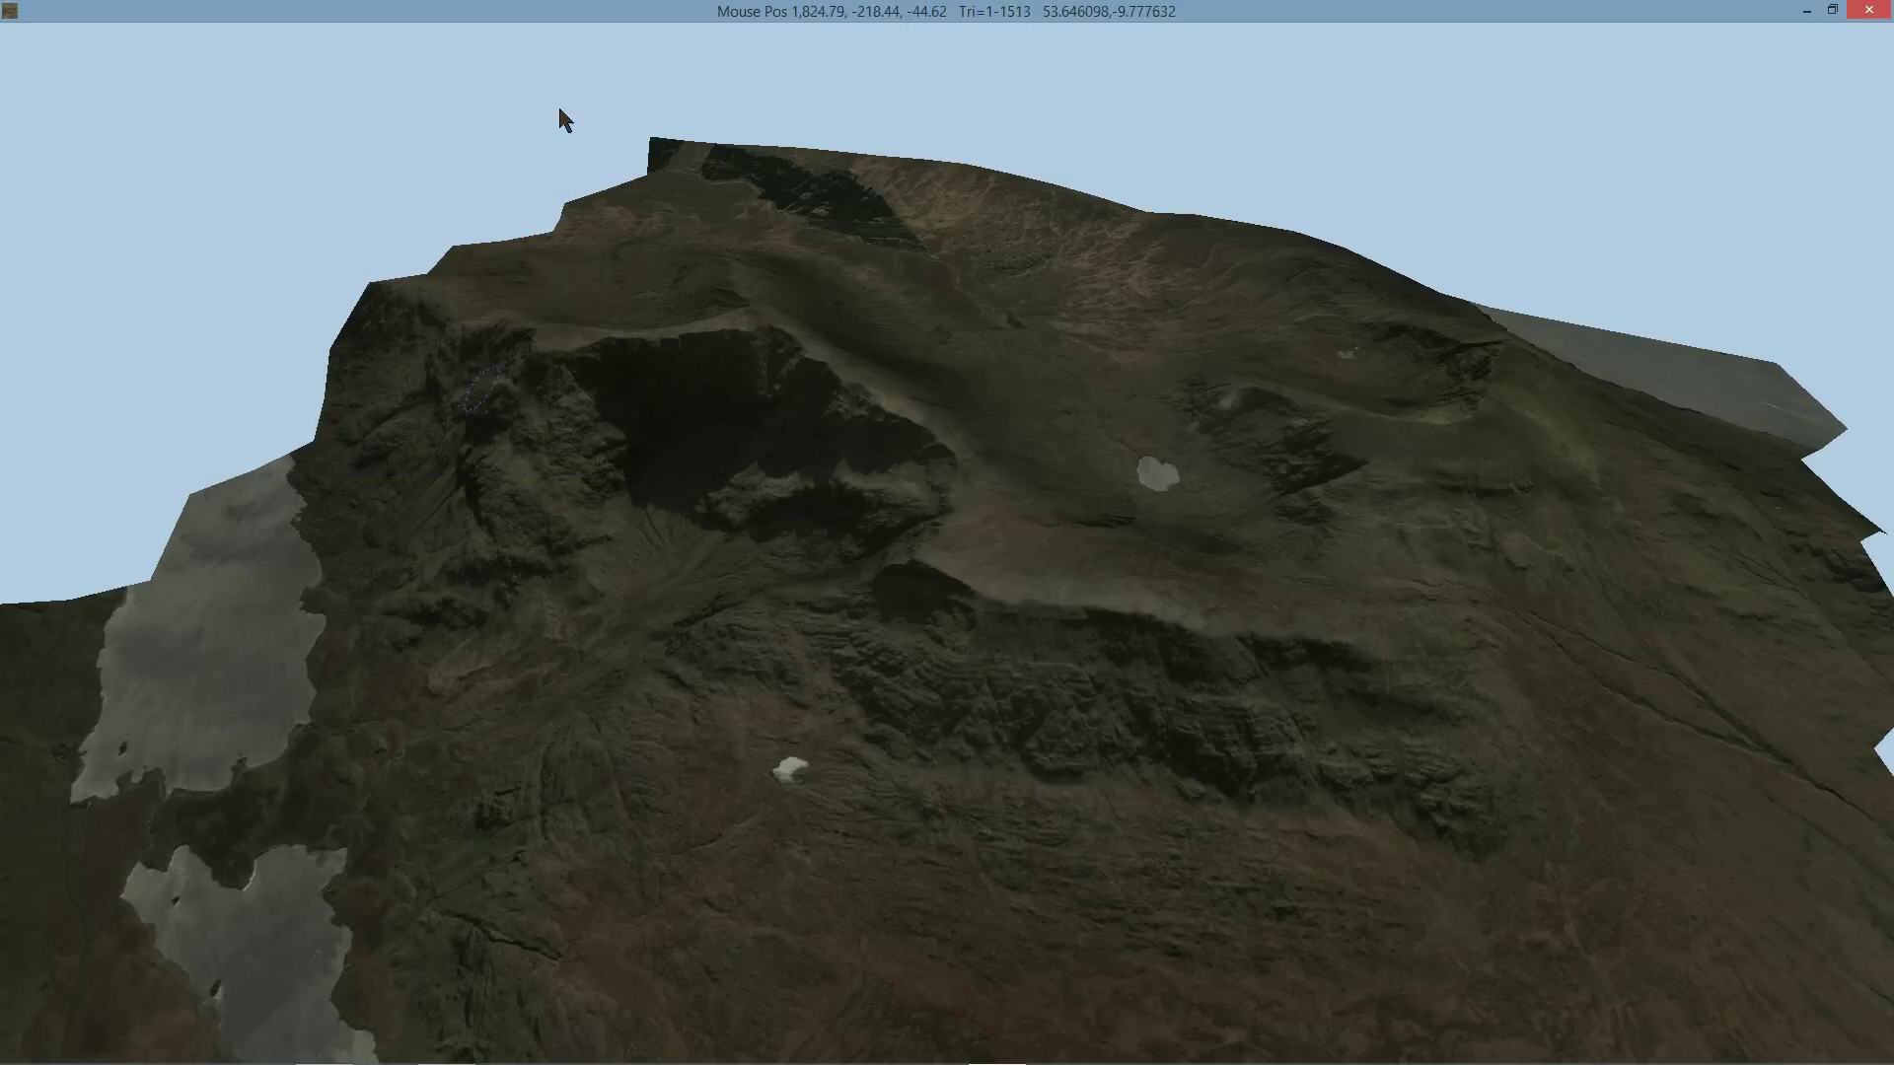
Raise a narrow mound on the terrain at the foot of the dark slope below the ridge.
{"action": "mouse_move", "coordinate": [674, 57]}
{"action": "left_click", "coordinate": [288, 69]}
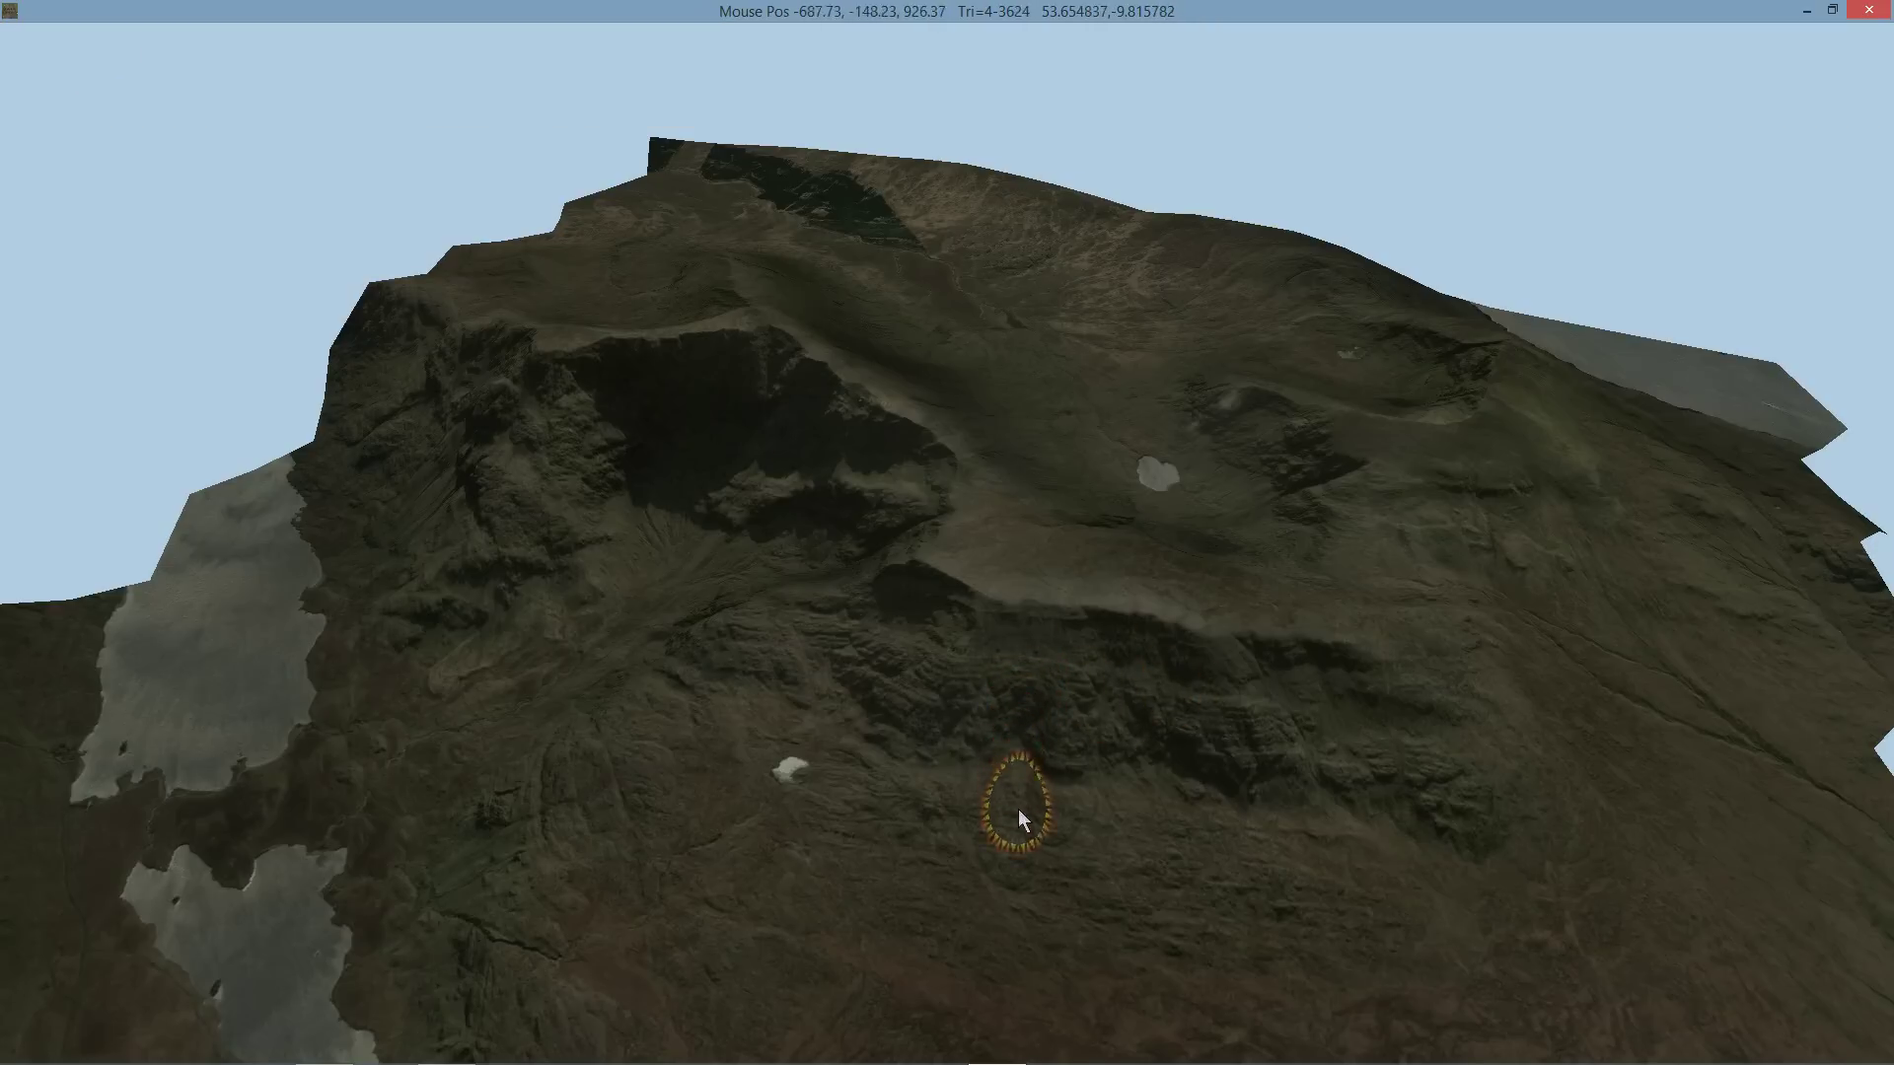
{"action": "mouse_move", "coordinate": [921, 837]}
{"action": "middle_mouse_down"}
{"action": "mouse_move", "coordinate": [653, 643]}
{"action": "mouse_move", "coordinate": [884, 633]}
{"action": "mouse_move", "coordinate": [892, 666]}
{"action": "middle_mouse_up"}
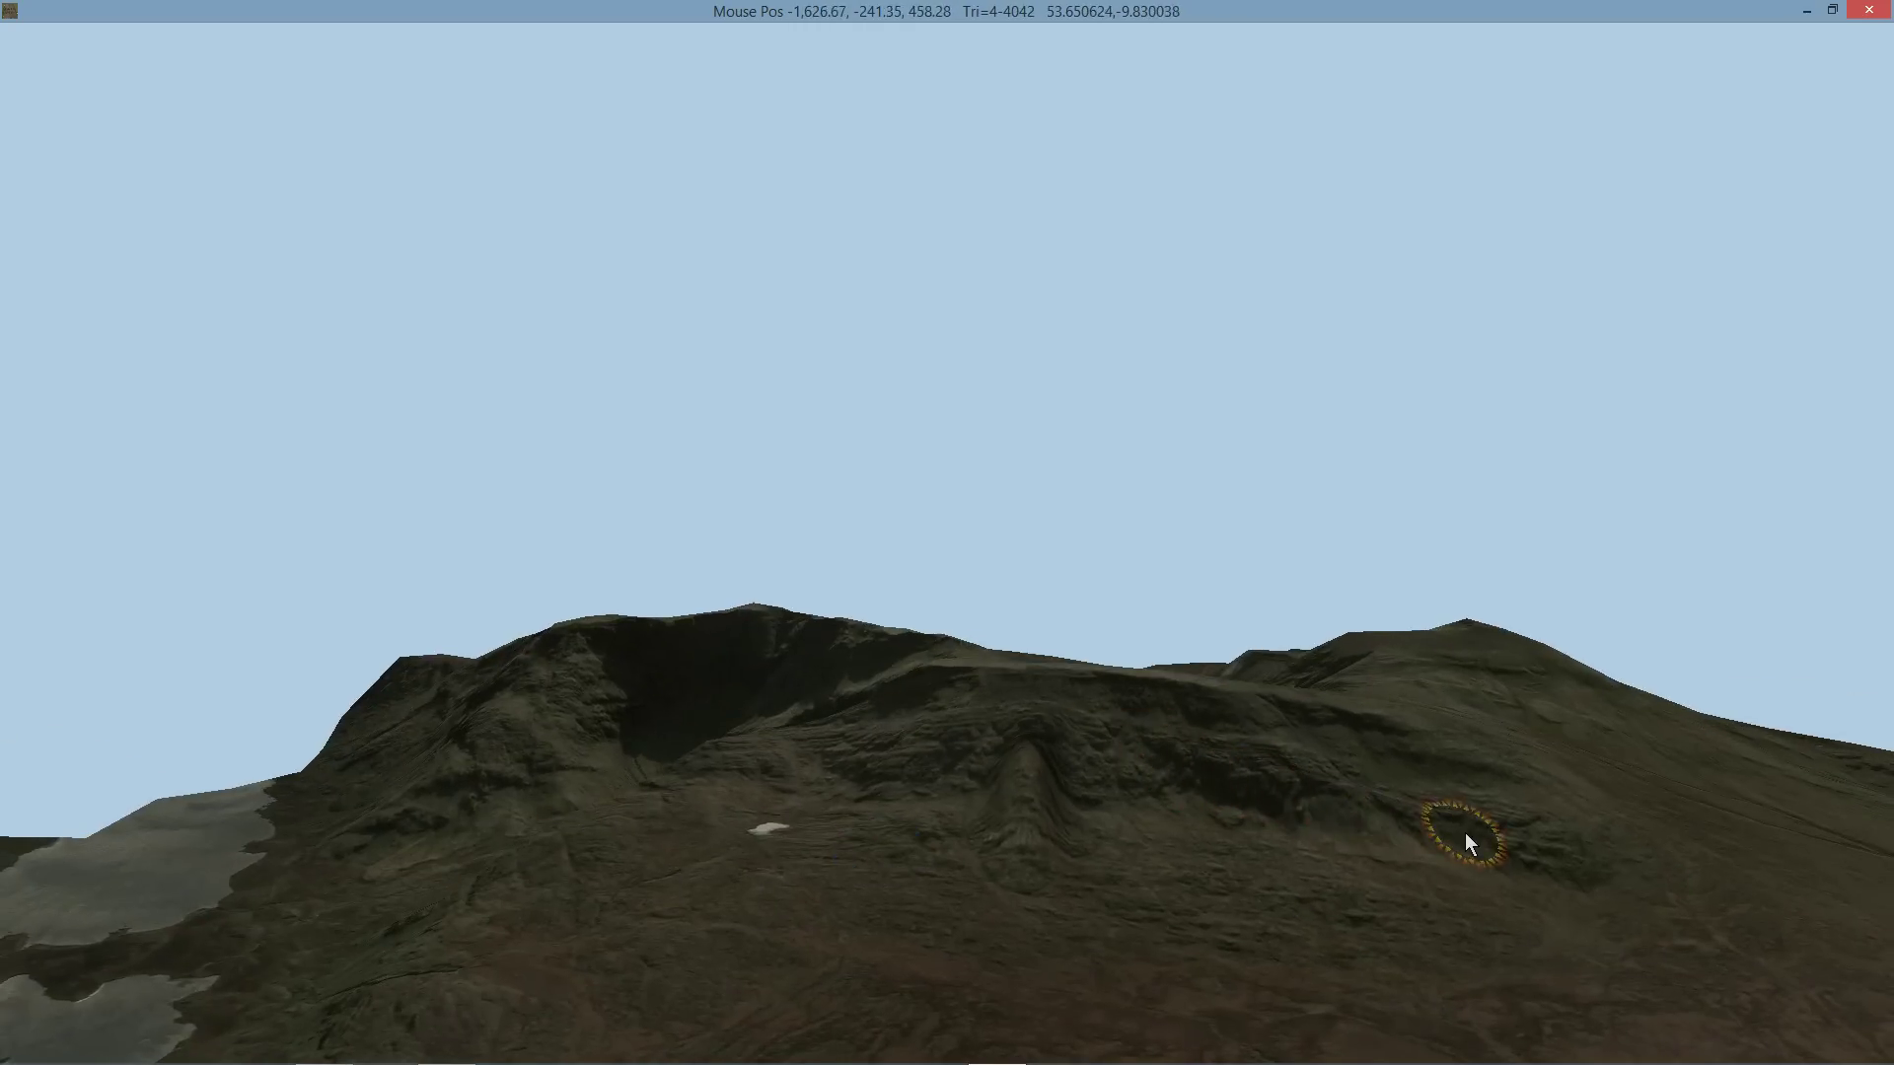
{"action": "middle_click_drag", "start_coordinate": [1465, 833], "coordinate": [888, 651]}
{"action": "scroll", "coordinate": [1255, 827], "scroll_direction": "up", "scroll_amount": 3}
{"action": "scroll", "coordinate": [1255, 827], "scroll_direction": "up", "scroll_amount": 1}
Turn the use of Google to obtain height back on in the venue properties and apply it.
{"action": "left_click", "coordinate": [59, 34]}
{"action": "left_click", "coordinate": [74, 77]}
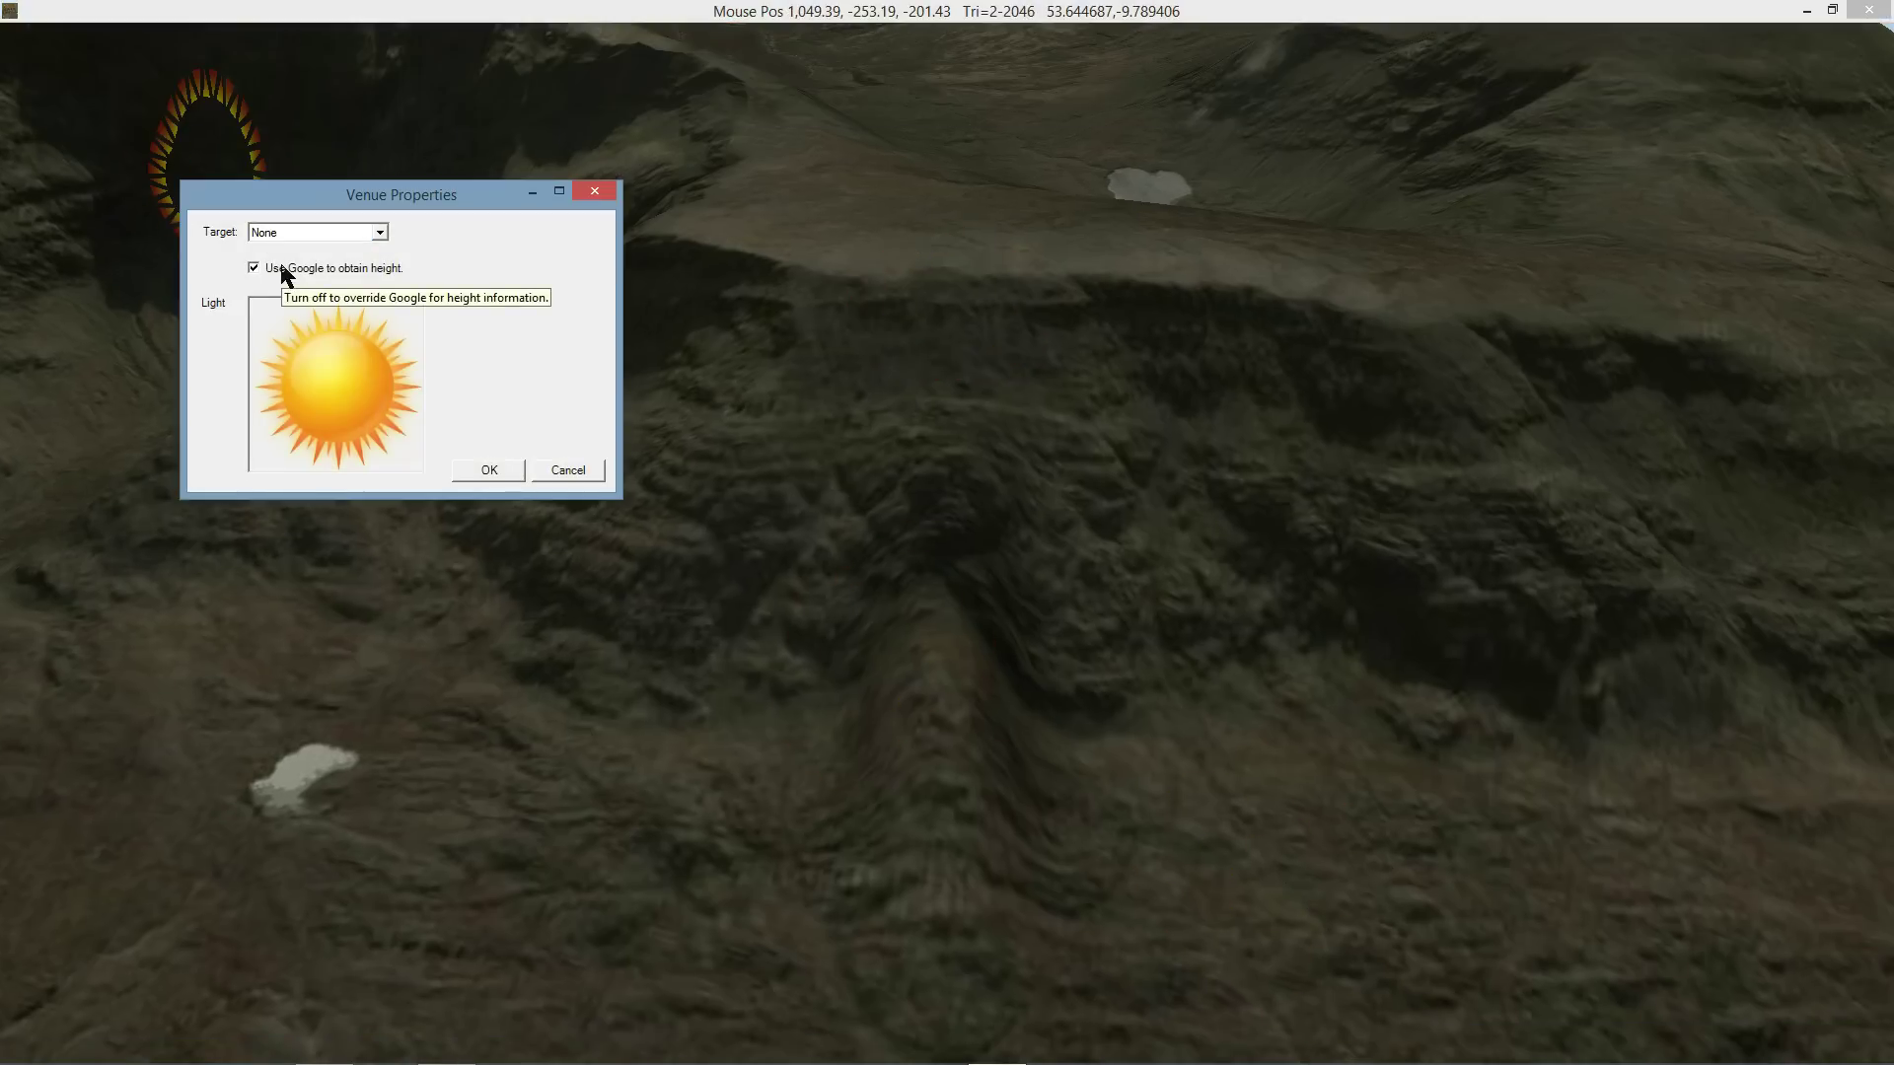
{"action": "left_click", "coordinate": [491, 474]}
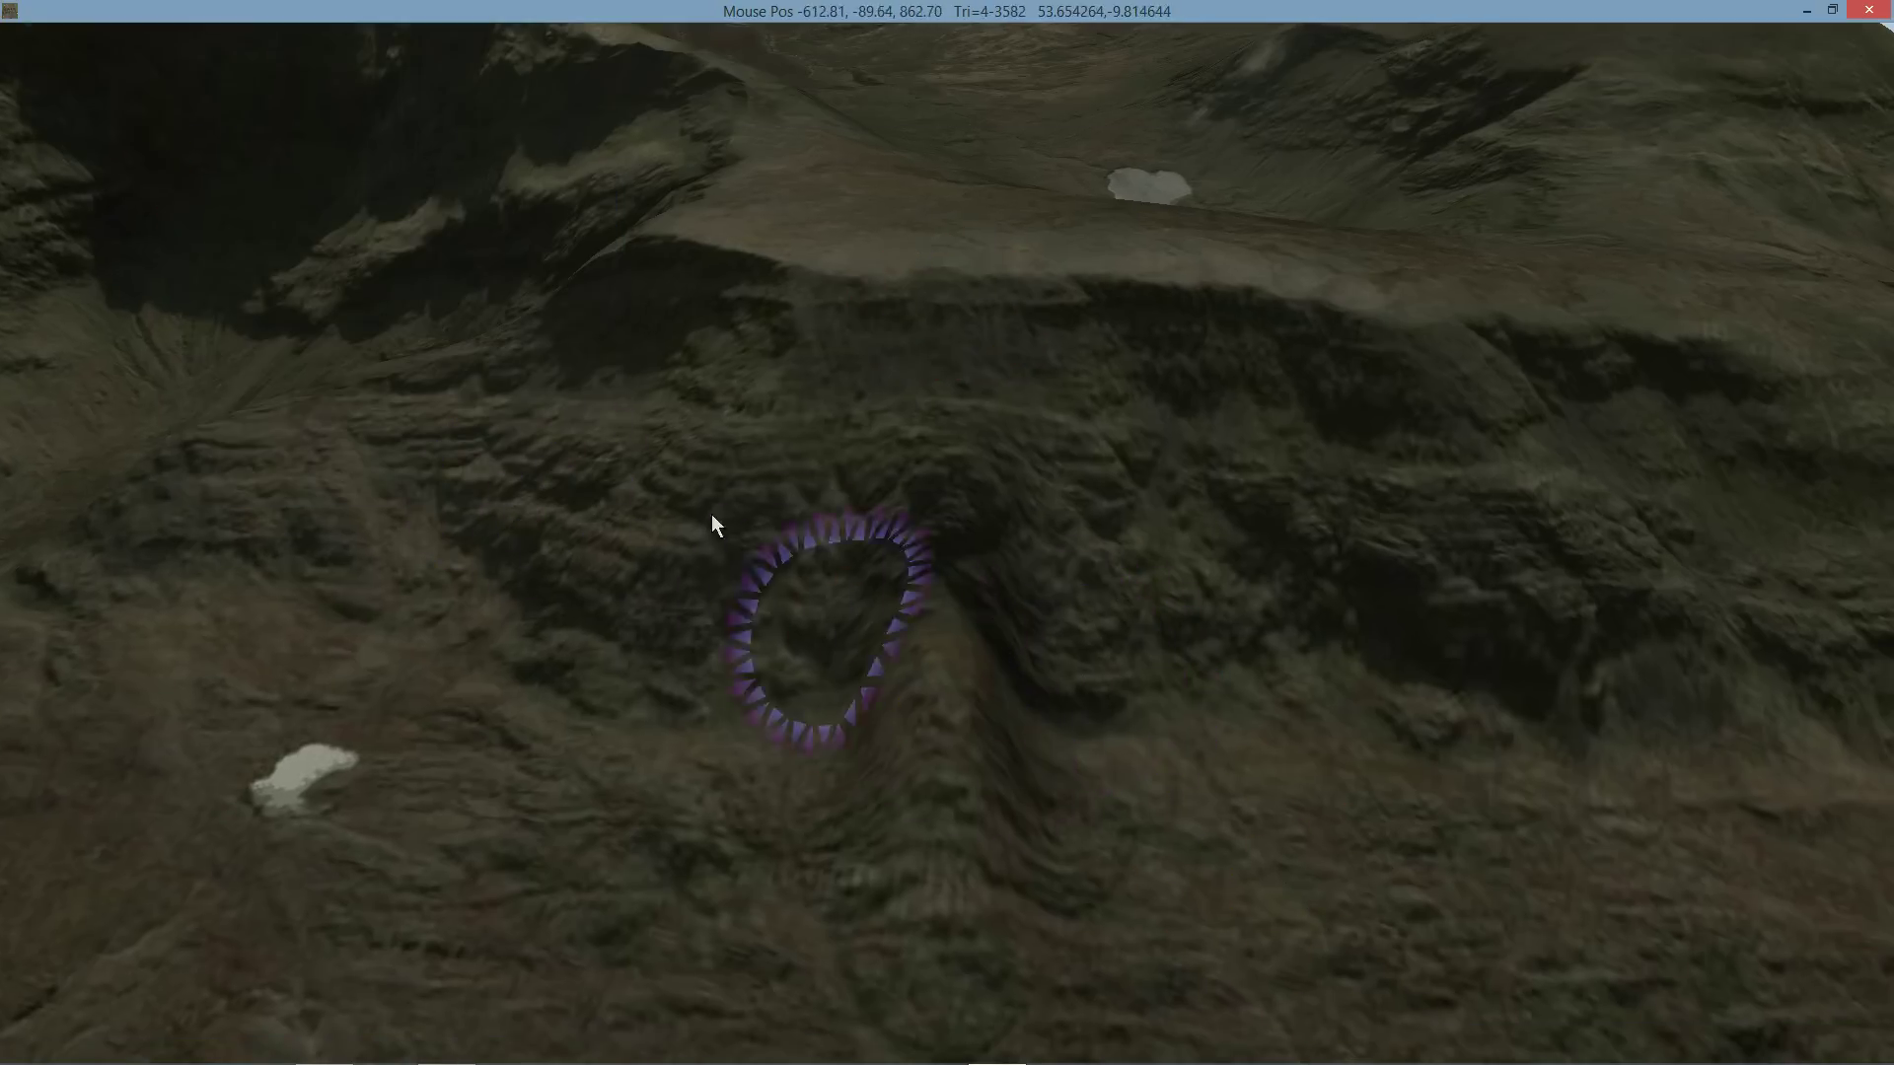
Examine the raised mound and the surrounding slope from several distances and angles.
{"action": "mouse_move", "coordinate": [458, 49]}
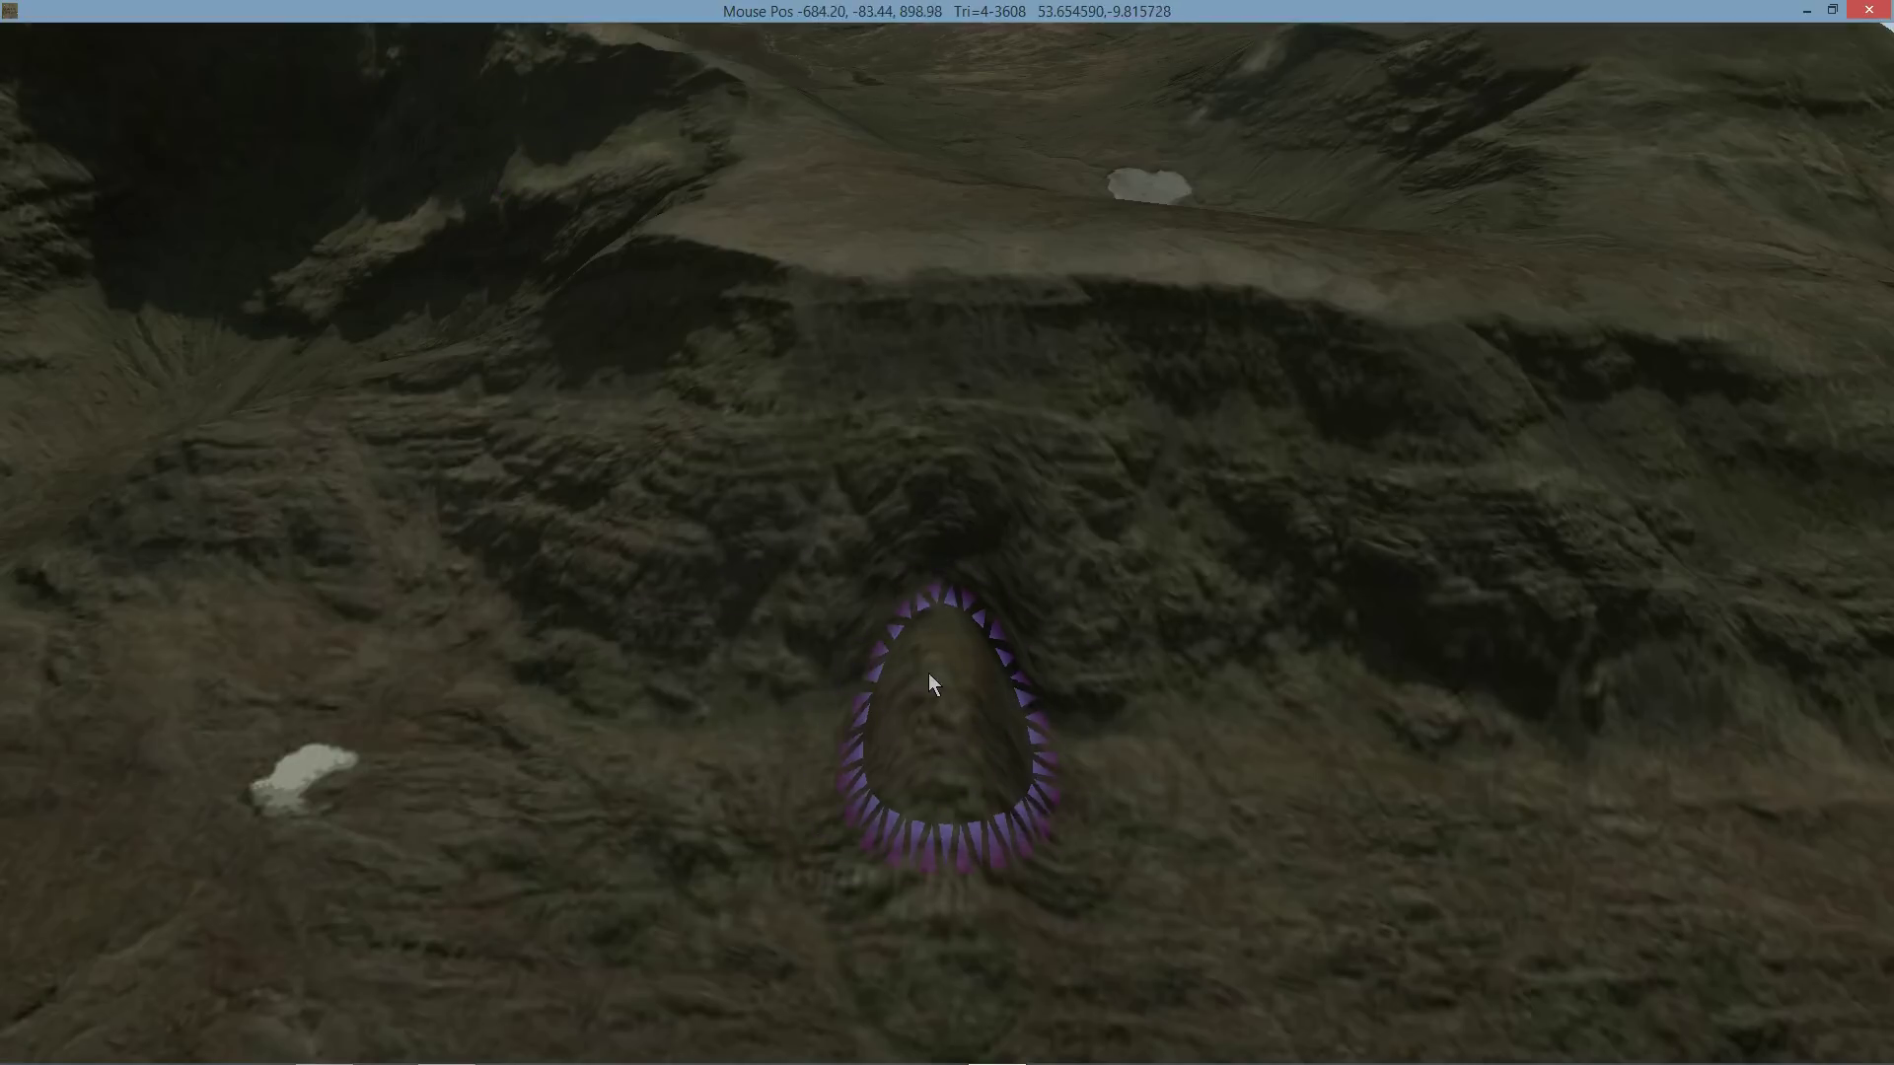
{"action": "mouse_move", "coordinate": [296, 67]}
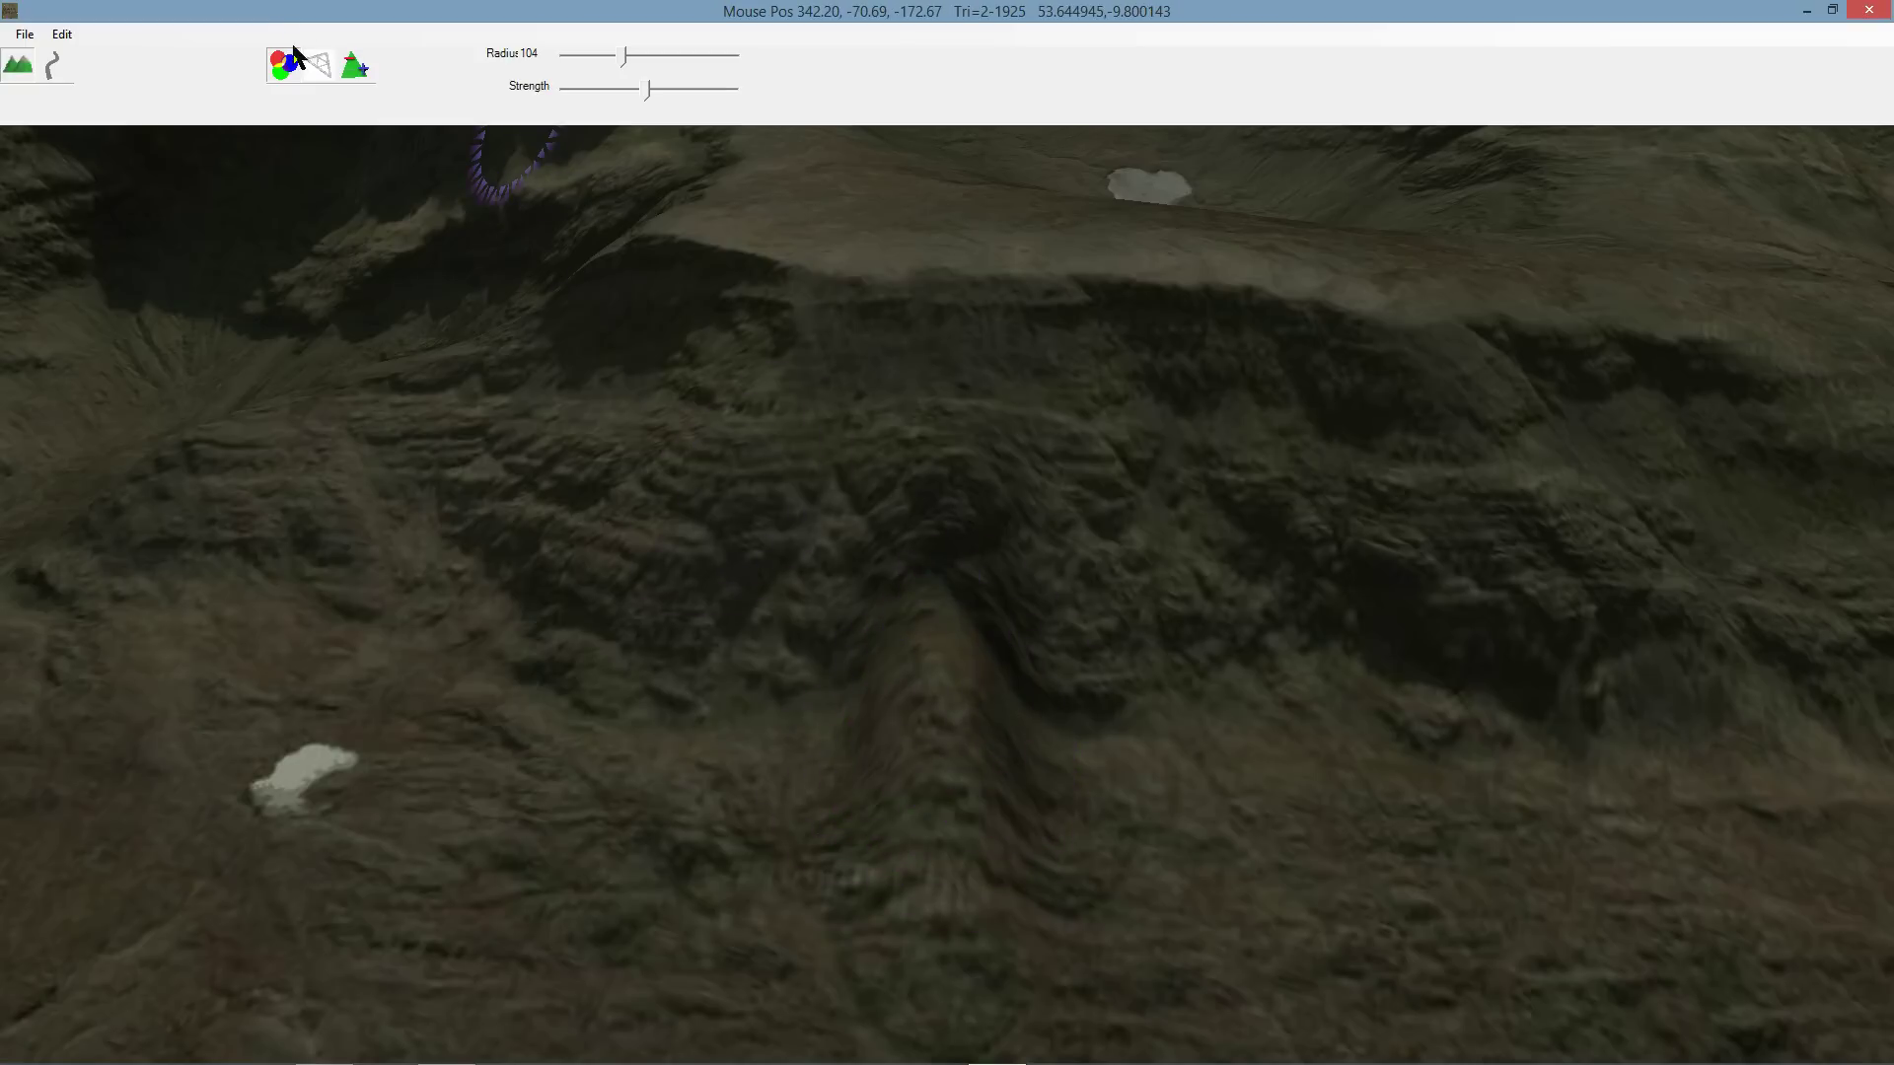
{"action": "left_click", "coordinate": [61, 33]}
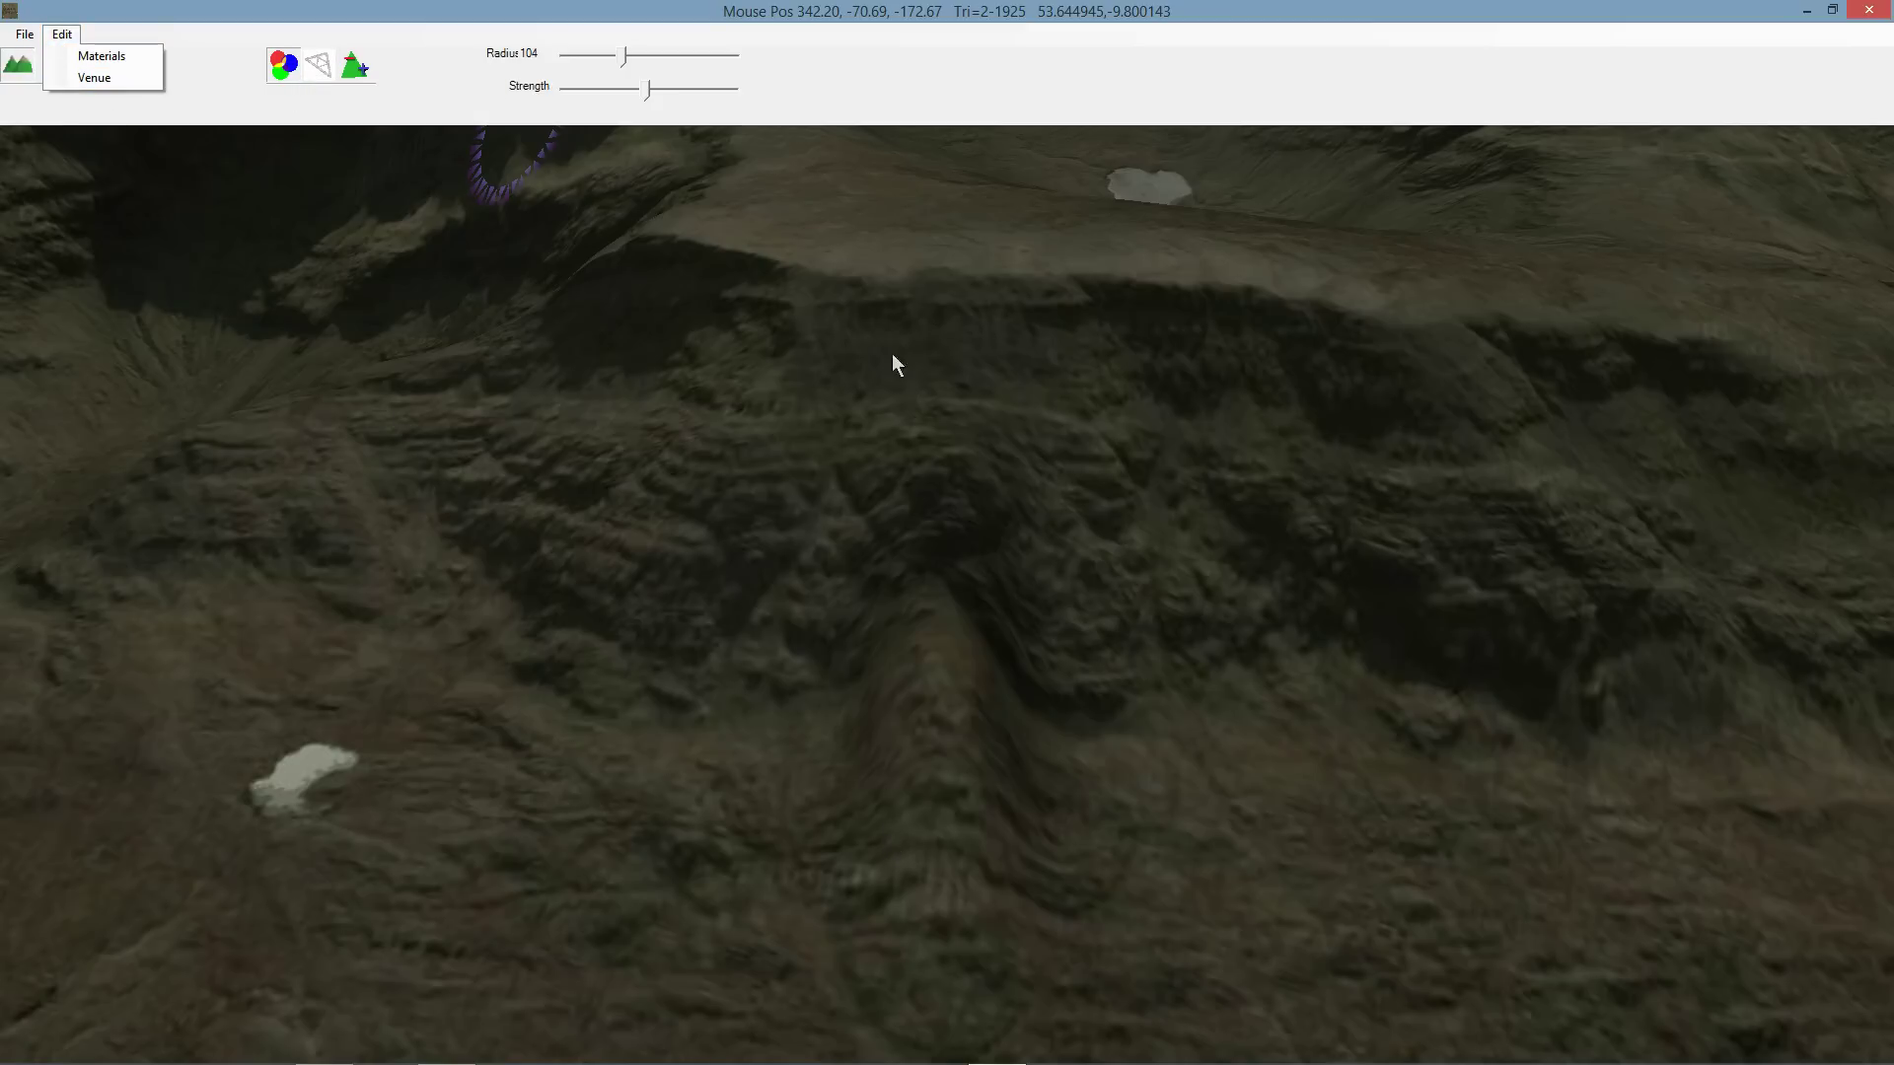
{"action": "left_click", "coordinate": [973, 23]}
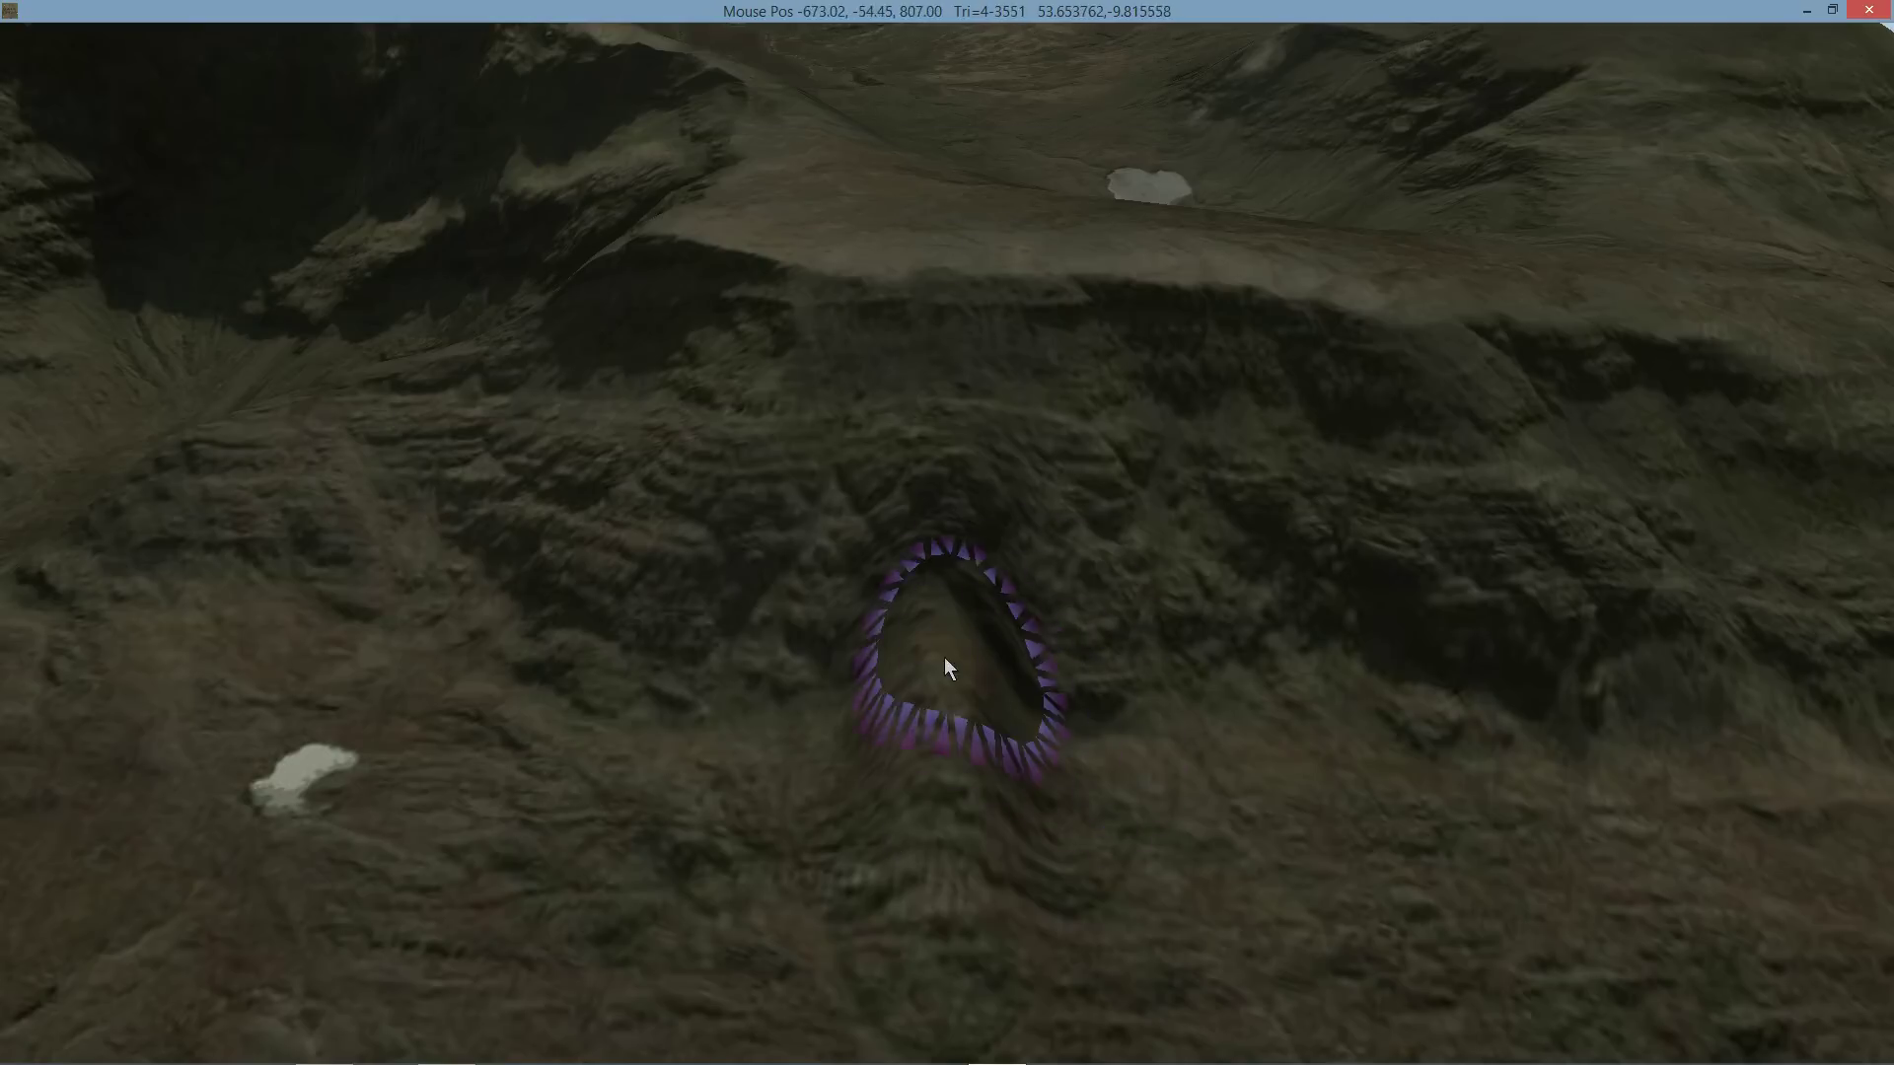
{"action": "mouse_move", "coordinate": [1061, 604]}
{"action": "middle_mouse_down"}
{"action": "mouse_move", "coordinate": [661, 478]}
{"action": "mouse_move", "coordinate": [697, 469]}
{"action": "mouse_move", "coordinate": [991, 588]}
{"action": "middle_mouse_up"}
{"action": "scroll", "coordinate": [994, 595], "scroll_direction": "down", "scroll_amount": 3}
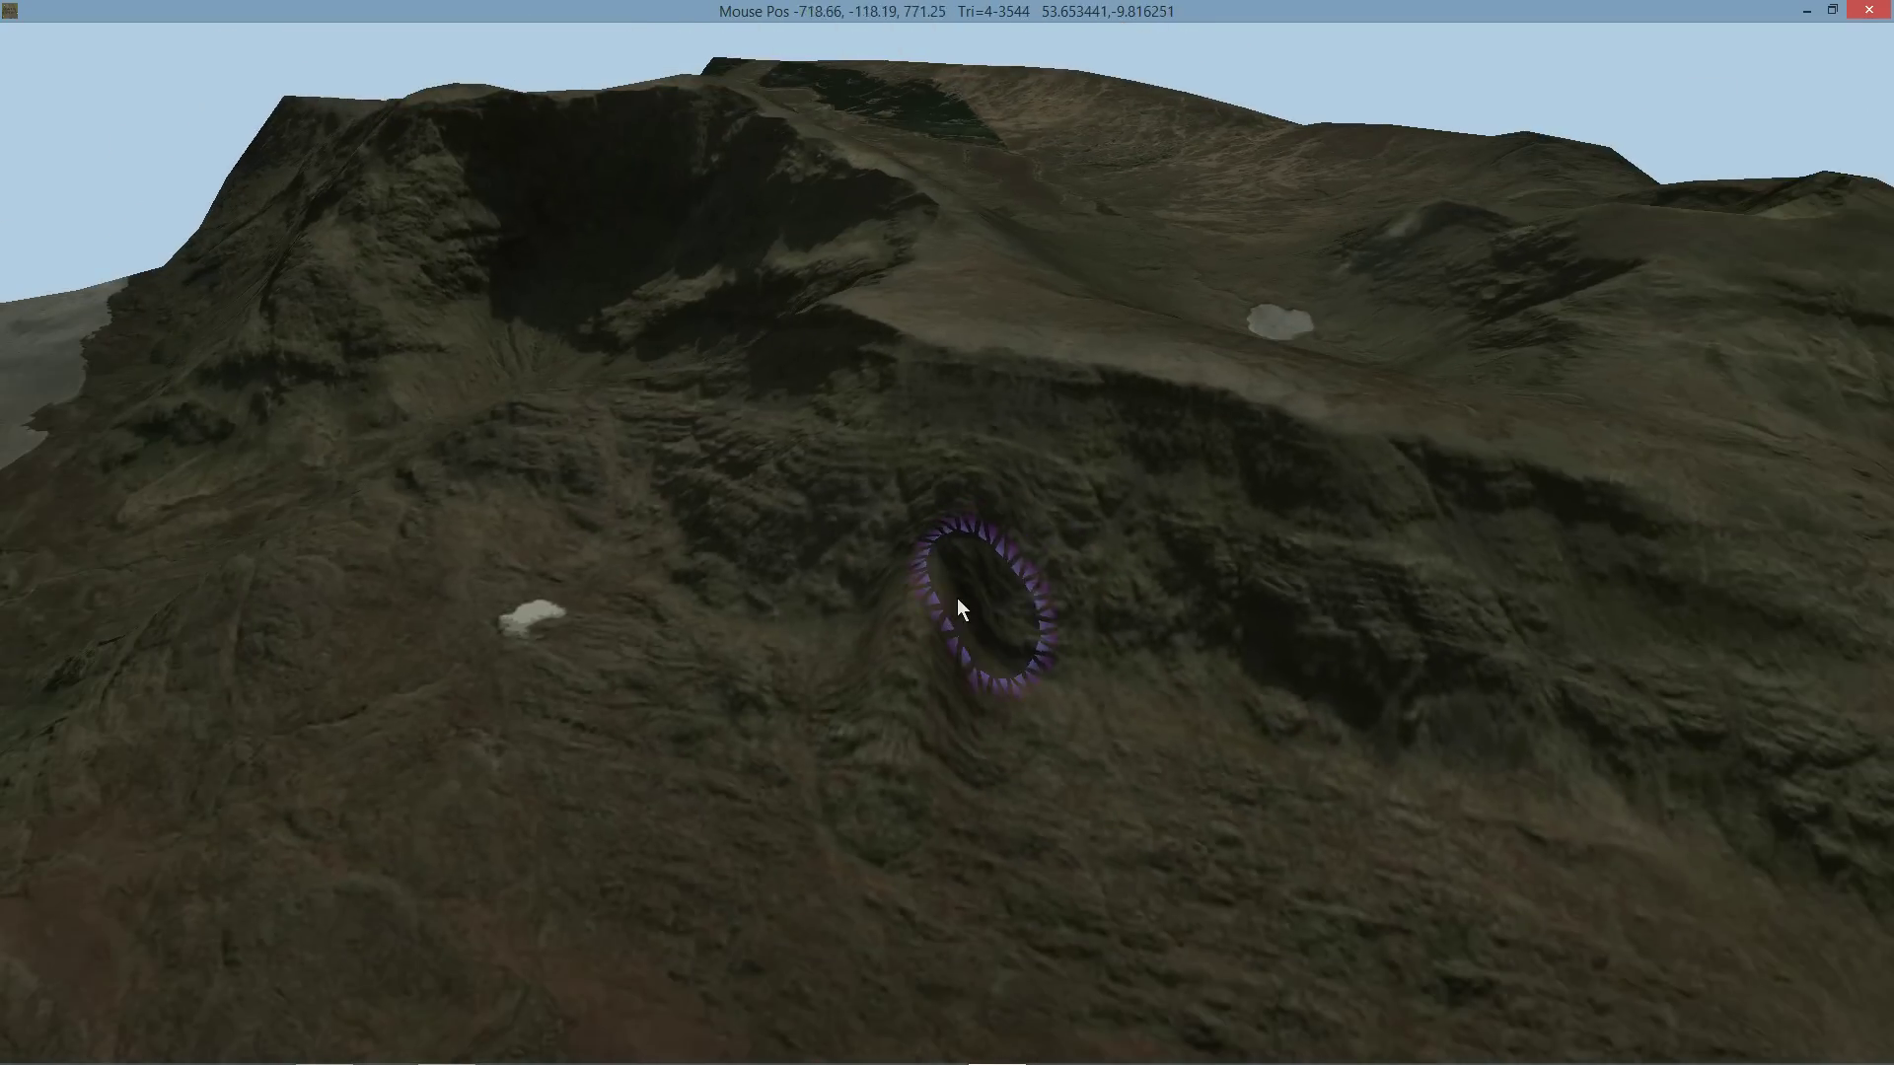
{"action": "right_click_drag", "start_coordinate": [907, 582], "coordinate": [961, 583]}
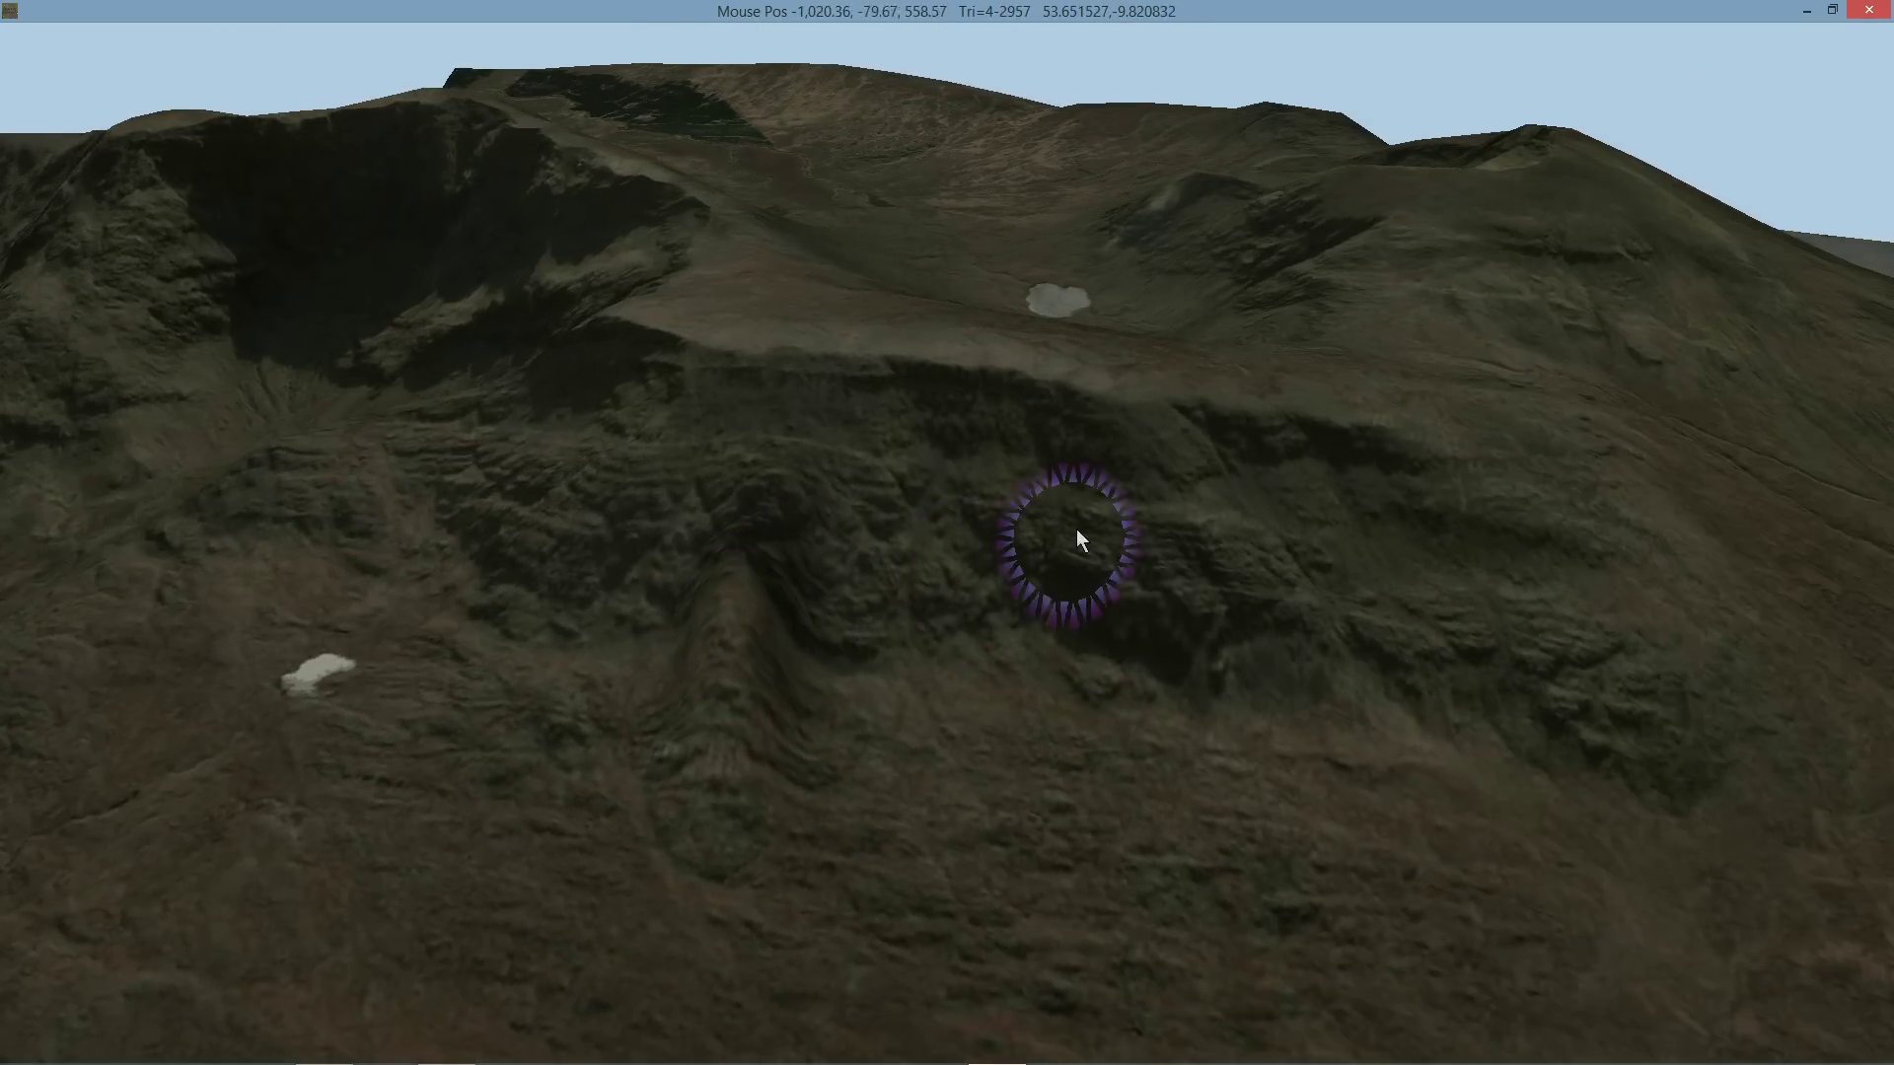
{"action": "middle_click_drag", "start_coordinate": [1077, 527], "coordinate": [955, 457]}
{"action": "right_click_drag", "start_coordinate": [1014, 538], "coordinate": [1011, 577]}
{"action": "scroll", "coordinate": [1011, 577], "scroll_direction": "down", "scroll_amount": 1}
{"action": "scroll", "coordinate": [1010, 576], "scroll_direction": "down", "scroll_amount": 3}
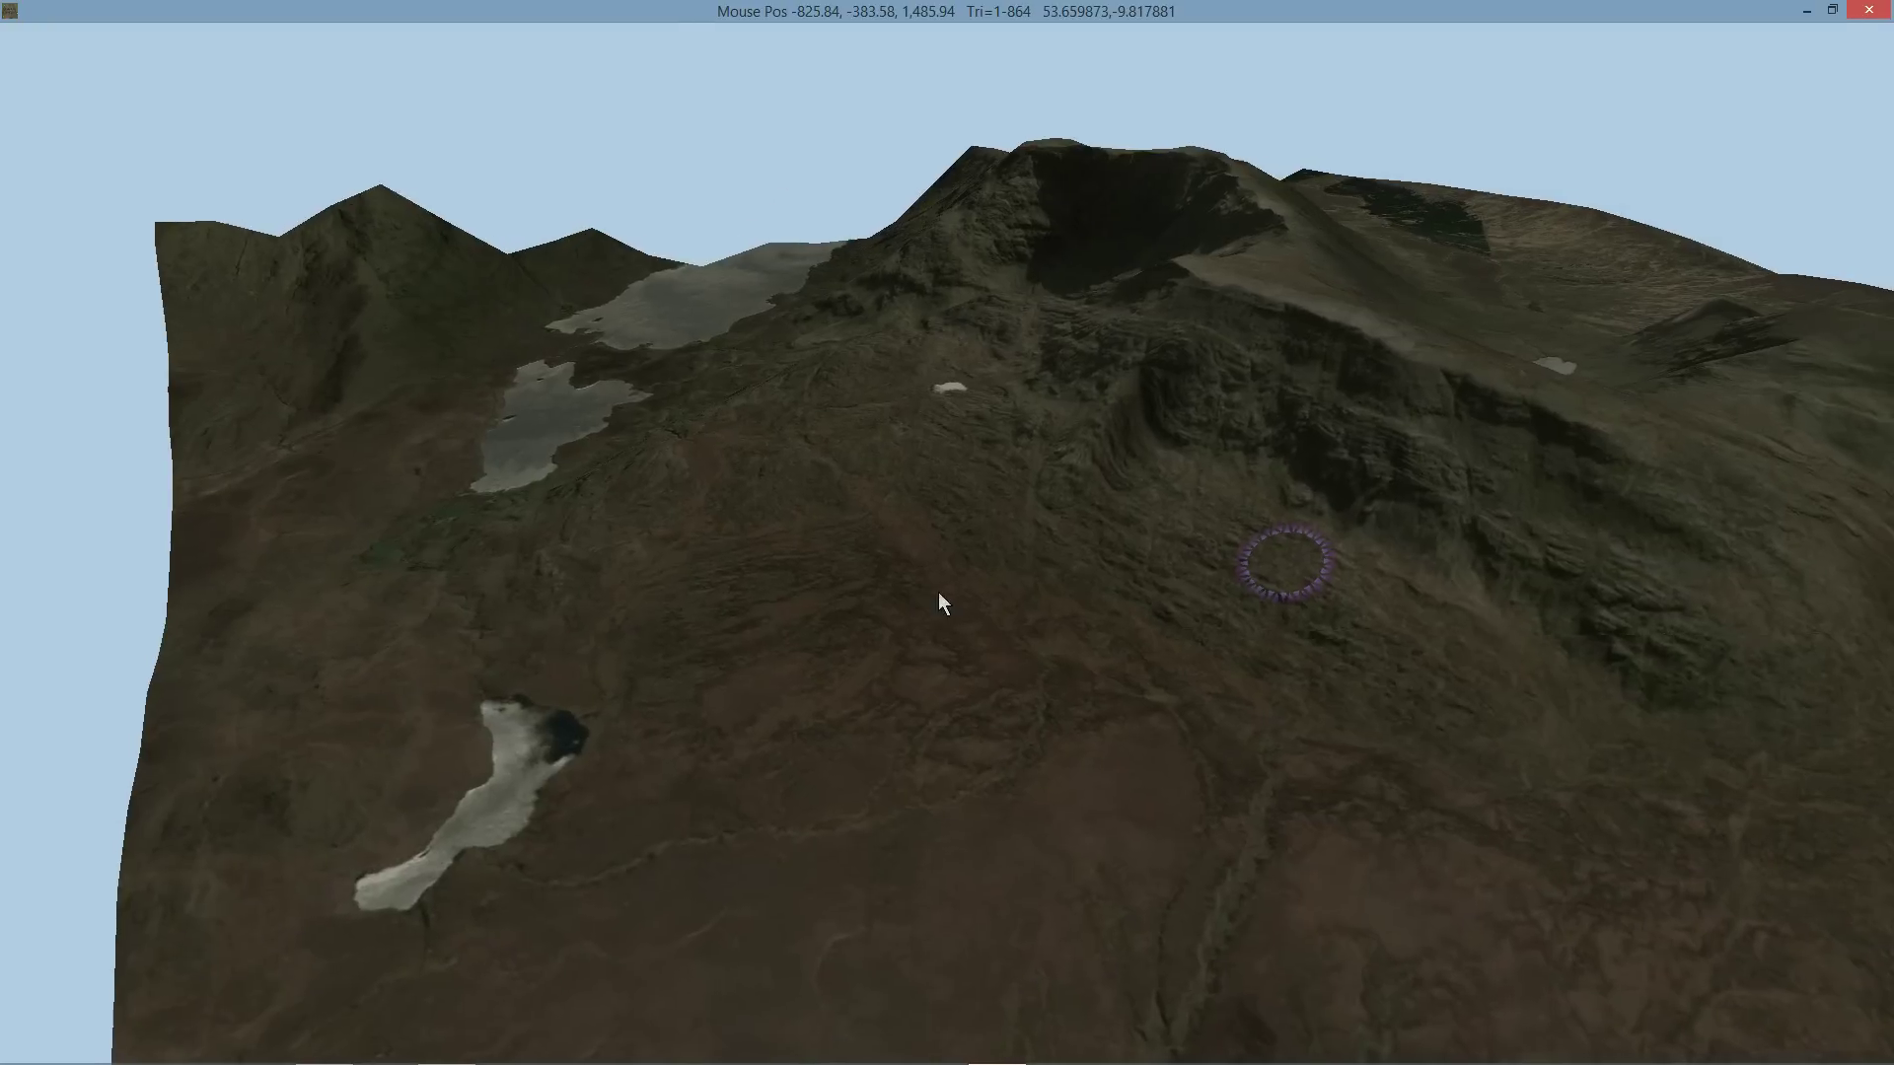
{"action": "right_click_drag", "start_coordinate": [938, 592], "coordinate": [979, 590]}
Look at the Assetto Corsa target options for a new venue and cancel without creating it.
{"action": "left_click", "coordinate": [25, 34]}
{"action": "left_click", "coordinate": [39, 57]}
{"action": "left_click", "coordinate": [1043, 653]}
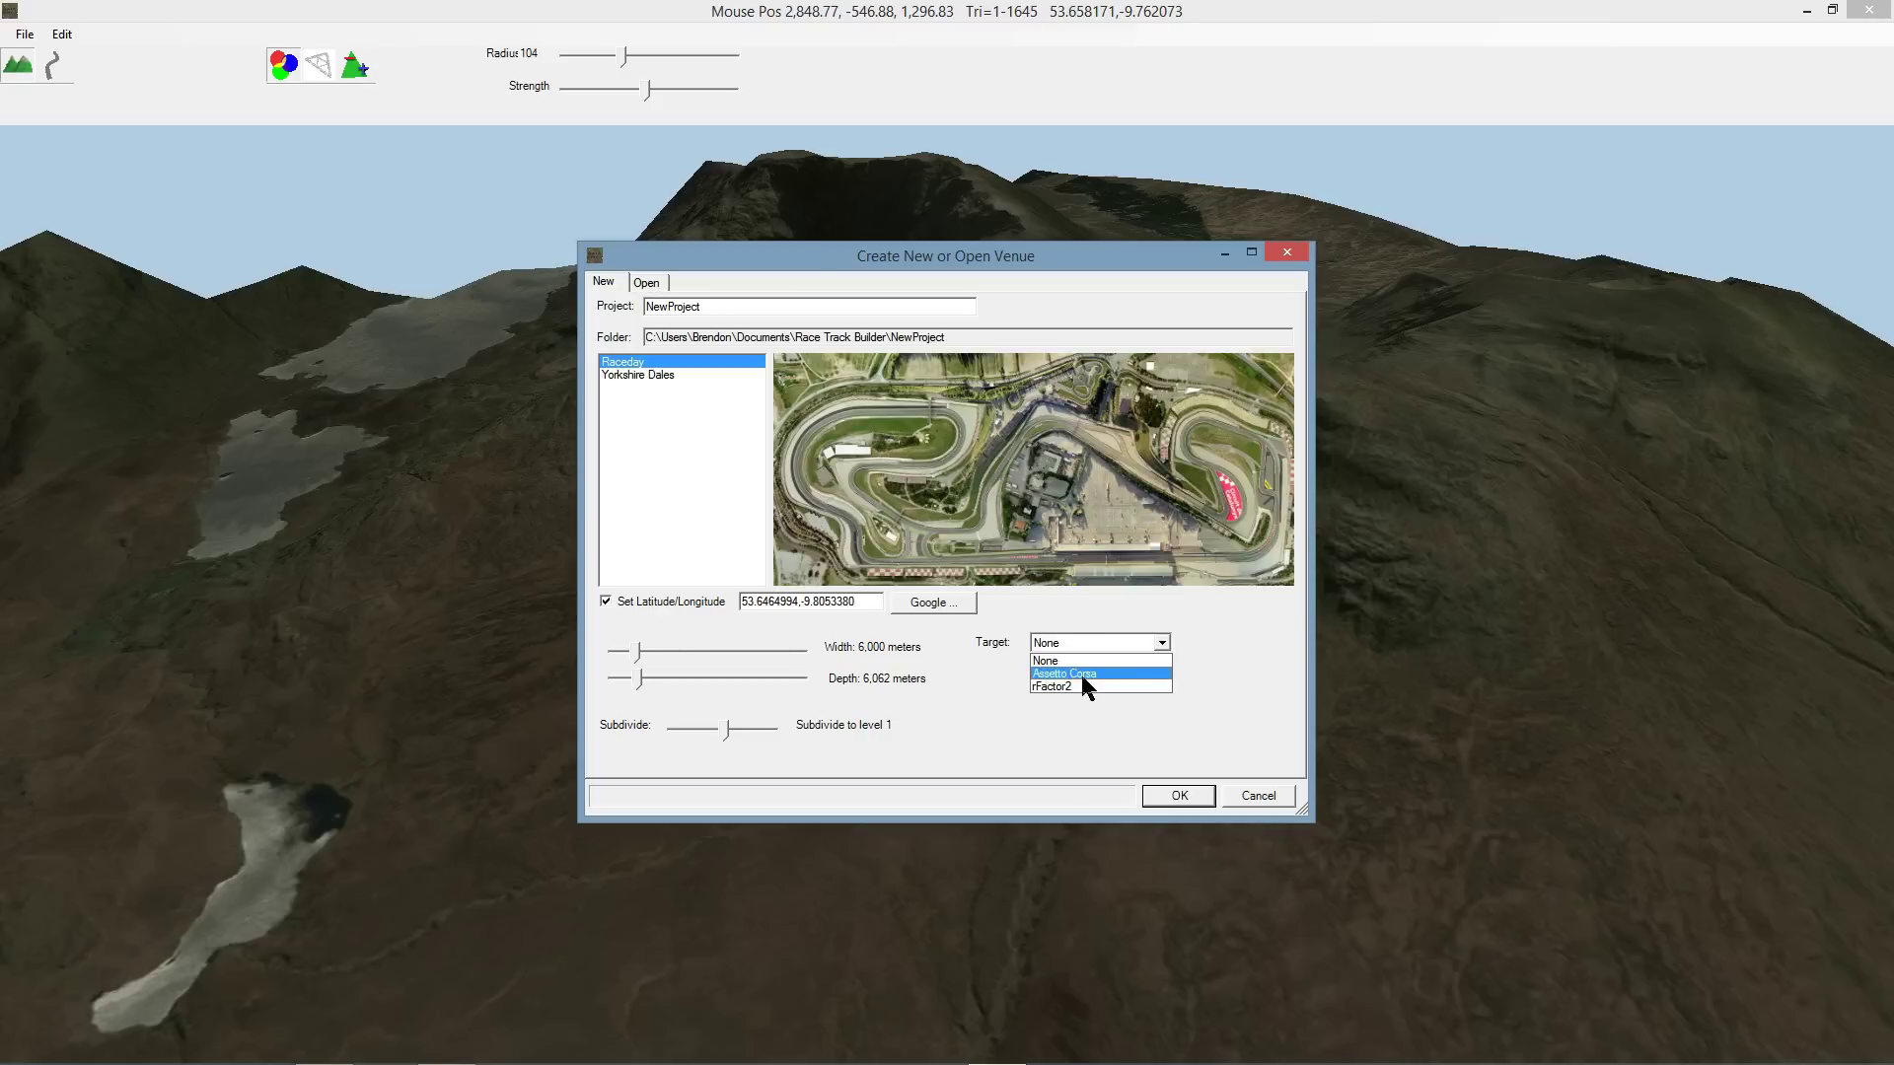
{"action": "left_click", "coordinate": [1082, 675]}
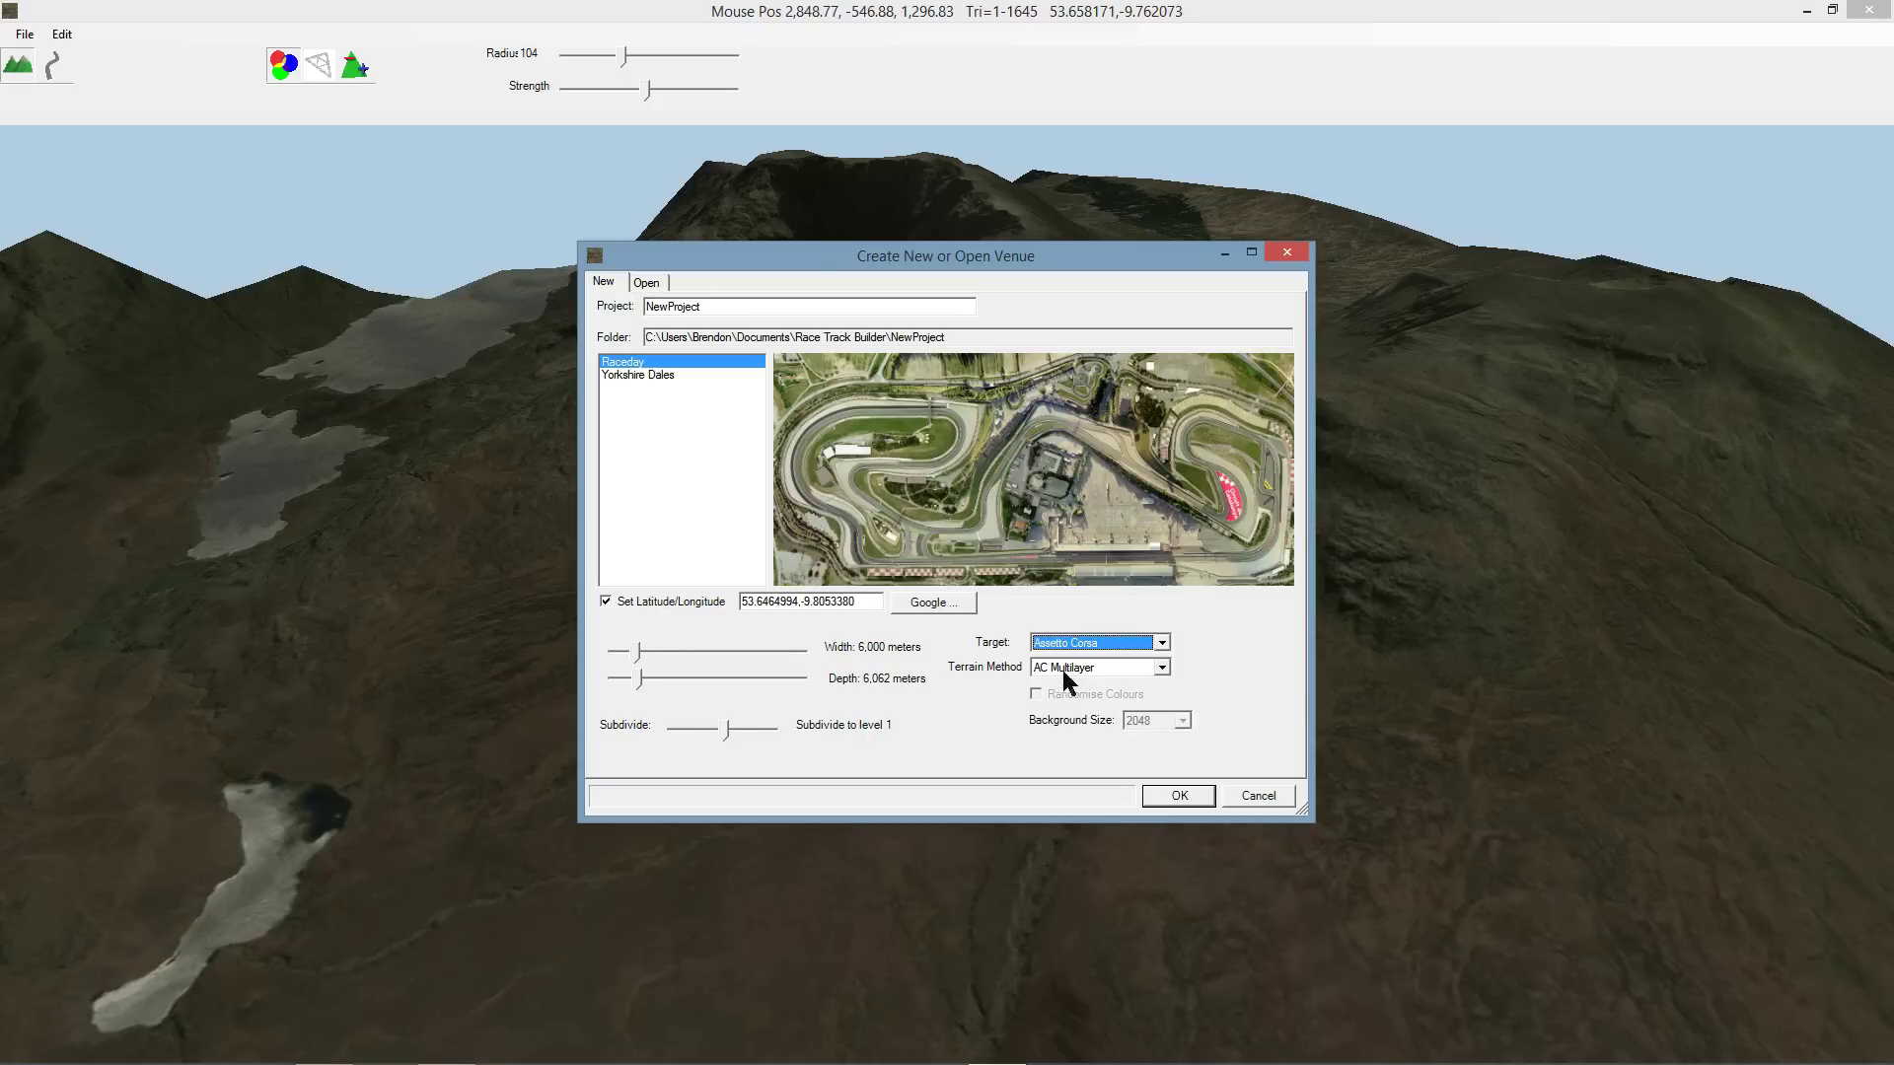
{"action": "left_click", "coordinate": [1265, 797]}
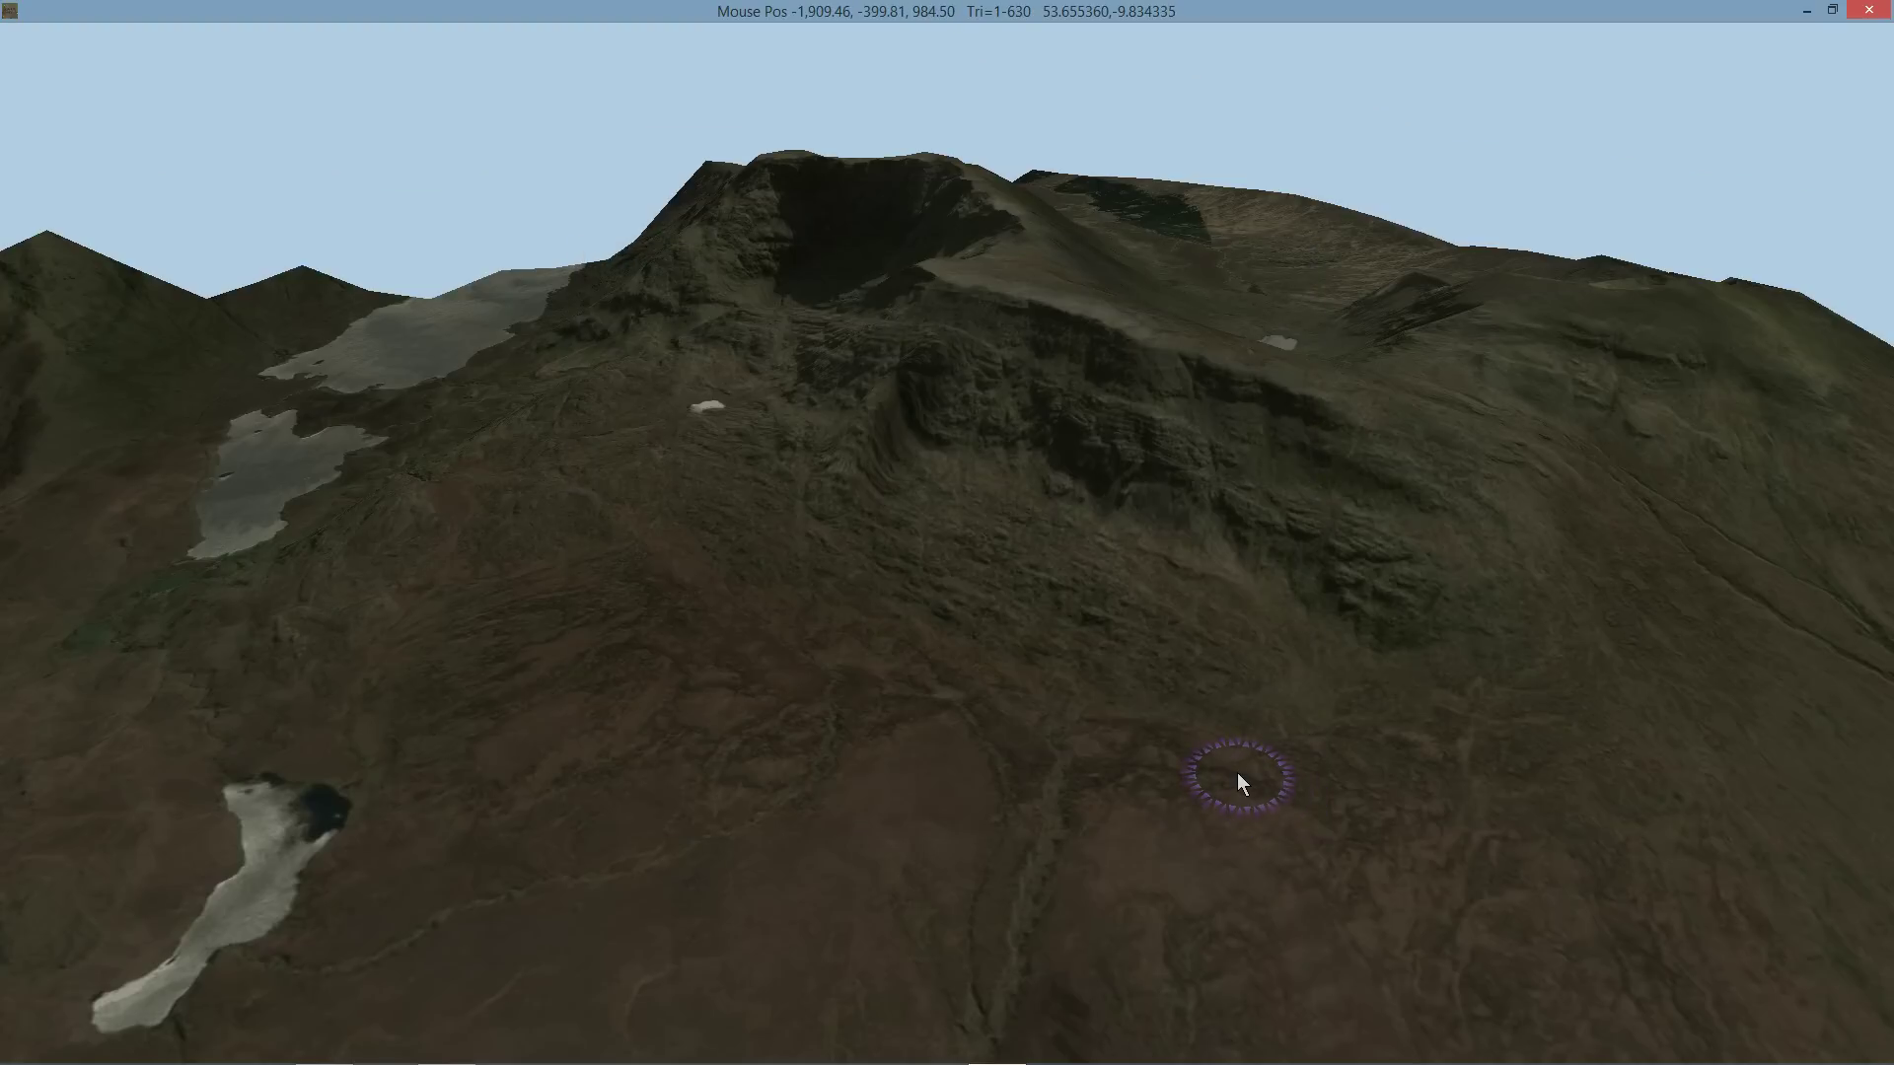